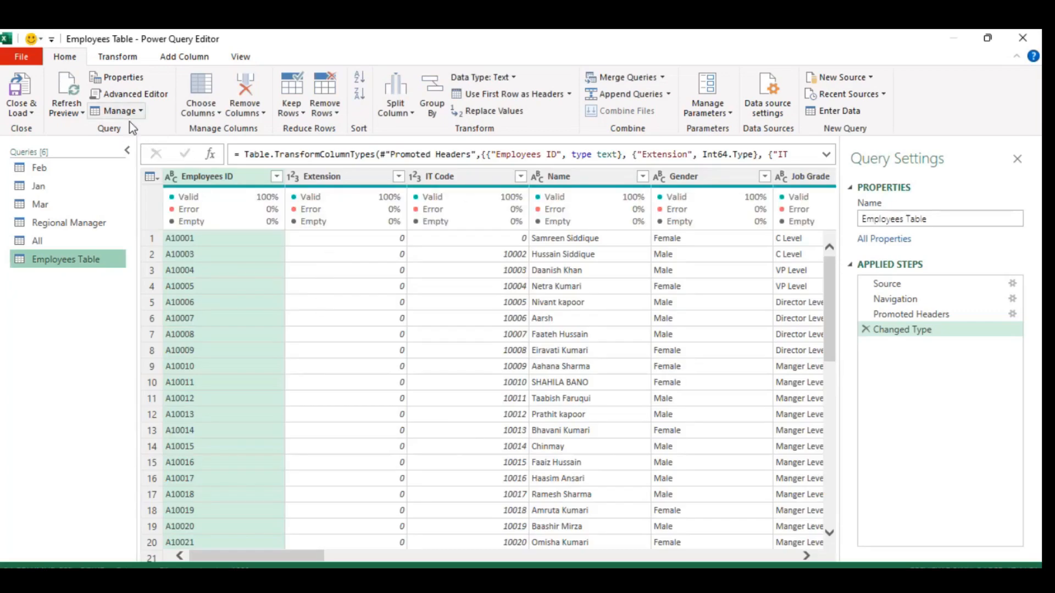
Close and load the queries to the workbook and examine how far the Employees Table's columns and rows extend.
left_click(29, 115)
left_click(50, 130)
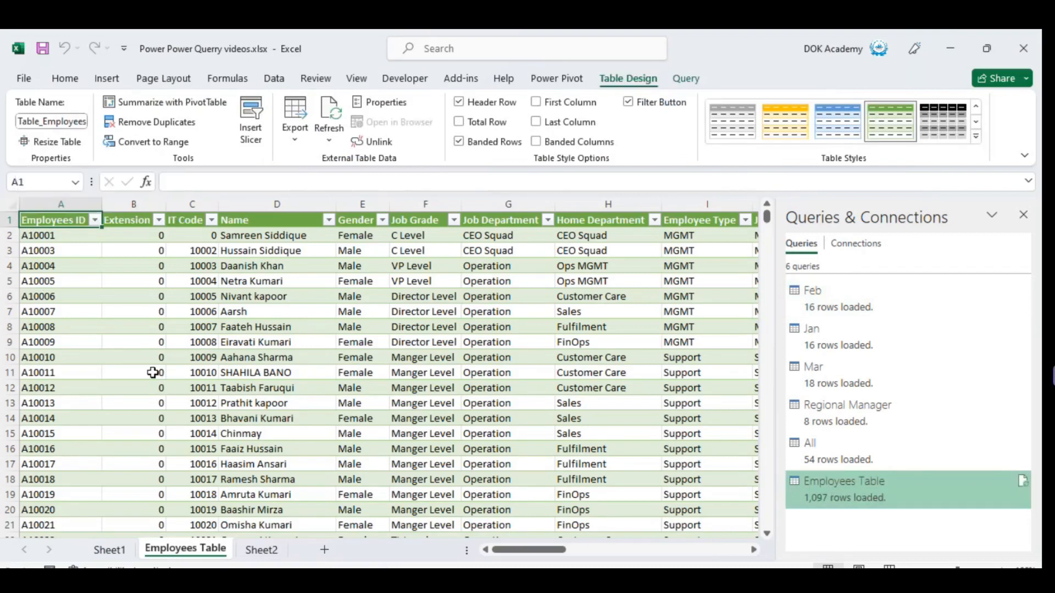
key("ctrl+Right")
key("Left")
key("ctrl+Left")
key("ctrl+Down")
key("Down")
key("ctrl+Down")
key("ctrl+Up")
key("ctrl+Up")
Review the filter lists of the Job Grade, Job Department and Home Department columns in the Employees Table sheet.
key("Right")
key("Right")
key("Right")
key("Right")
key("Right")
key("alt+Down")
key("Escape")
key("Right")
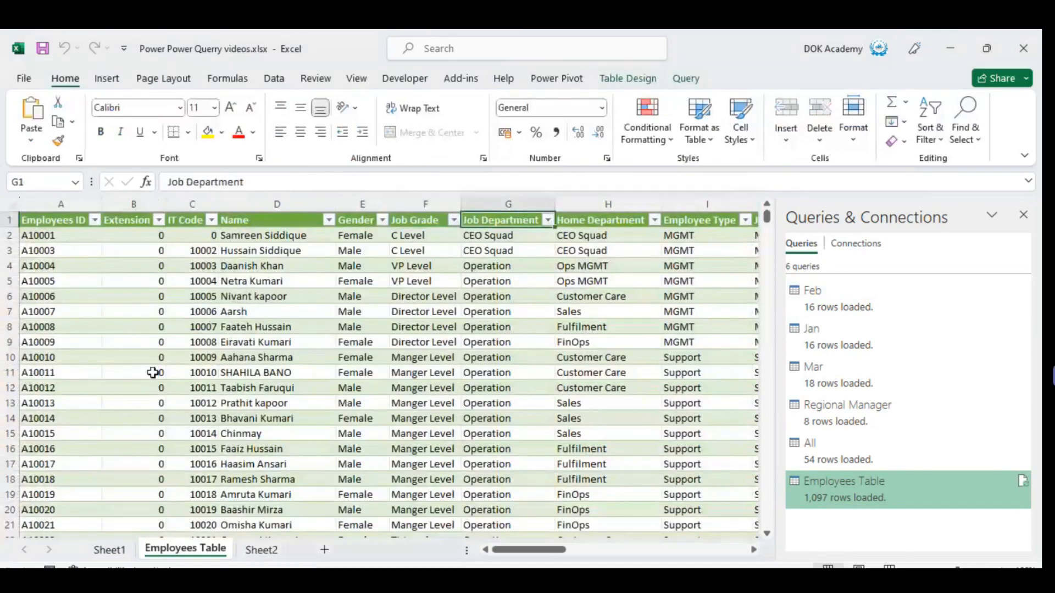
key("Right")
key("Left")
key("alt+Down")
key("Escape")
key("ctrl+Down")
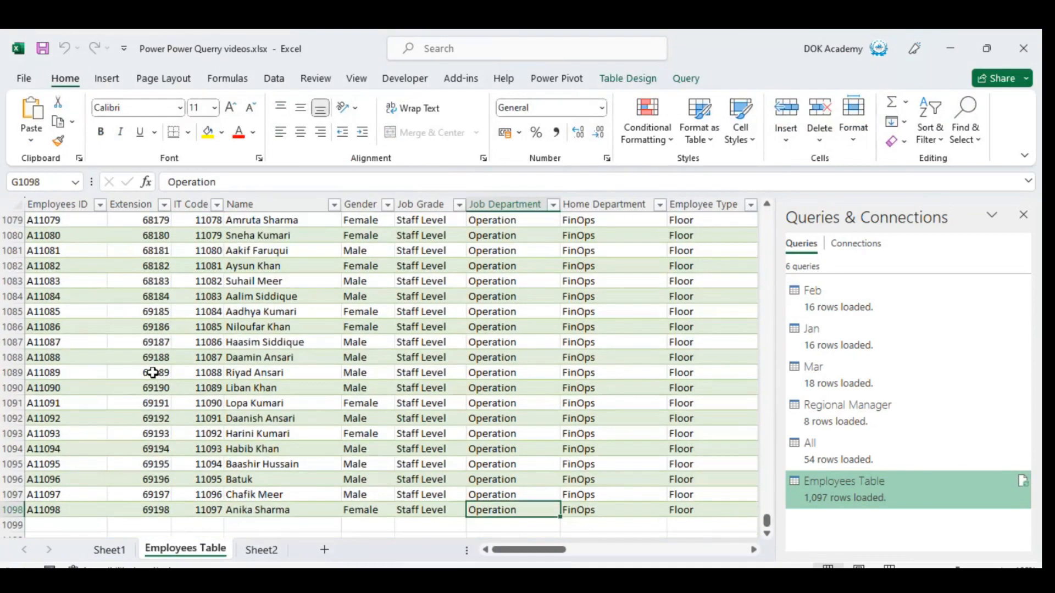
key("ctrl+Up")
key("Right")
key("alt+Down")
key("Escape")
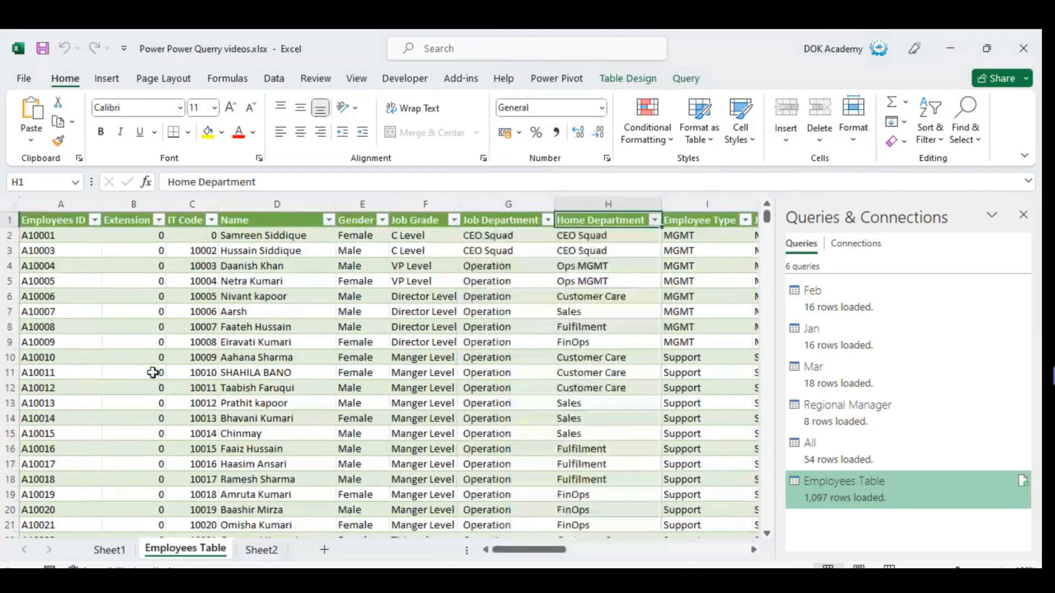
Examine the Employee Type and Job Type columns and the remaining headers across to Steerco ID.
key("Right")
key("Right")
key("Right")
key("Left")
key("Left")
key("alt+Down")
key("Escape")
key("Right")
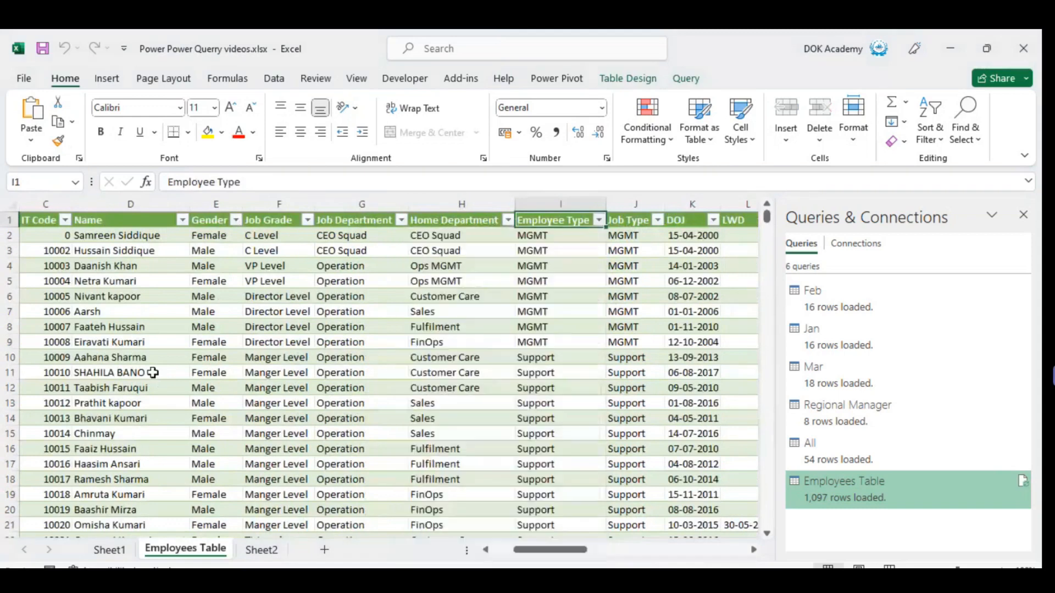
key("Right")
key("Right")
key("Left")
key("alt+Down")
key("Escape")
key("Right")
key("Right")
key("Right")
key("Right")
key("Right")
key("Right")
key("Right")
key("Right")
key("Right")
key("Right")
key("Right")
key("Right")
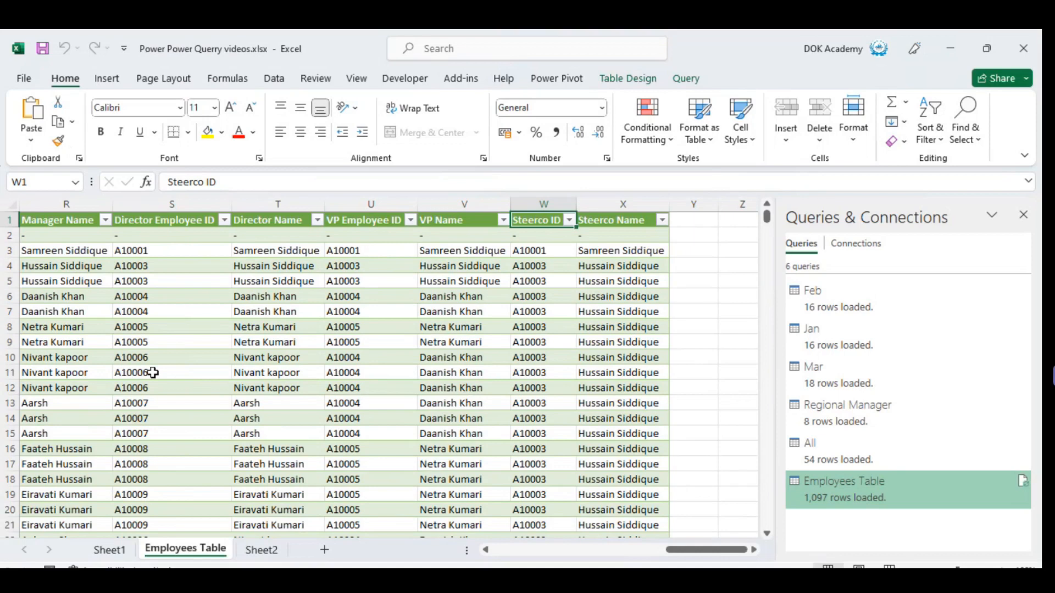
Open the Employees Table query in the Power Query Editor.
double_click(848, 498)
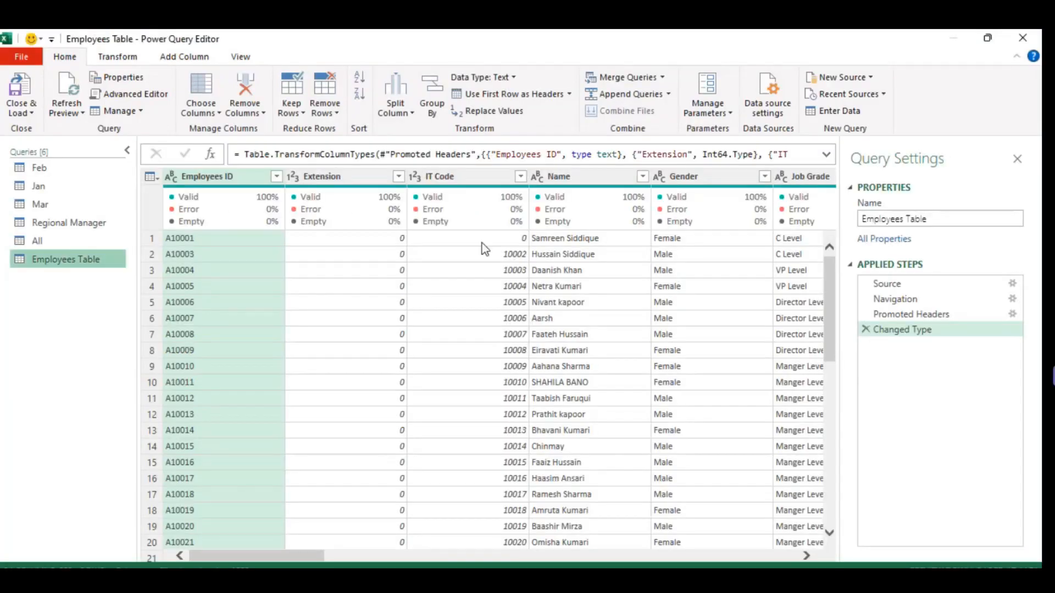
left_click(119, 56)
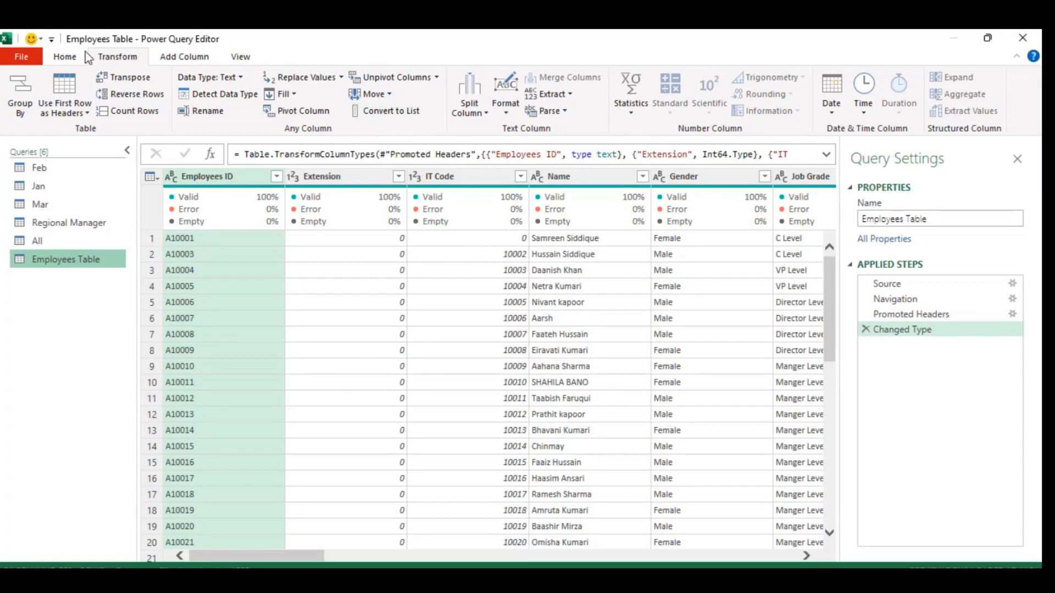
left_click(65, 57)
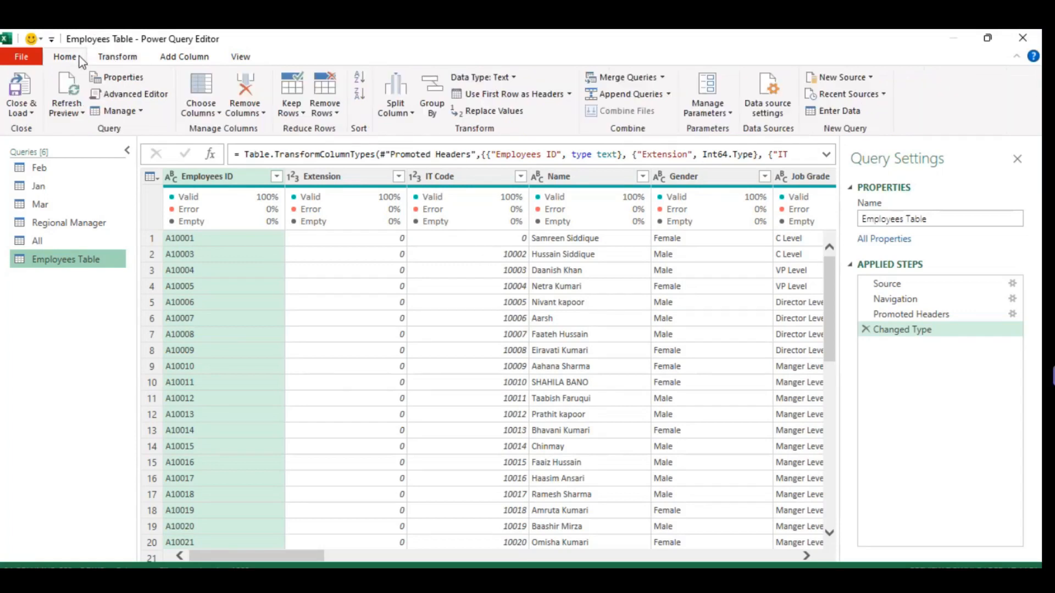
Start a new query parameter and name it Gander, leaving its description empty.
left_click(697, 114)
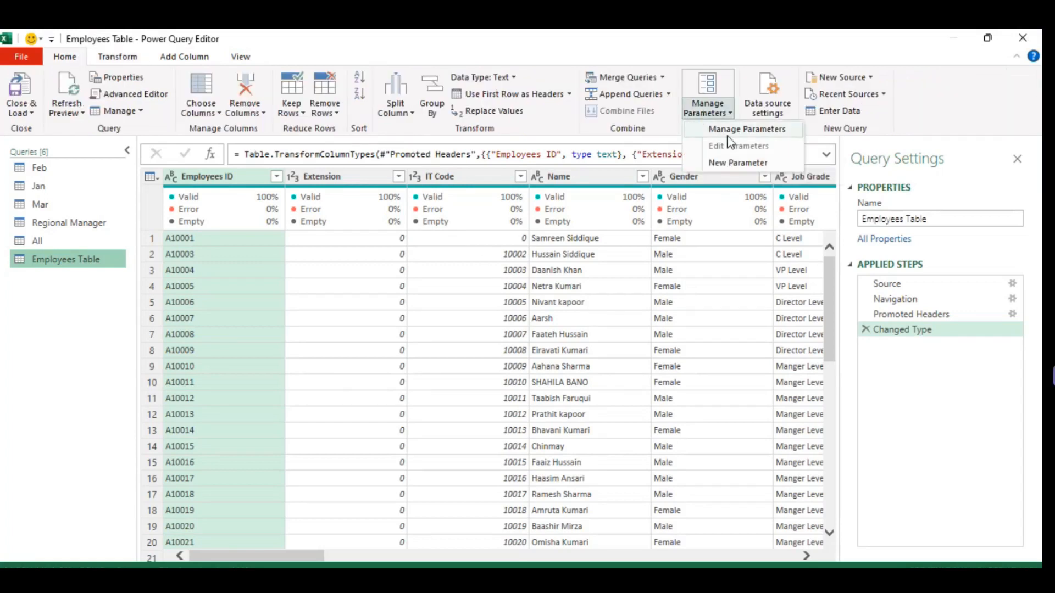
left_click(740, 164)
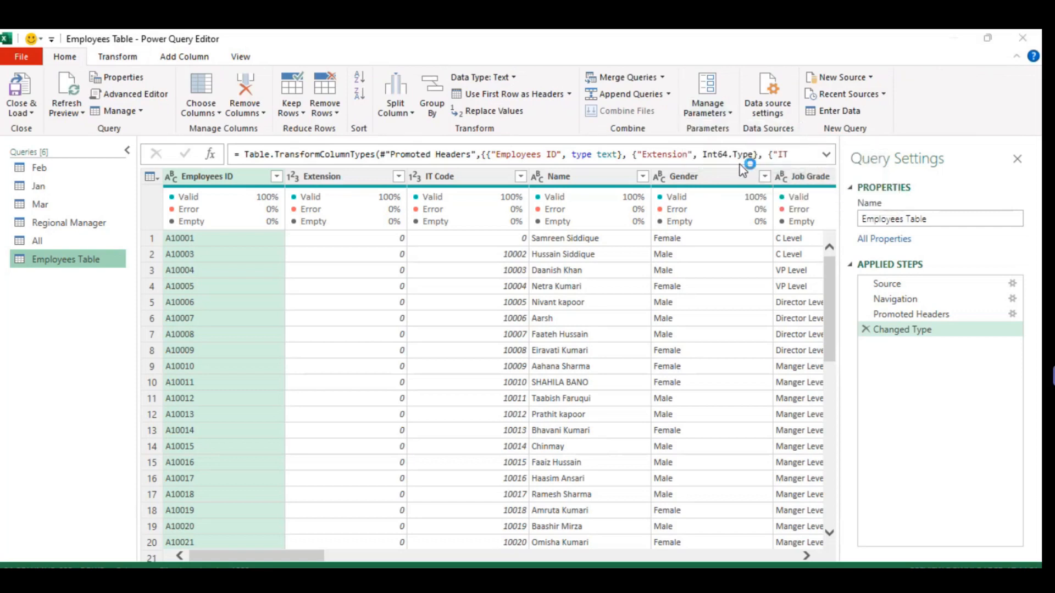
double_click(582, 128)
key("BackSpace")
left_click_drag(443, 85, 431, 121)
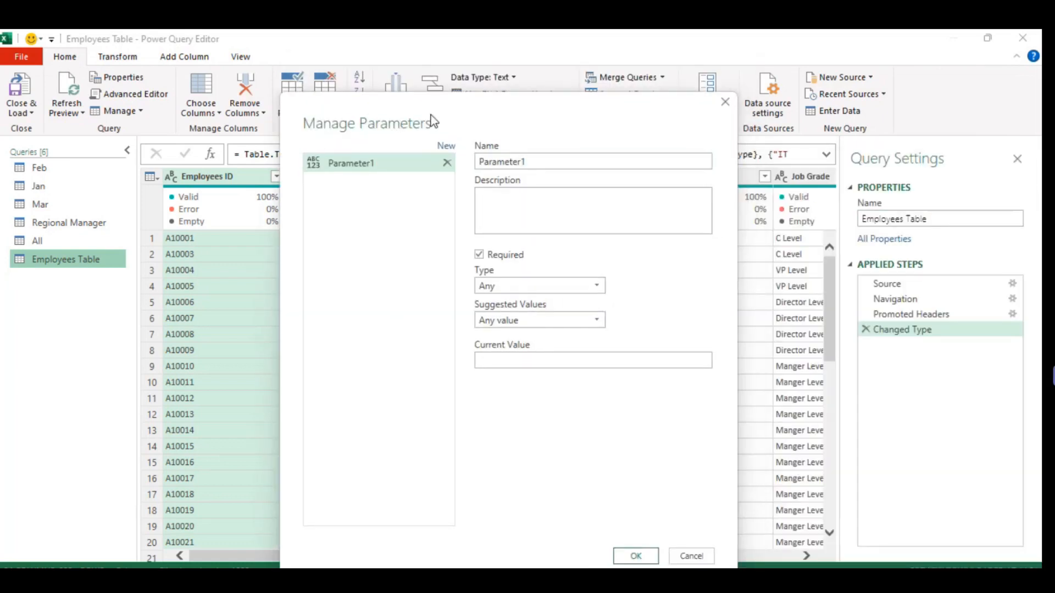
double_click(566, 161)
type("Gander")
key("Tab")
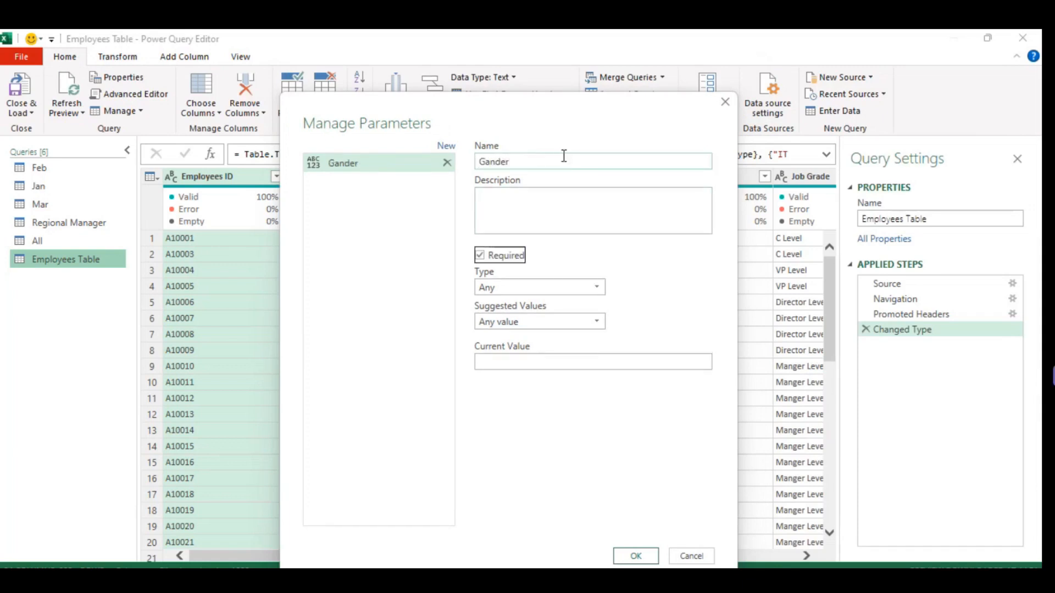
left_click(524, 215)
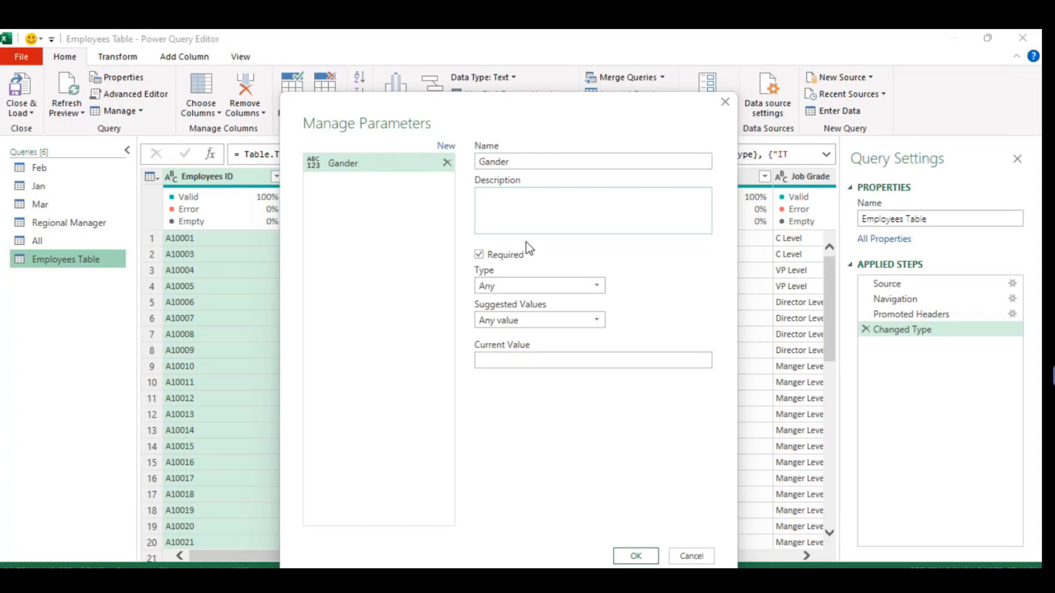
Set the Gander parameter's type to Text and its suggested values to List of values.
left_click(539, 285)
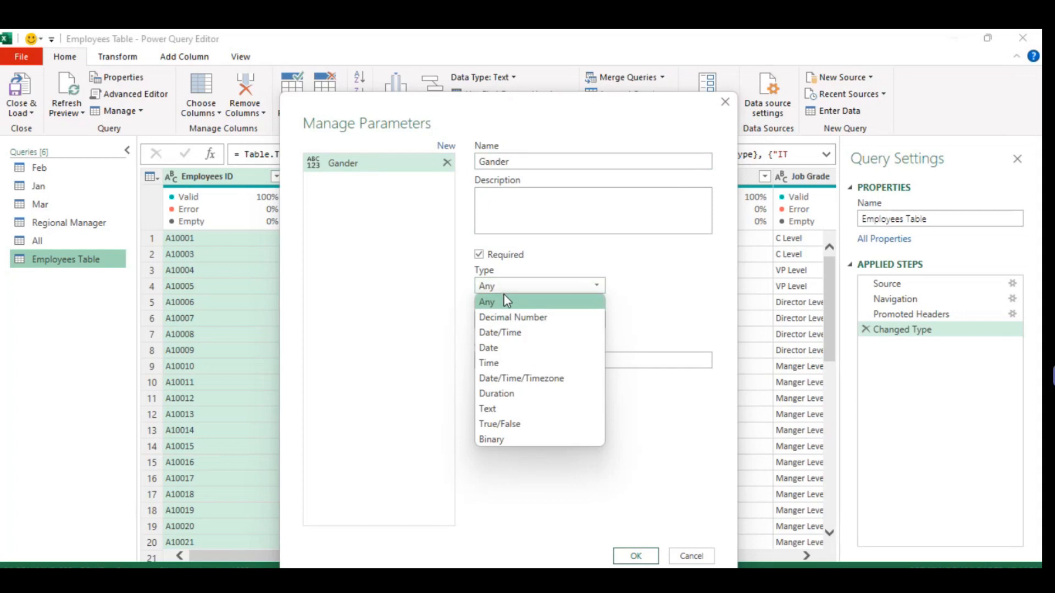
left_click(507, 301)
left_click(526, 286)
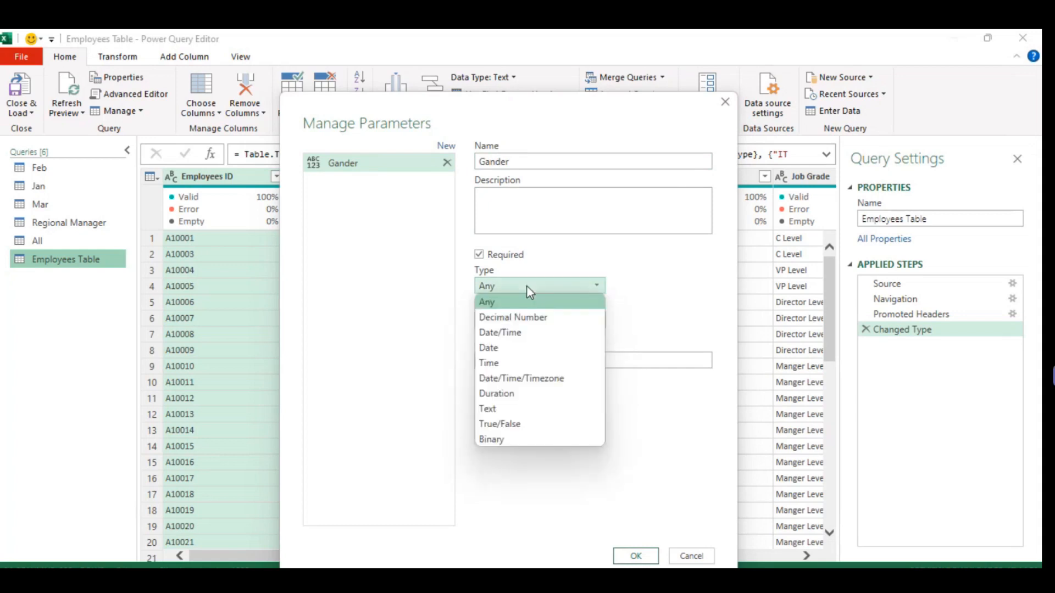
left_click(502, 408)
left_click(516, 324)
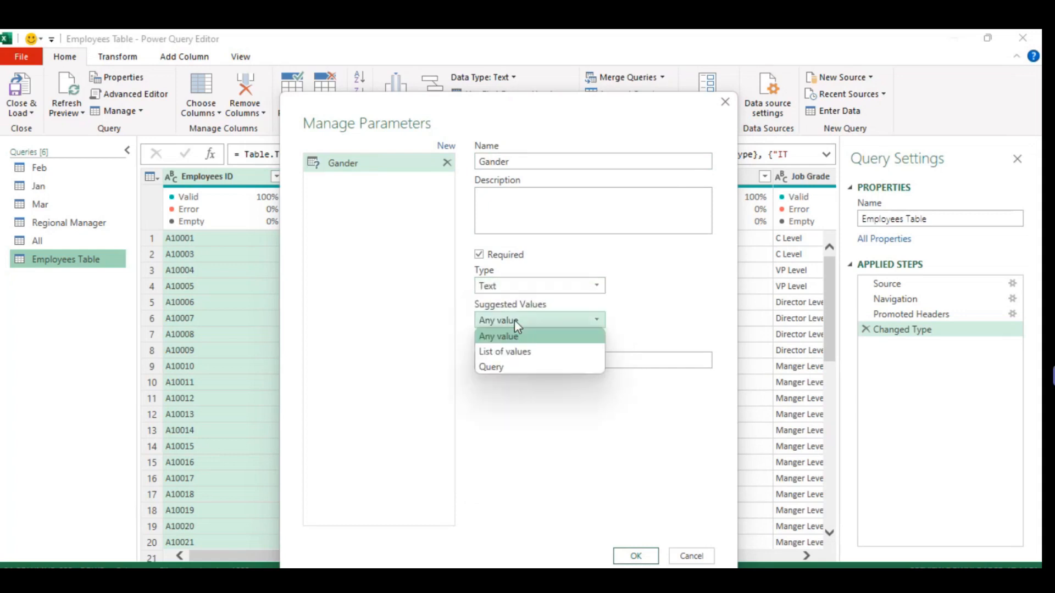
left_click(514, 351)
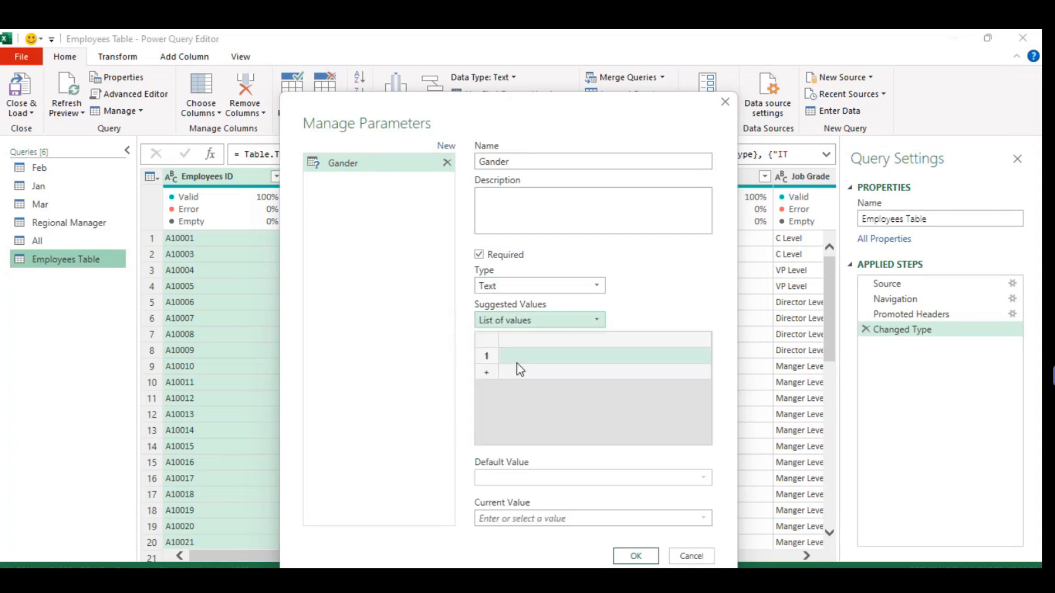
Enter Male and Female as the Gander parameter's two suggested values.
left_click(512, 354)
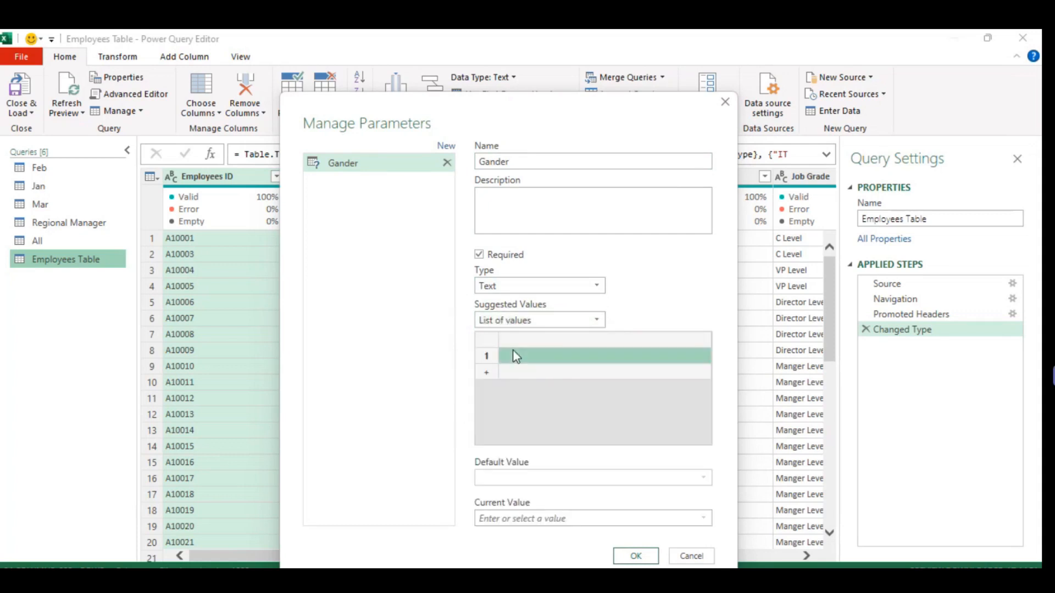
left_click(514, 355)
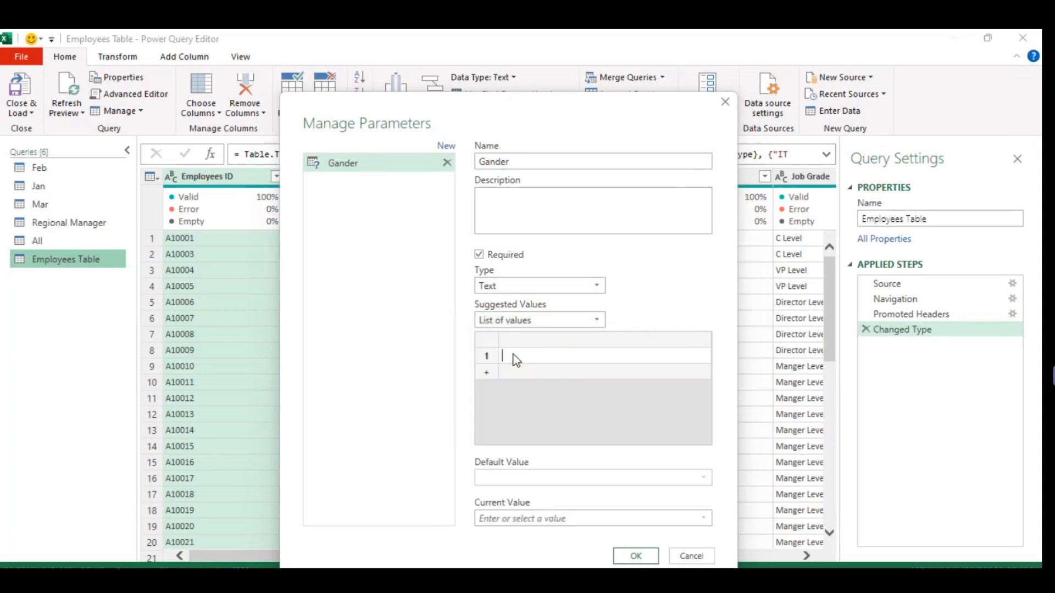
type("Male")
left_click(485, 375)
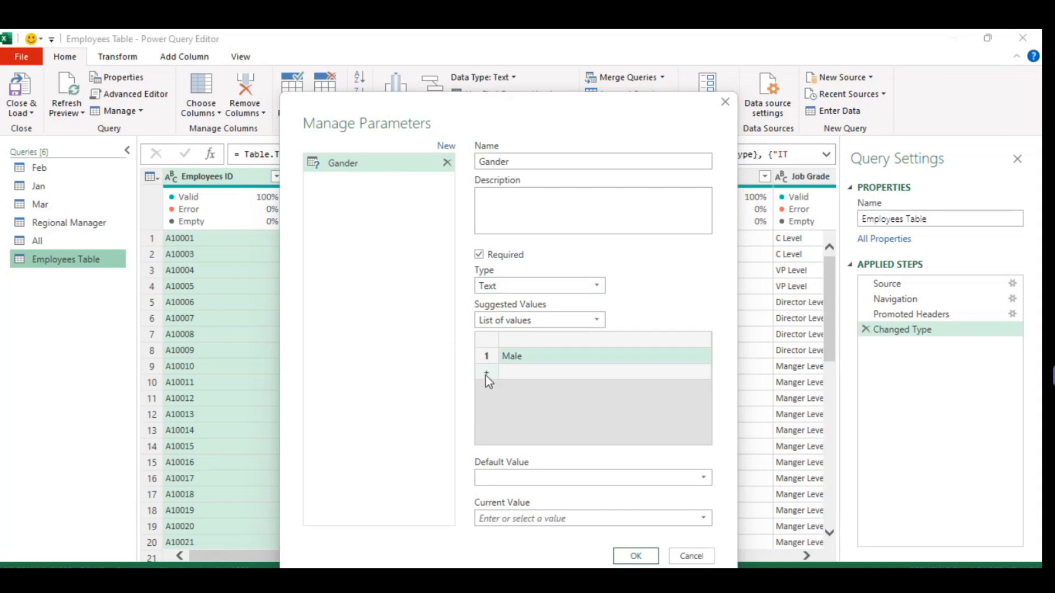
left_click(524, 376)
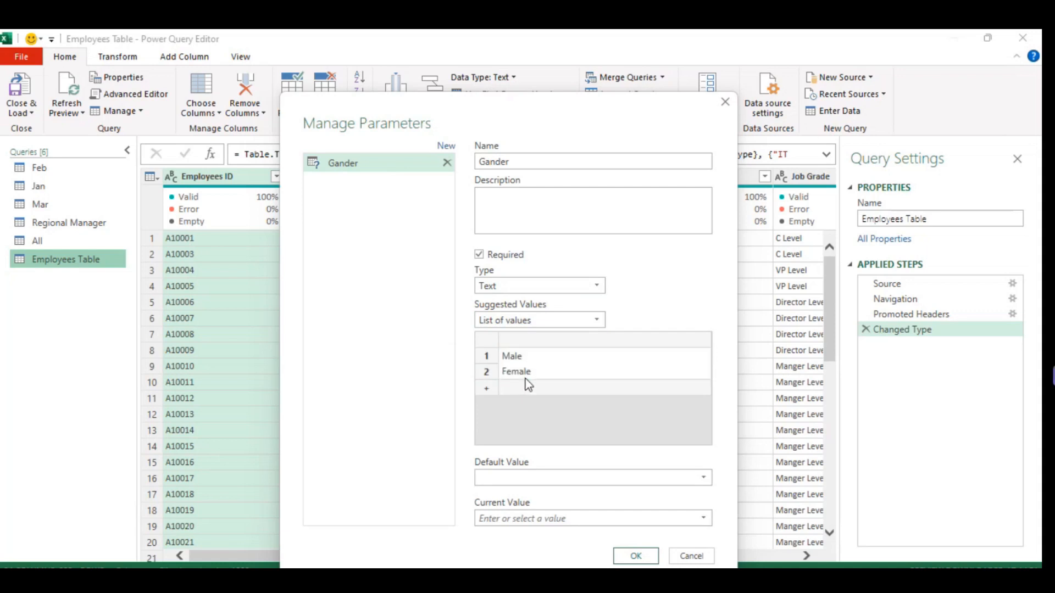
Set the parameter's default value to Male and current value to Female, create it, and keep Female selected.
left_click(581, 476)
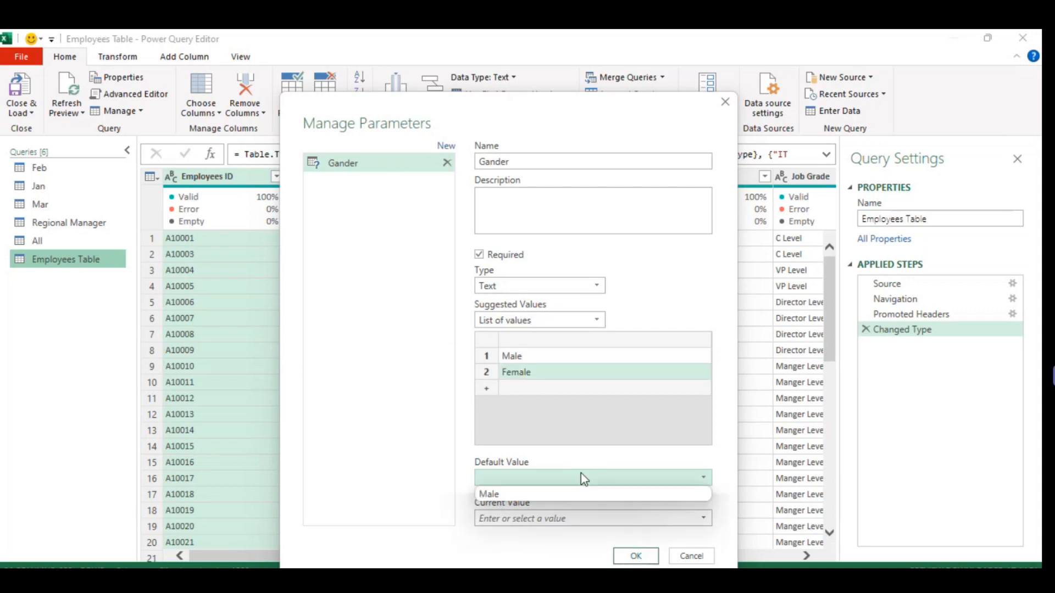
left_click(518, 493)
left_click(568, 517)
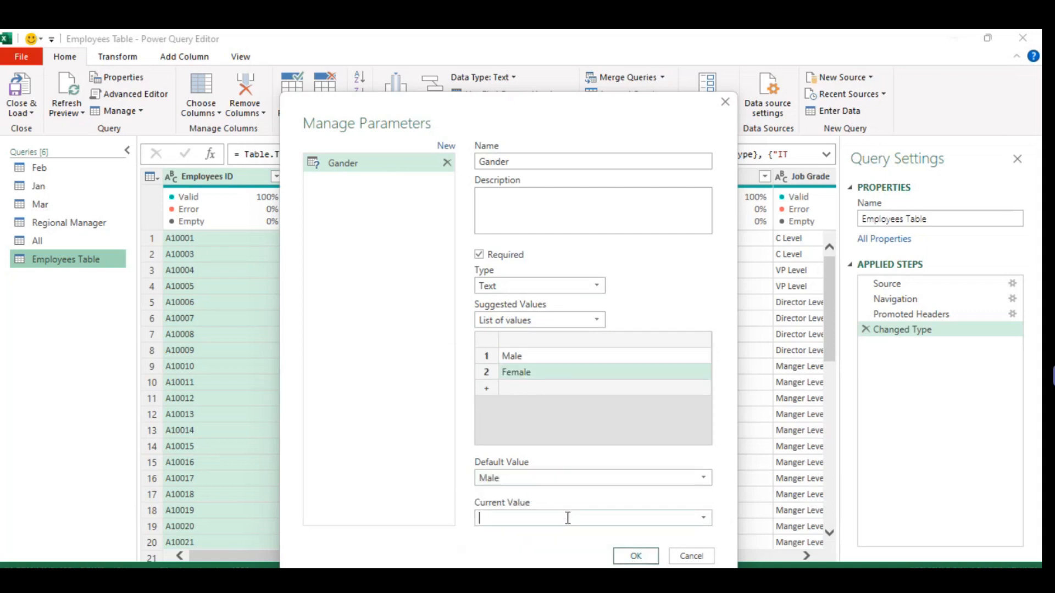
left_click(704, 518)
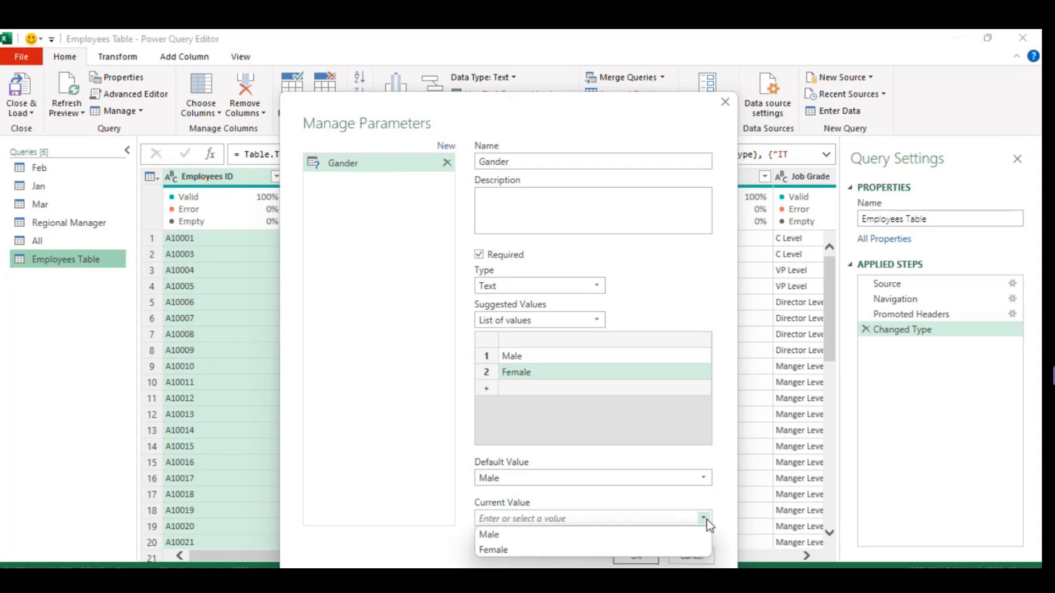
left_click(517, 550)
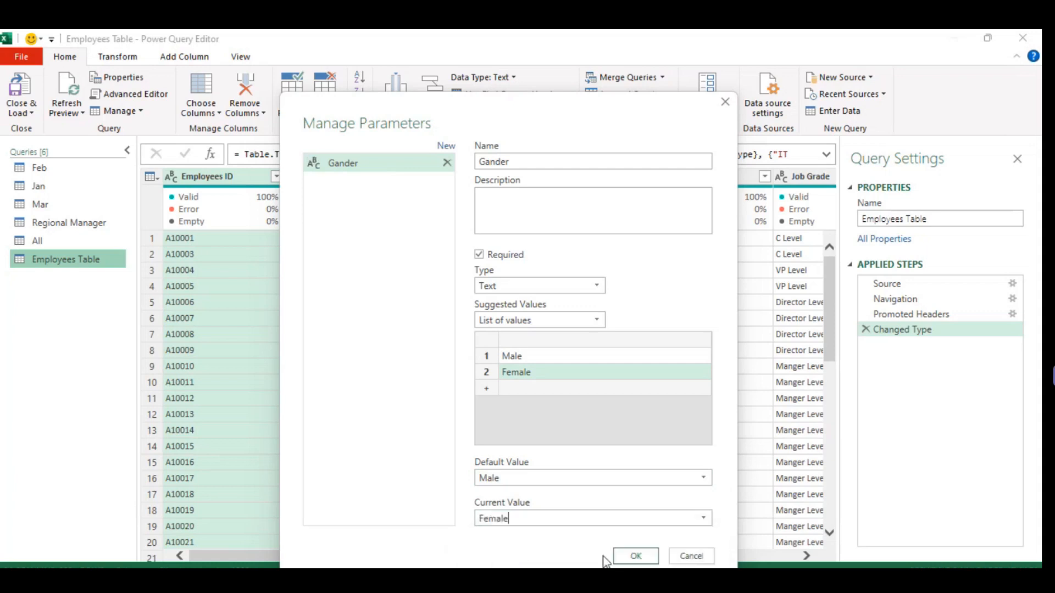
left_click(637, 558)
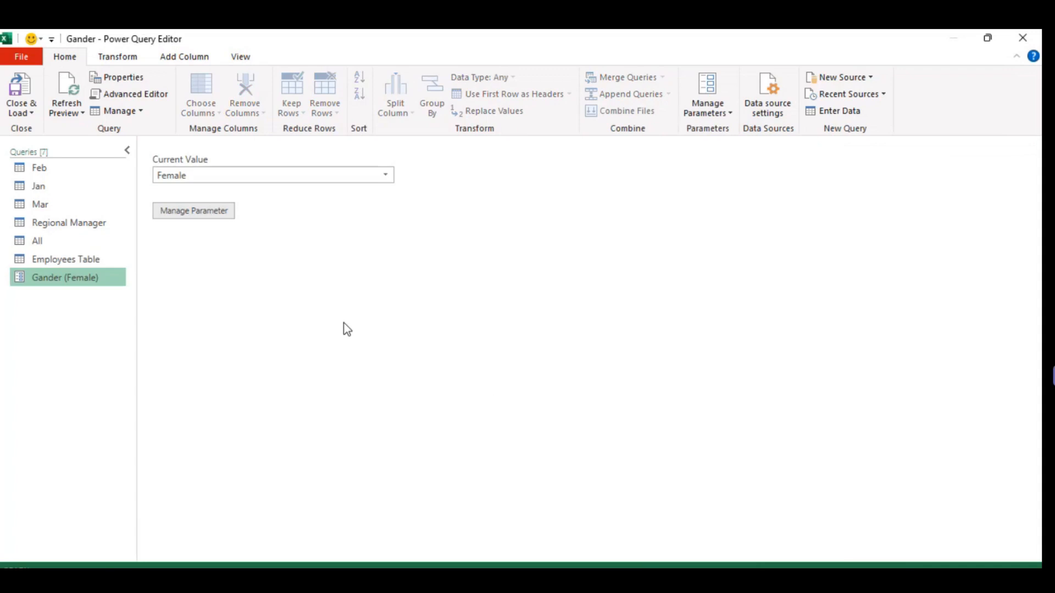
left_click(389, 175)
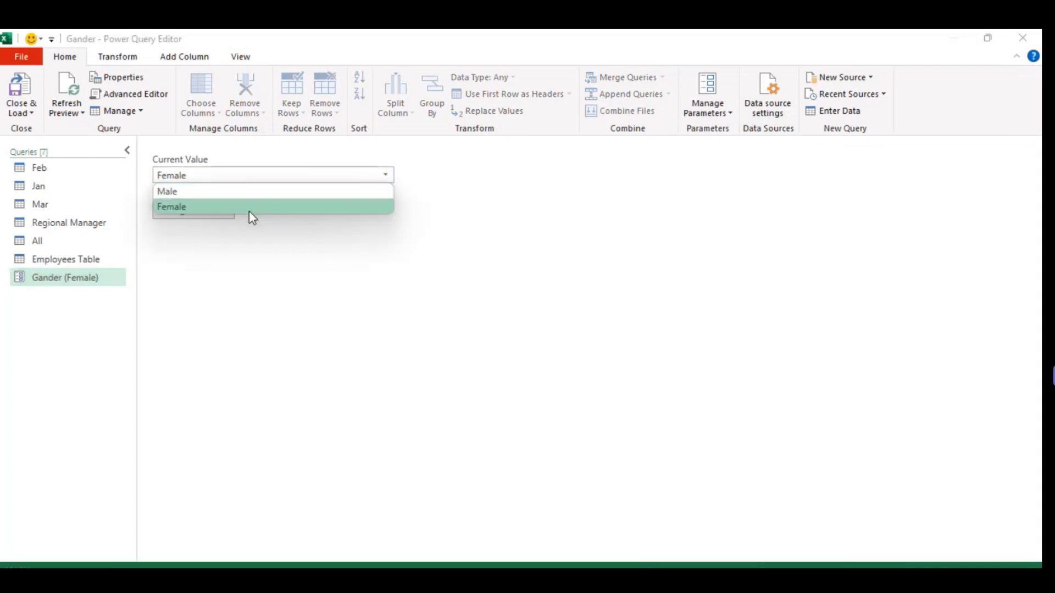
left_click(248, 208)
Filter the Gender column of the Employees Table query to show only Female rows.
left_click(67, 261)
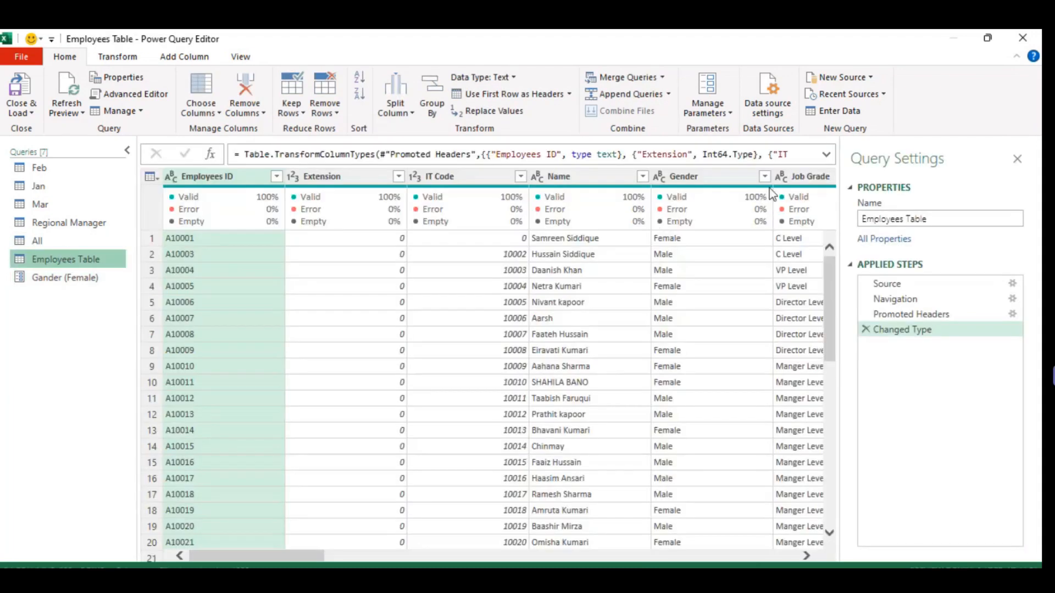
left_click(763, 177)
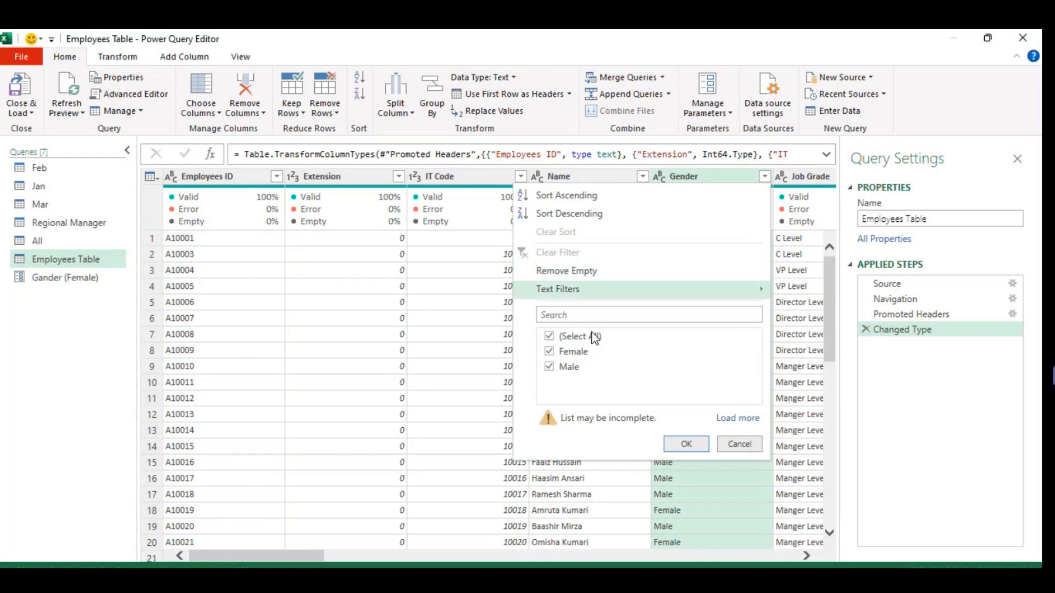
left_click(550, 336)
left_click(550, 351)
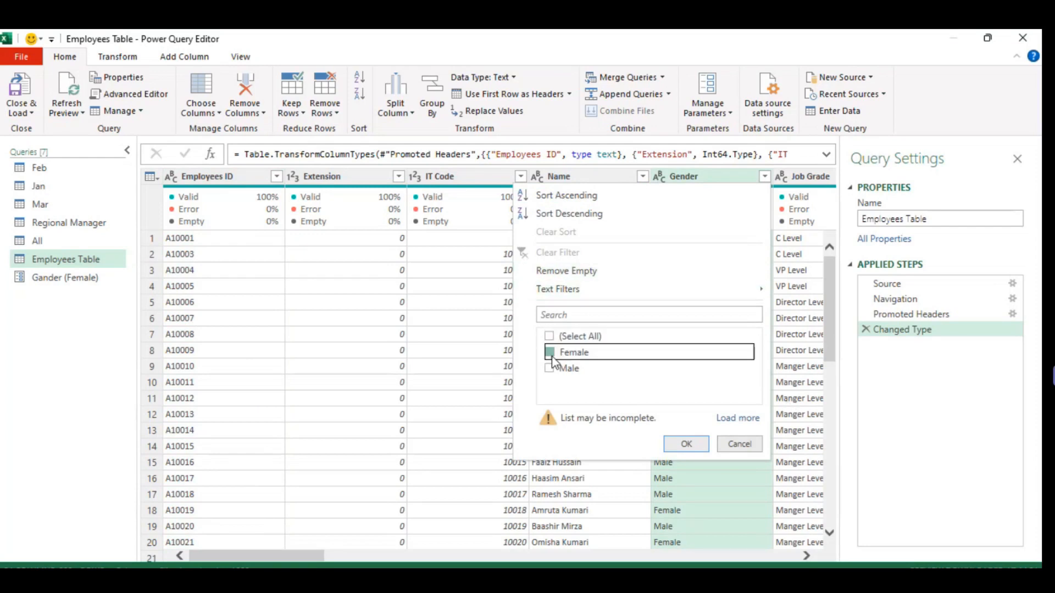
left_click(677, 444)
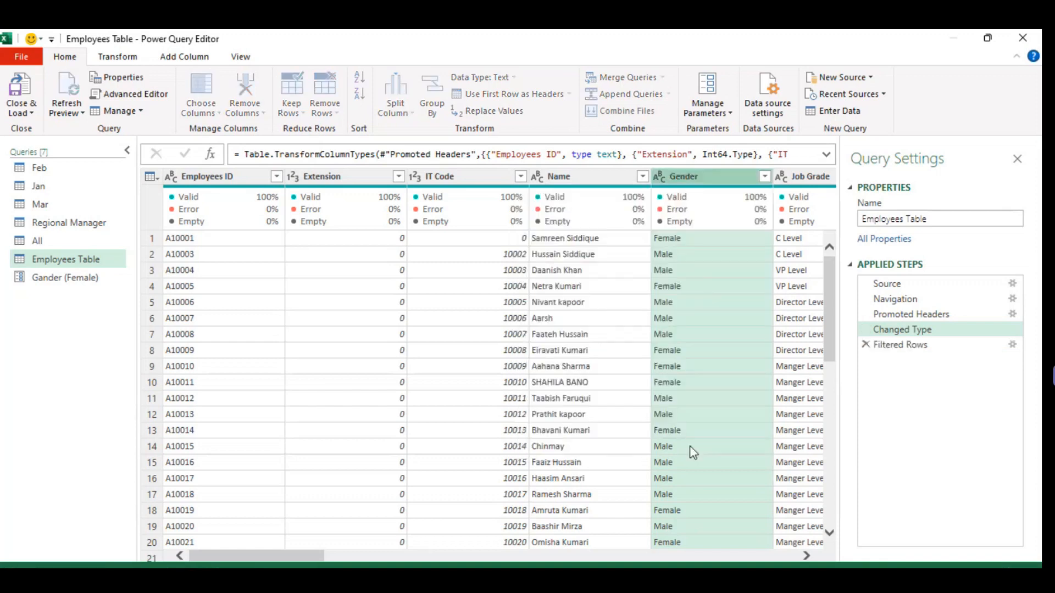
Replace the literal "Female" in the Employees Table's Filtered Rows formula with the Gander parameter and apply the formula.
double_click(530, 154)
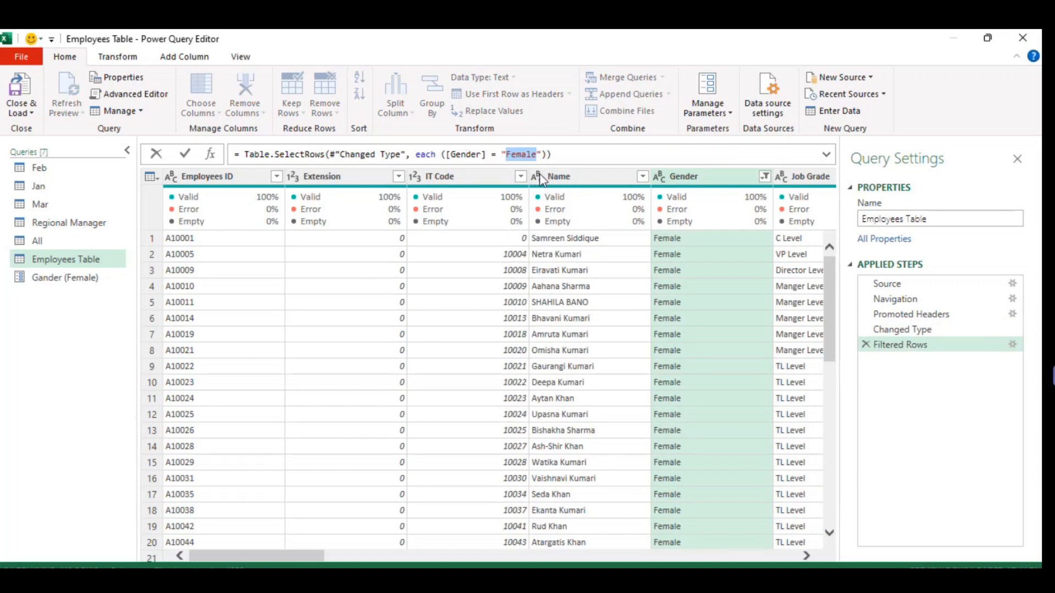
key("Right")
key("Right")
key("BackSpace")
key("BackSpace")
key("BackSpace")
key("BackSpace")
key("BackSpace")
key("BackSpace")
key("BackSpace")
key("BackSpace")
key("Return")
left_click(501, 156)
type("Fem")
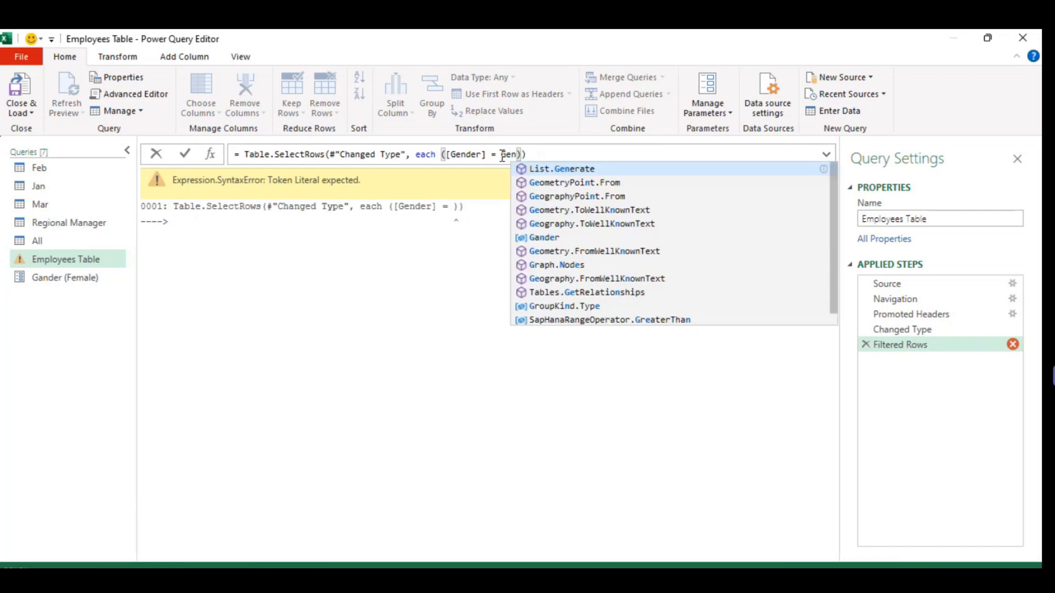
type("nd")
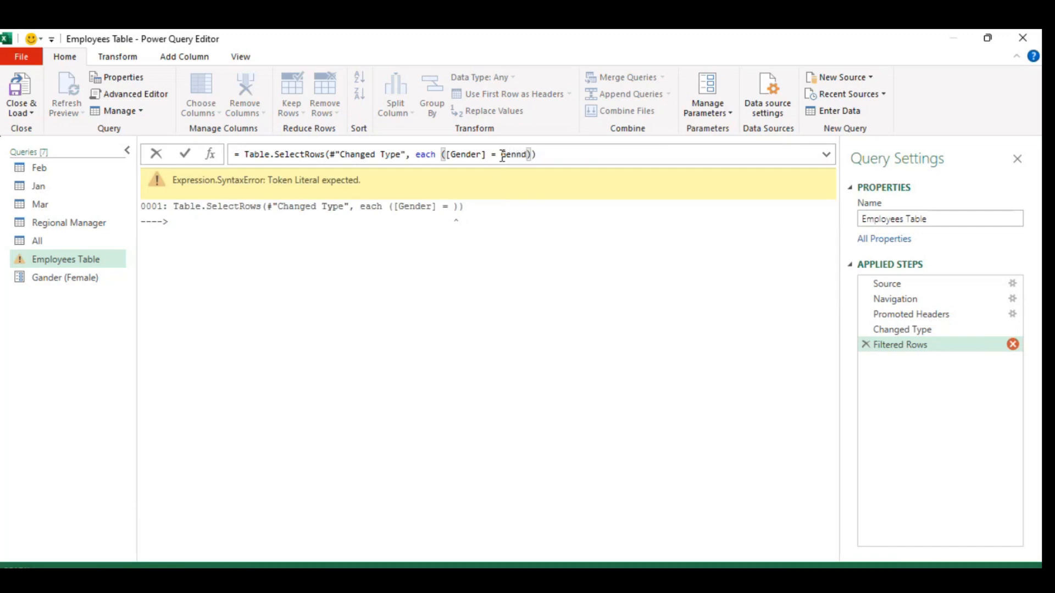
key("BackSpace")
key("BackSpace")
key("BackSpace")
key("BackSpace")
type("and")
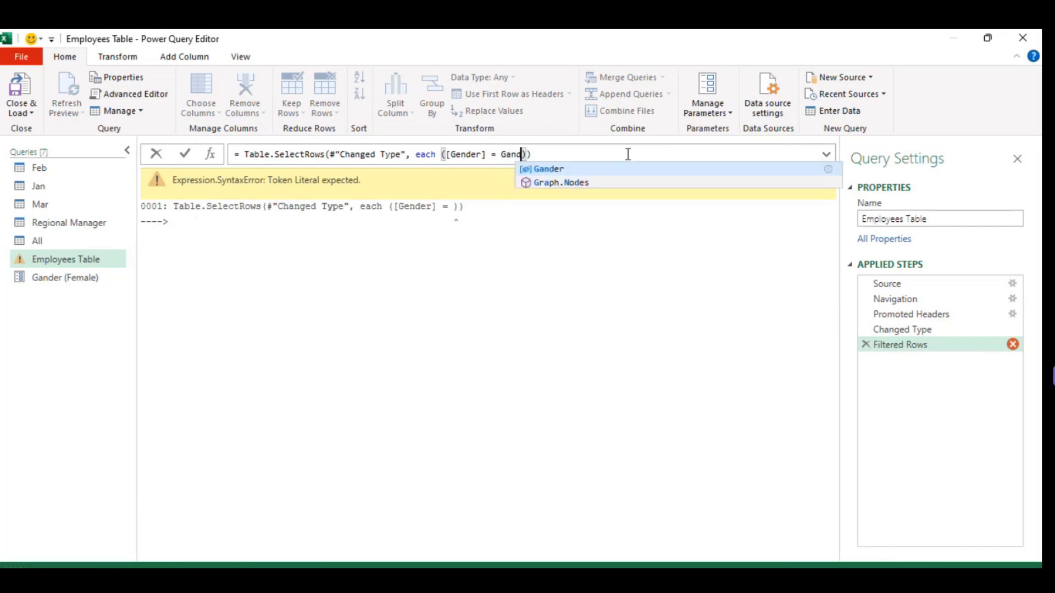
key("Tab")
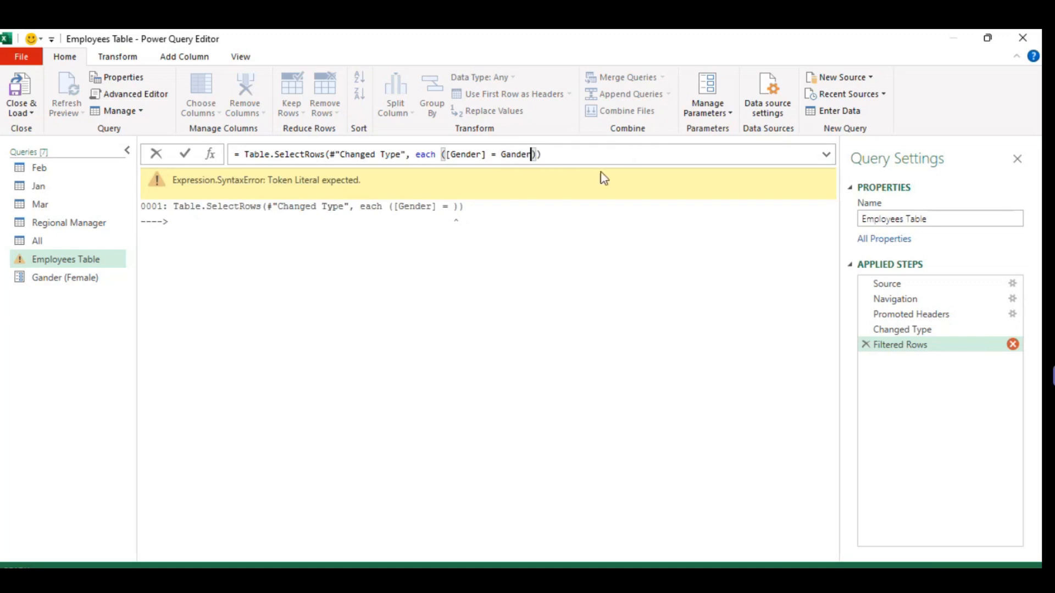
left_click(190, 156)
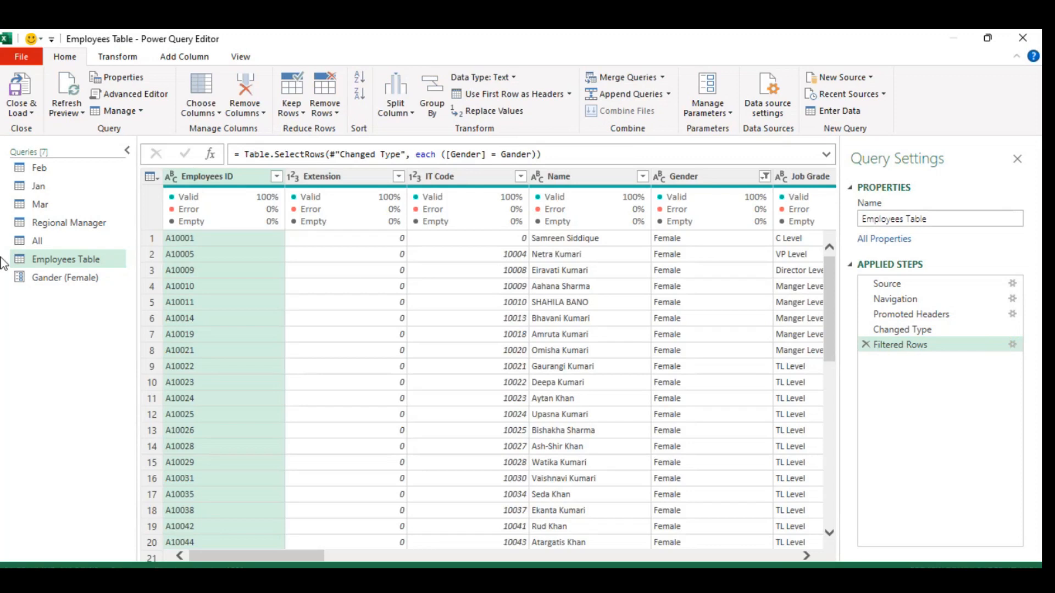
Set the Gander parameter's current value to Male and return to the Employees Table query.
left_click(83, 276)
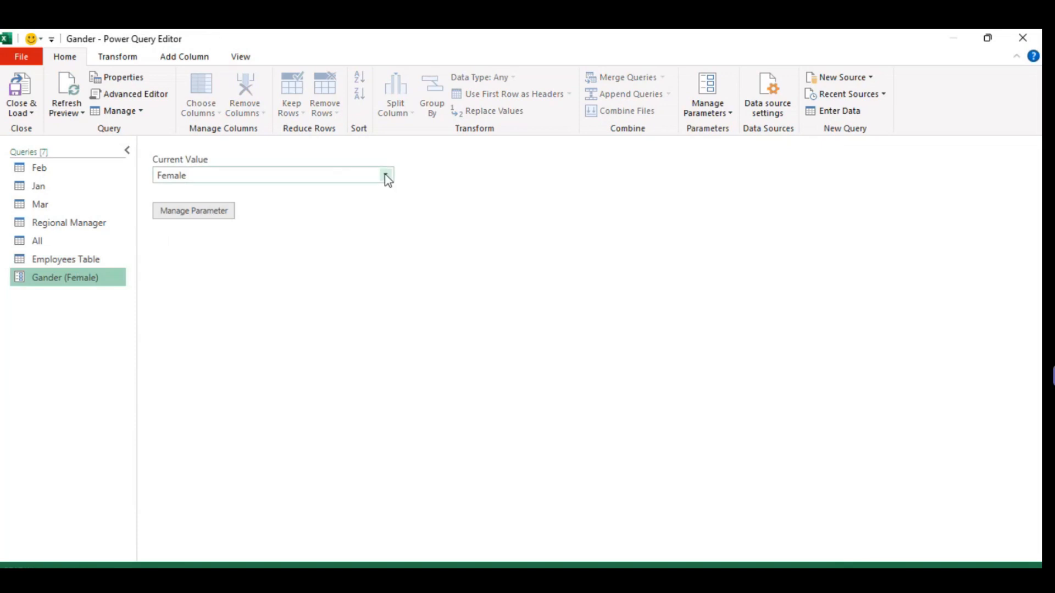
left_click(386, 175)
left_click(266, 198)
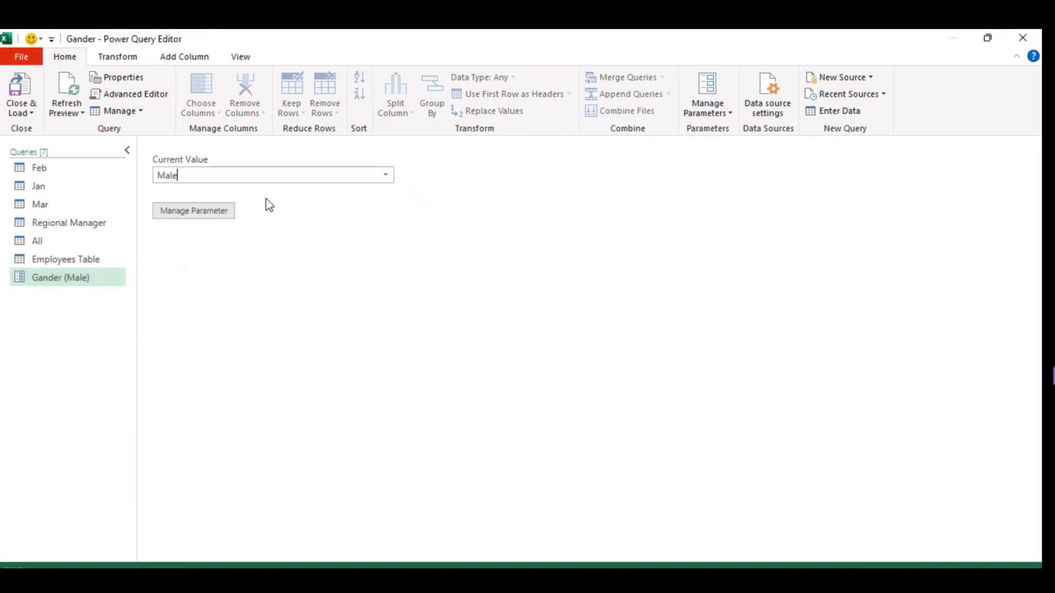
left_click(91, 225)
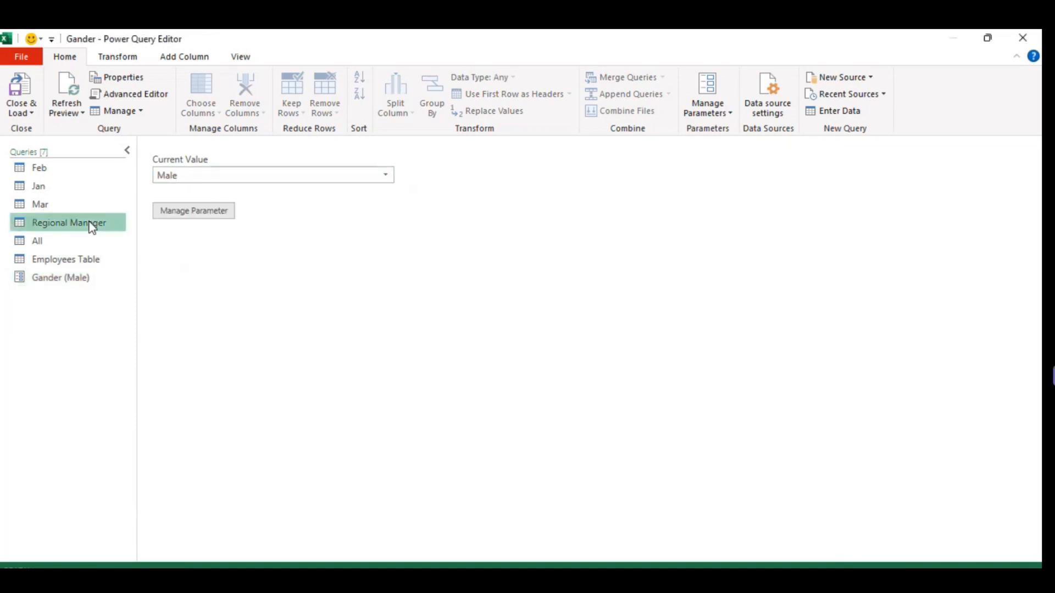
left_click(72, 257)
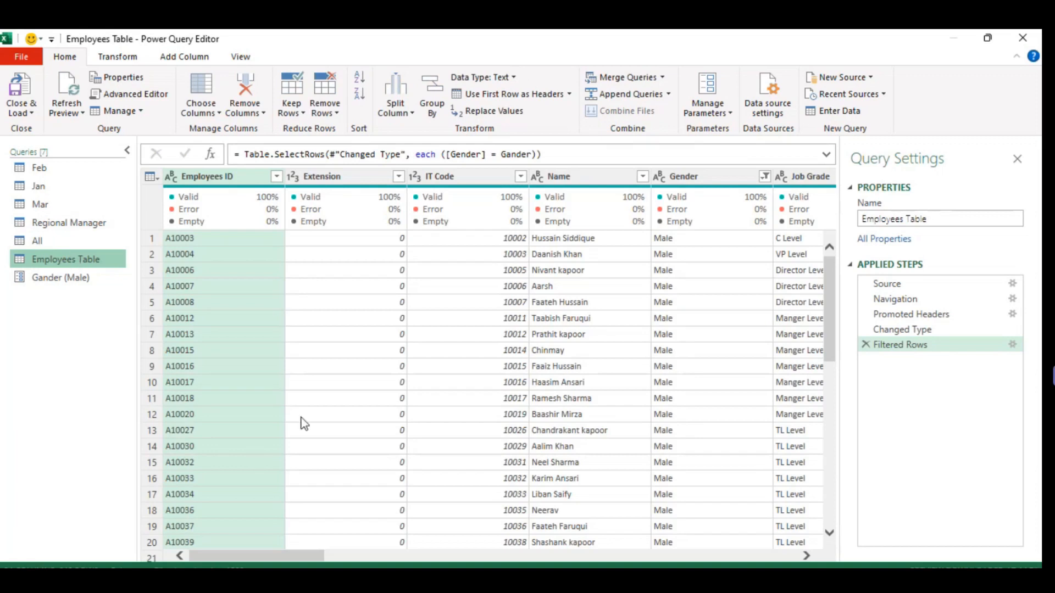
Sort the Employees Table query by the DOJ column in ascending order.
left_click_drag(303, 561, 491, 560)
left_click(588, 177)
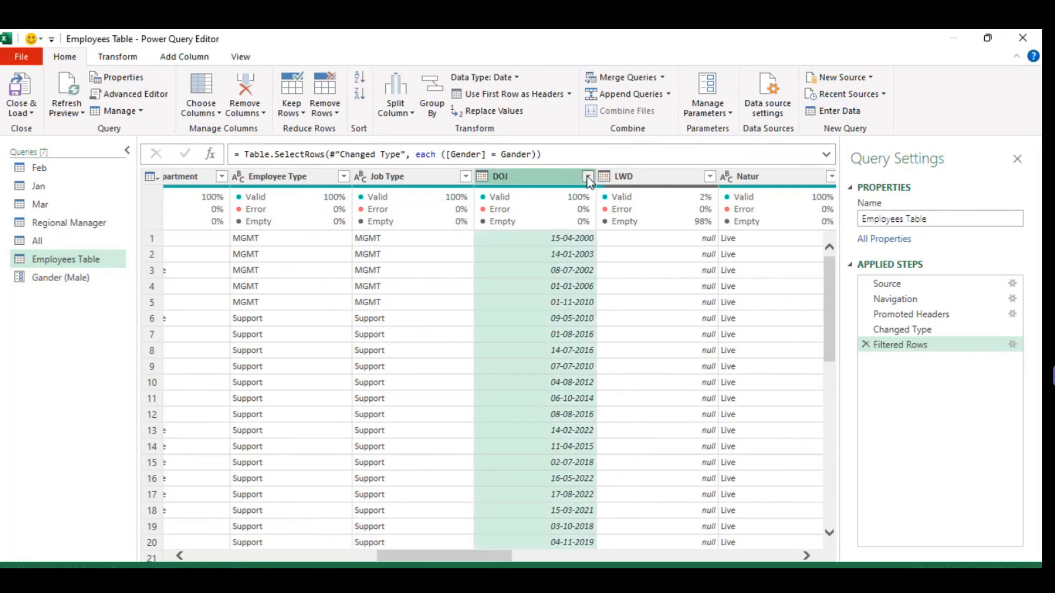
mouse_move(551, 290)
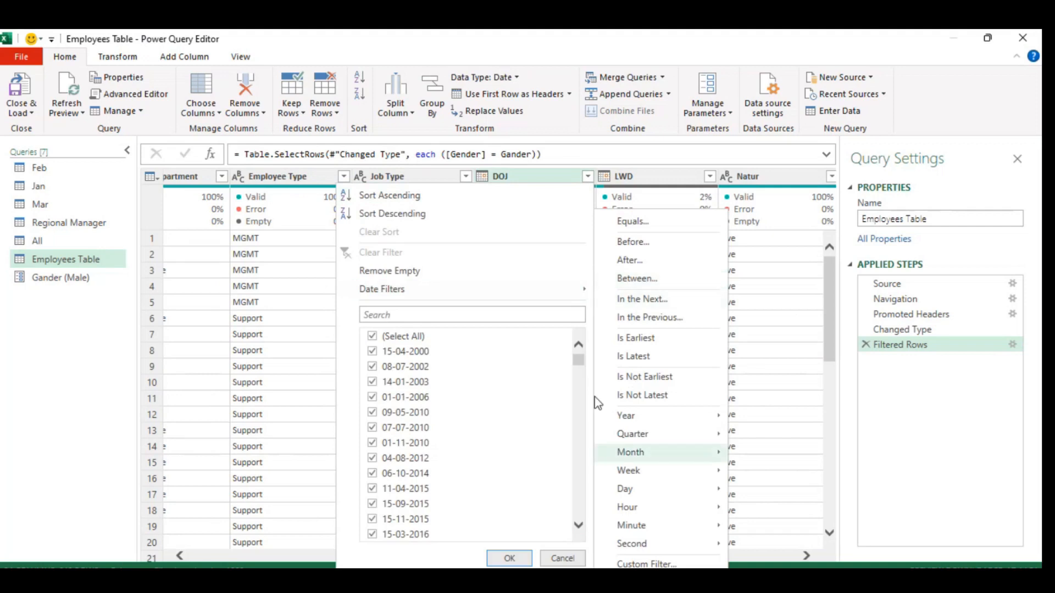
left_click(398, 194)
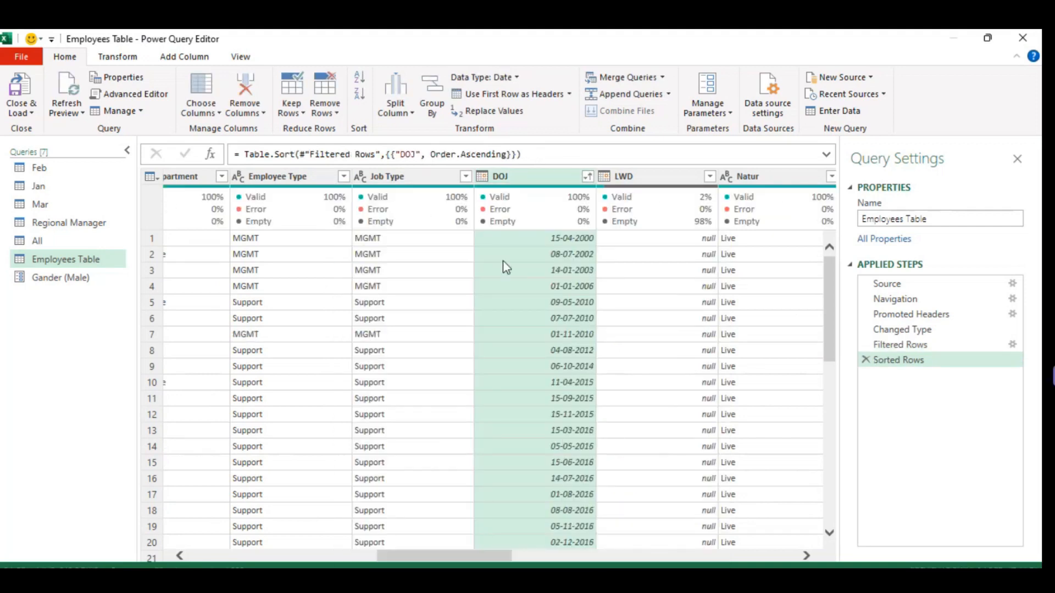
mouse_move(551, 209)
left_click(59, 283)
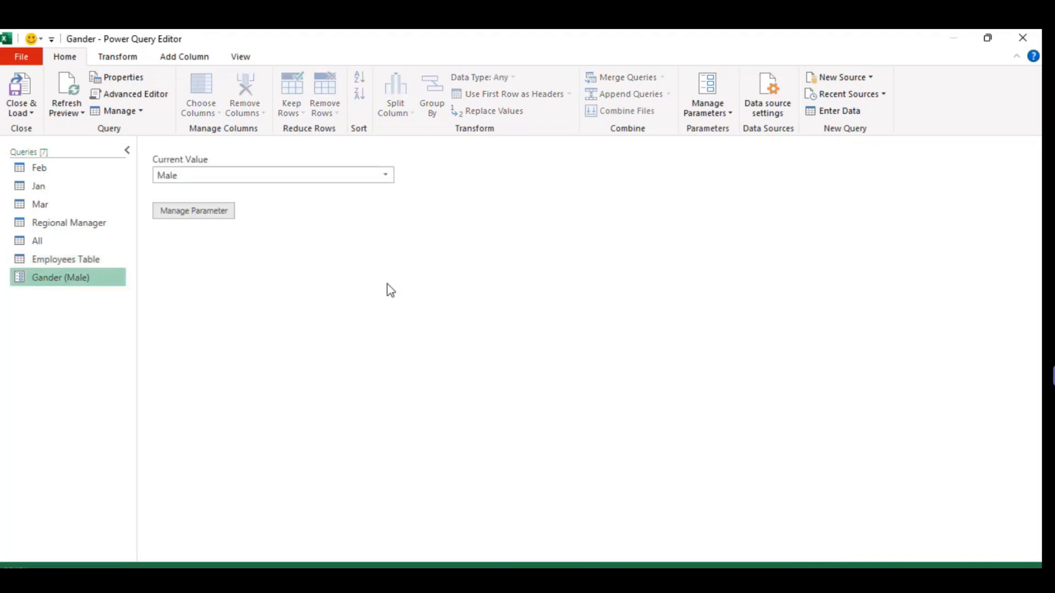
left_click(55, 259)
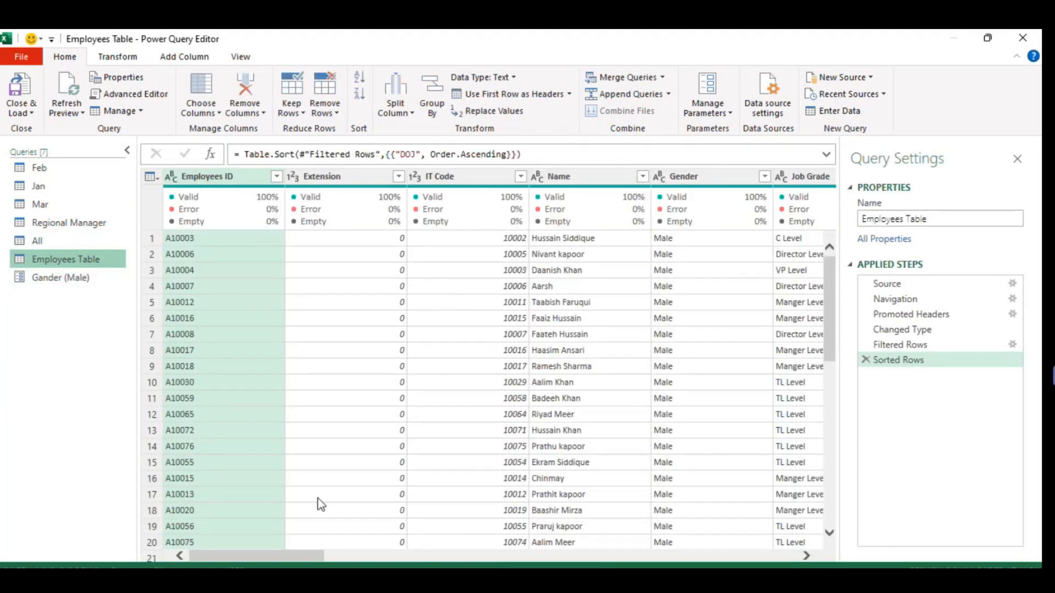
left_click_drag(278, 557, 467, 547)
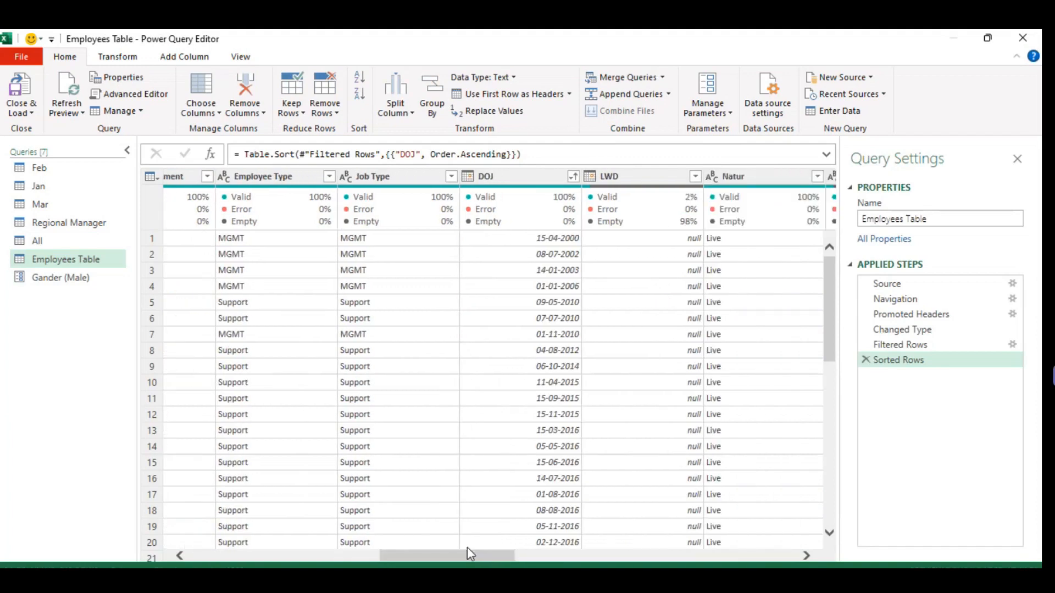
left_click(467, 547)
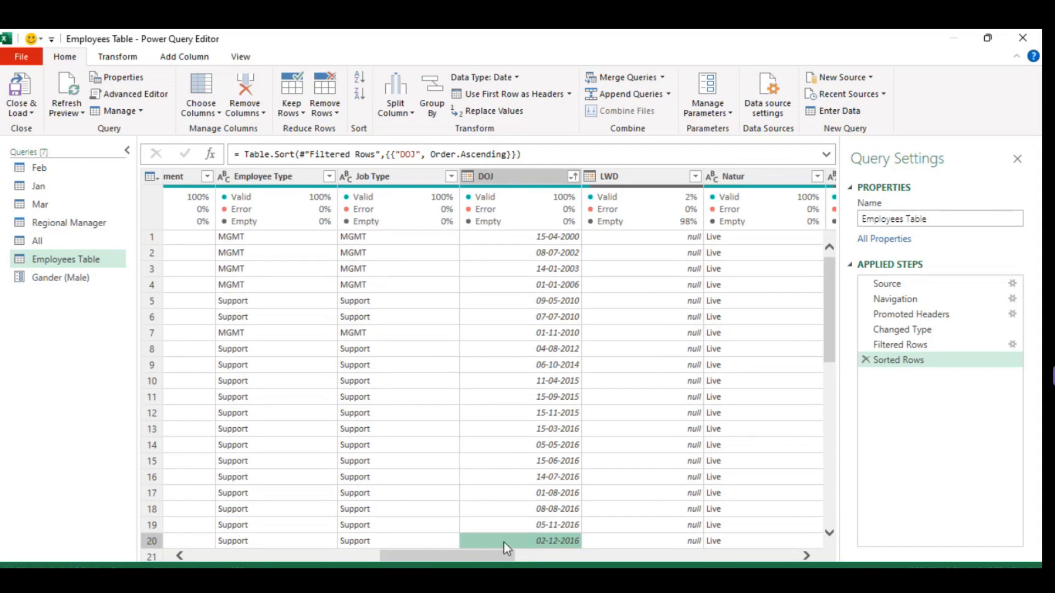
Start a new query parameter and name it Sort by.
left_click(703, 112)
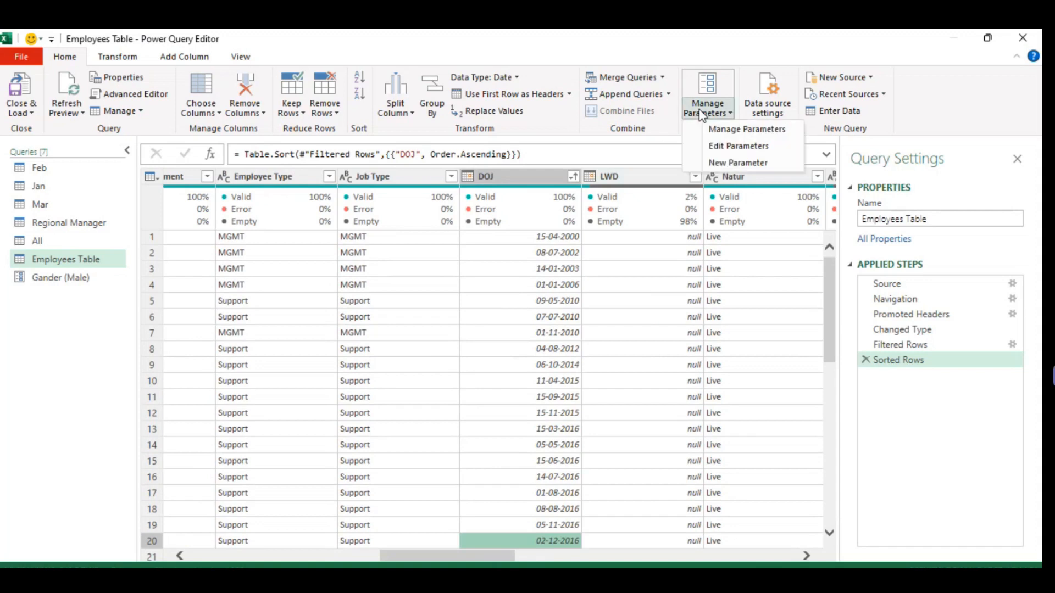
left_click(749, 163)
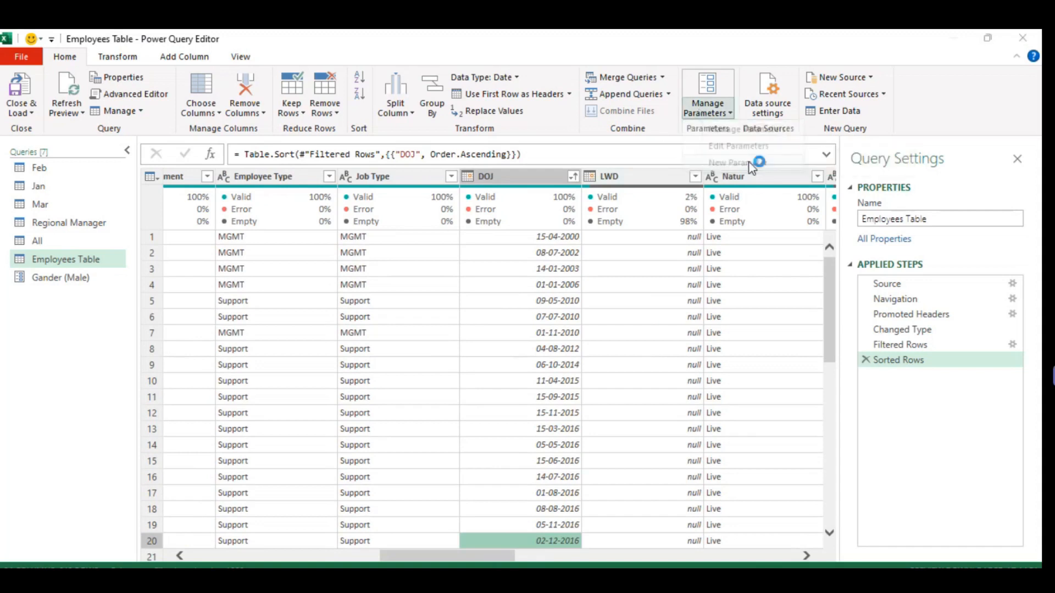
double_click(622, 126)
key("BackSpace")
type("S")
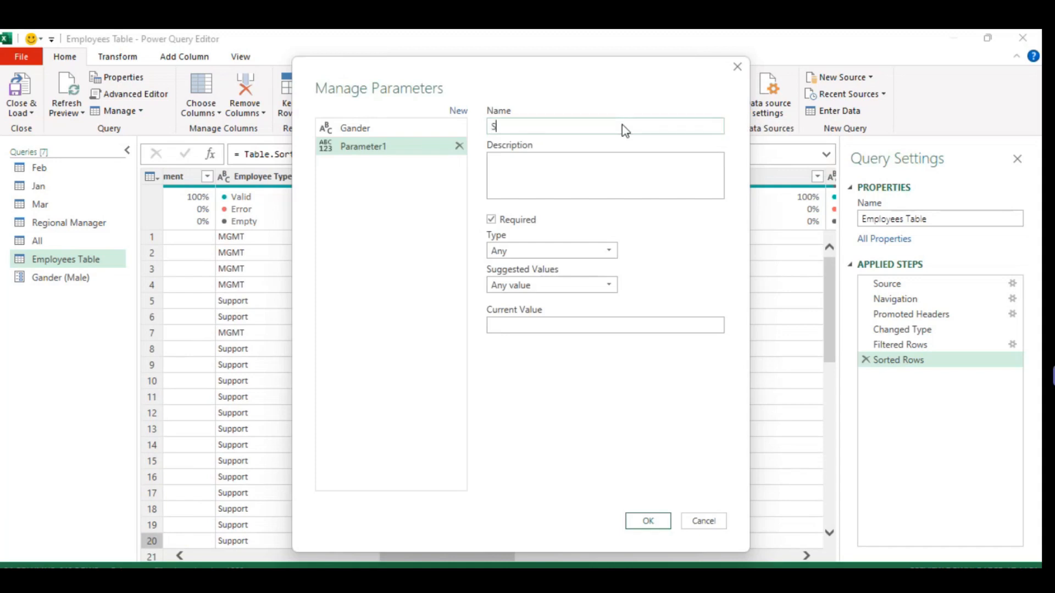
type("ort by")
key("BackSpace")
key("BackSpace")
key("BackSpace")
type("t by")
key("Tab")
key("Tab")
key("Tab")
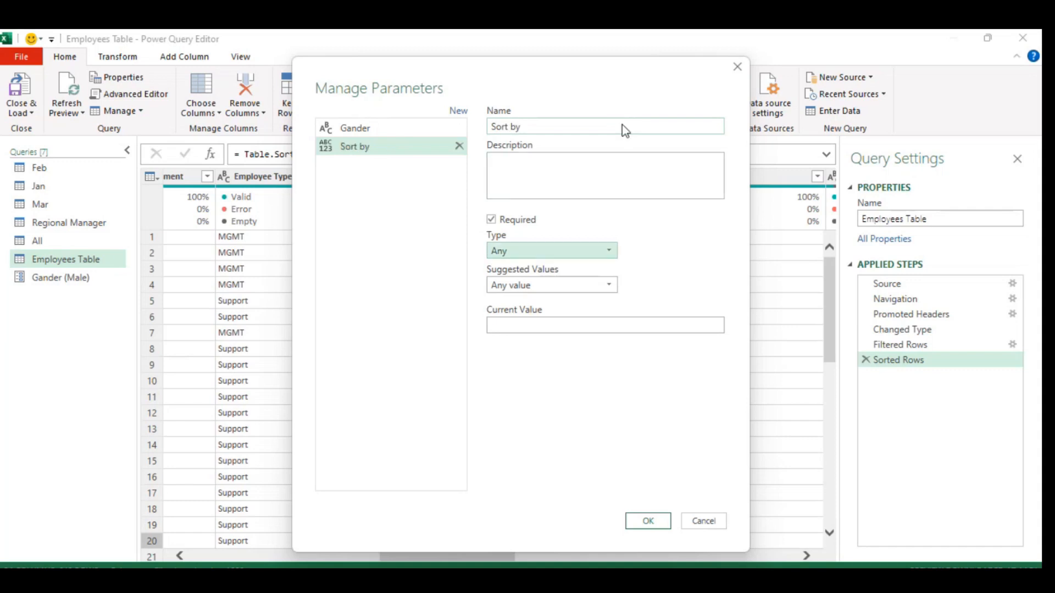
Set the Sort by parameter's suggested values to List of values, with DOJ and Name as the entries.
left_click(580, 283)
left_click(526, 319)
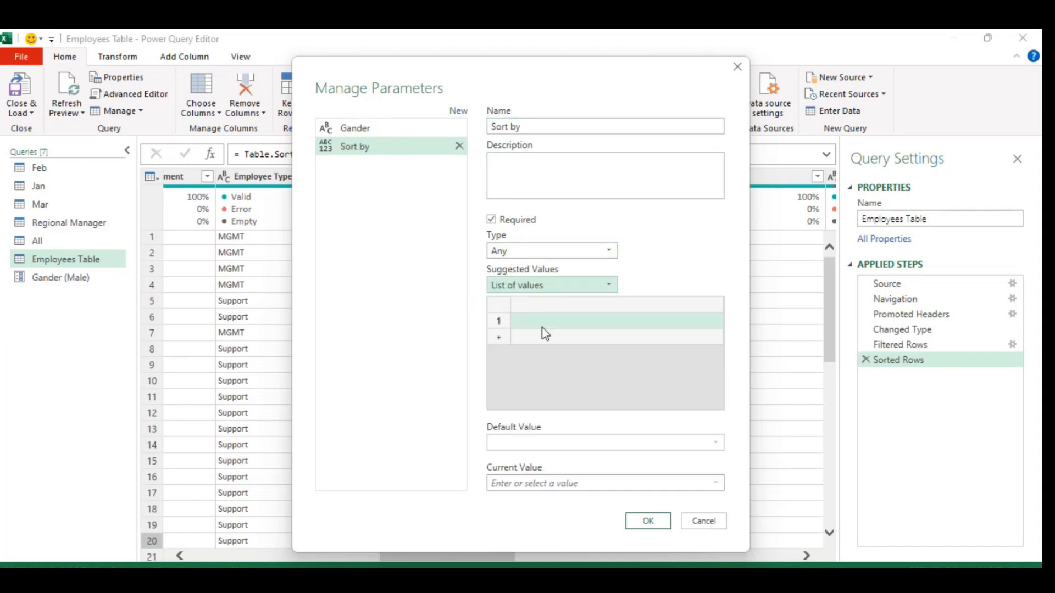
left_click(558, 321)
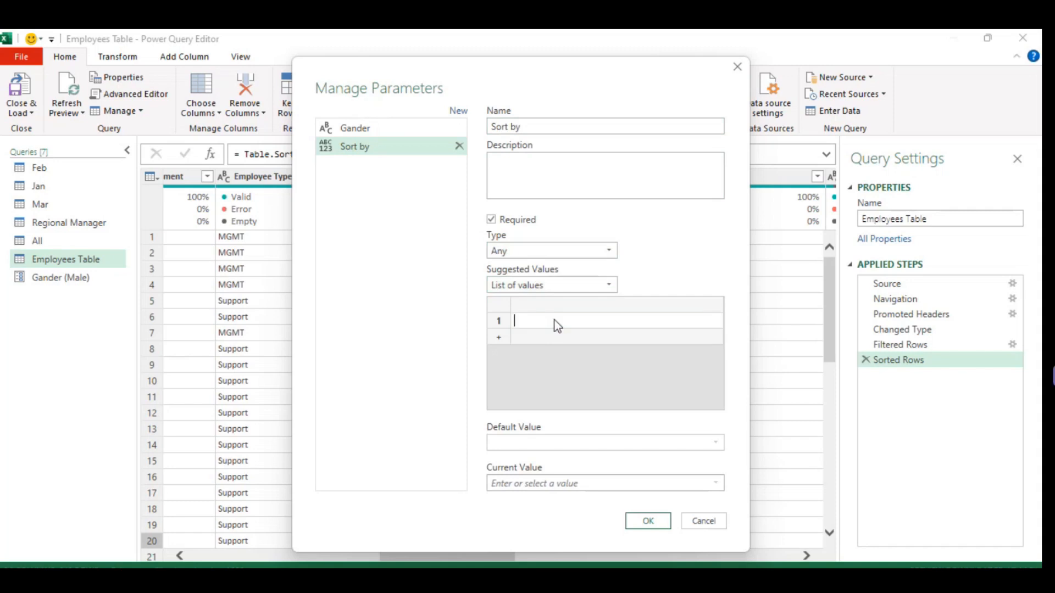
left_click_drag(426, 64, 779, 89)
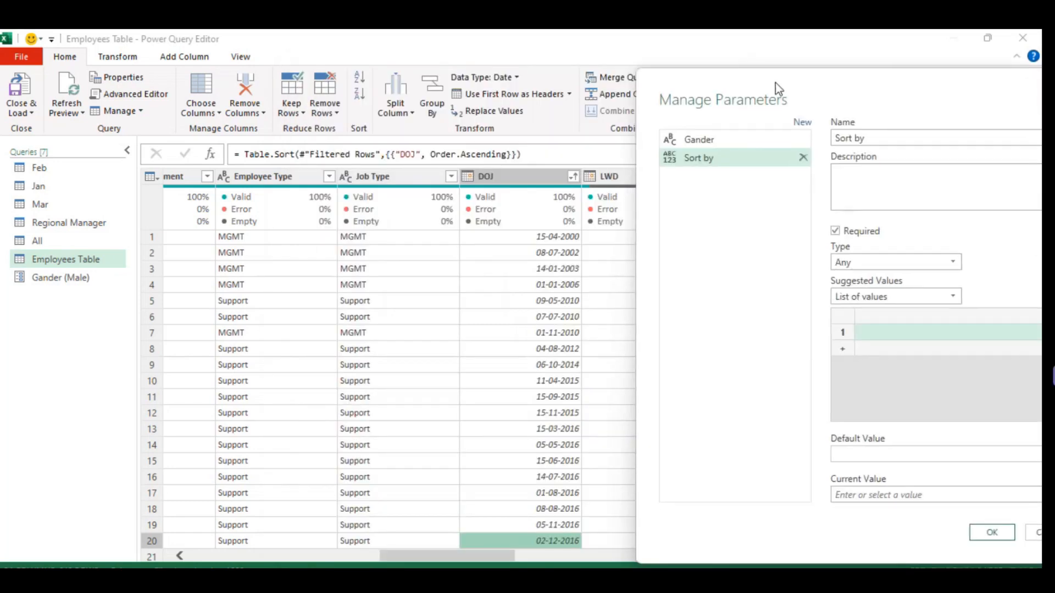
left_click(874, 330)
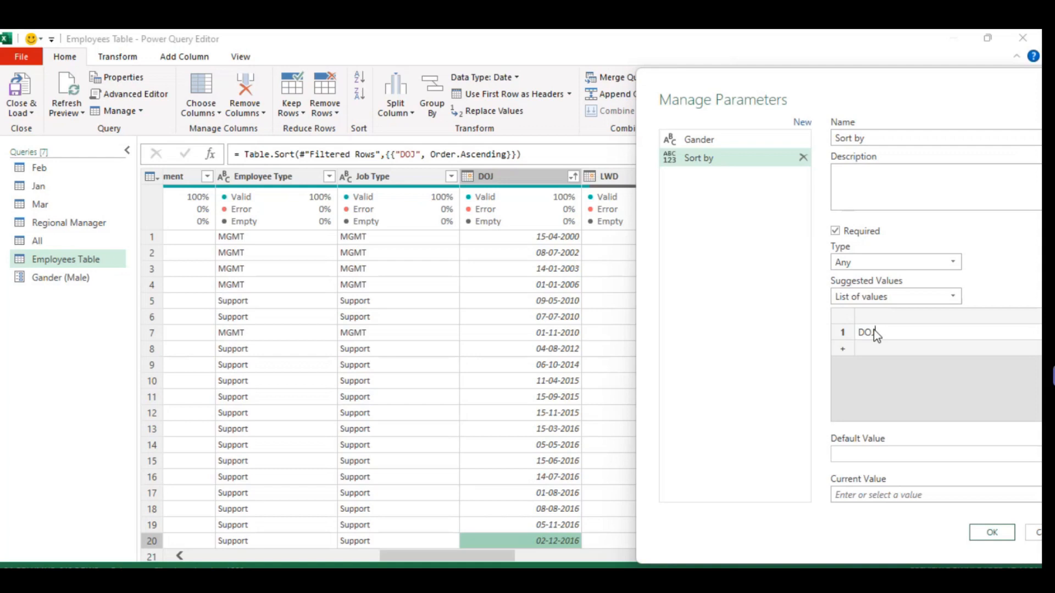
left_click(843, 353)
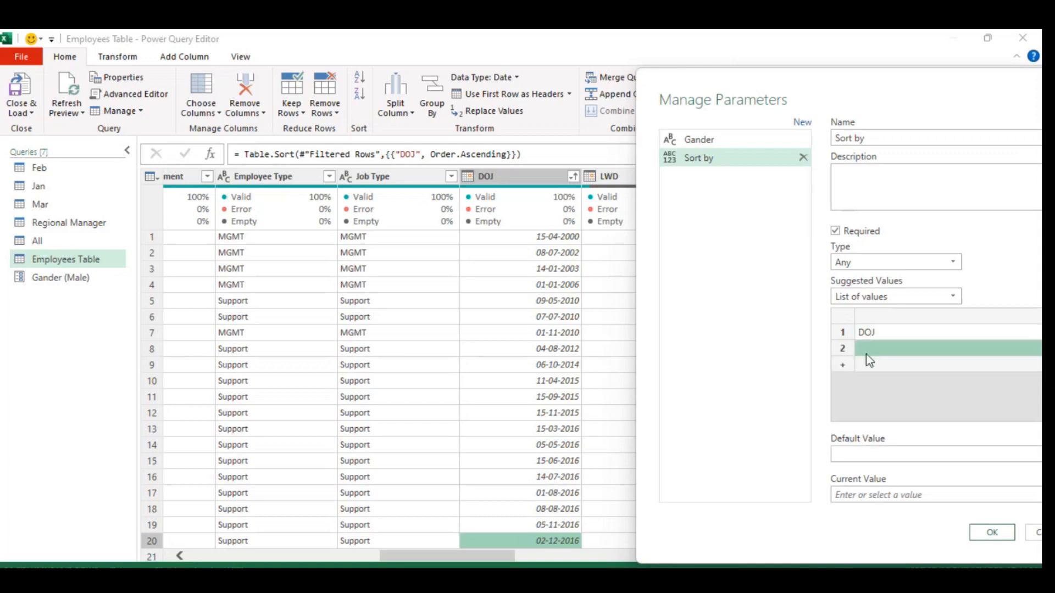
left_click(891, 352)
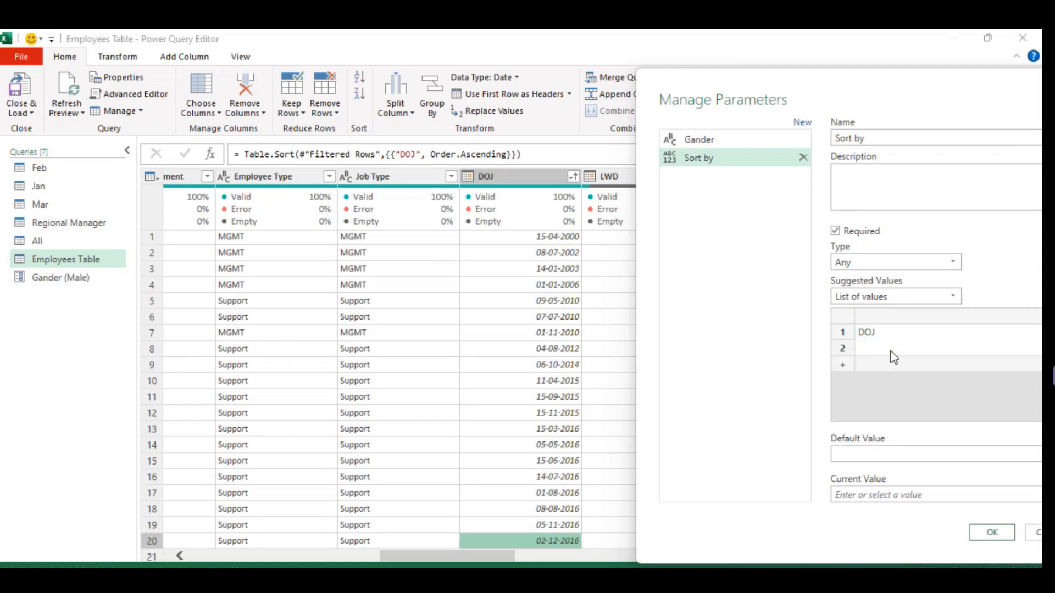
type("Name")
Set the Sort by parameter's default and current values to DOJ and create the parameter.
left_click_drag(700, 103, 403, 65)
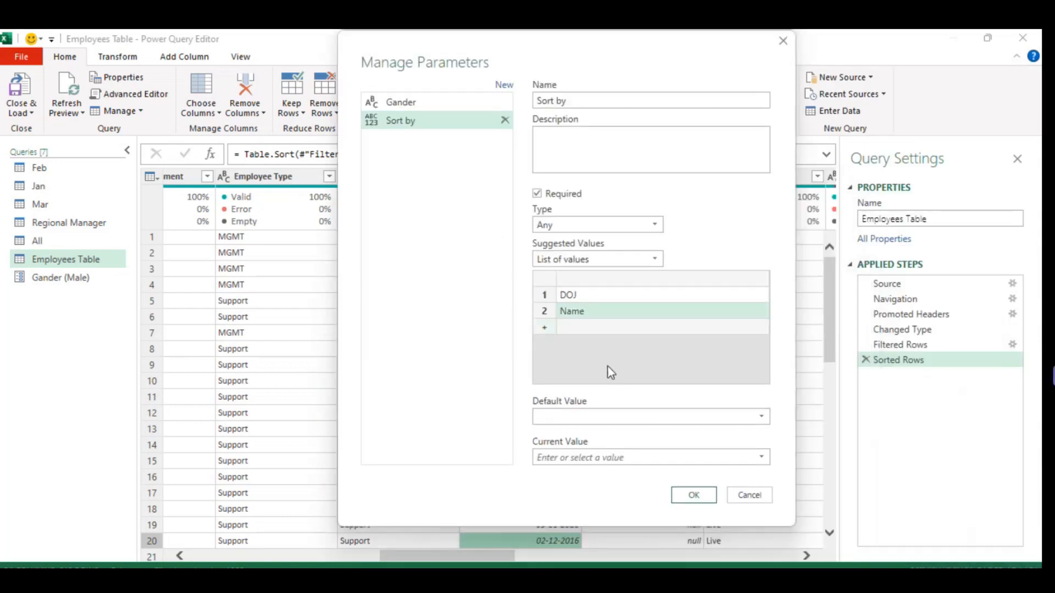
left_click(730, 422)
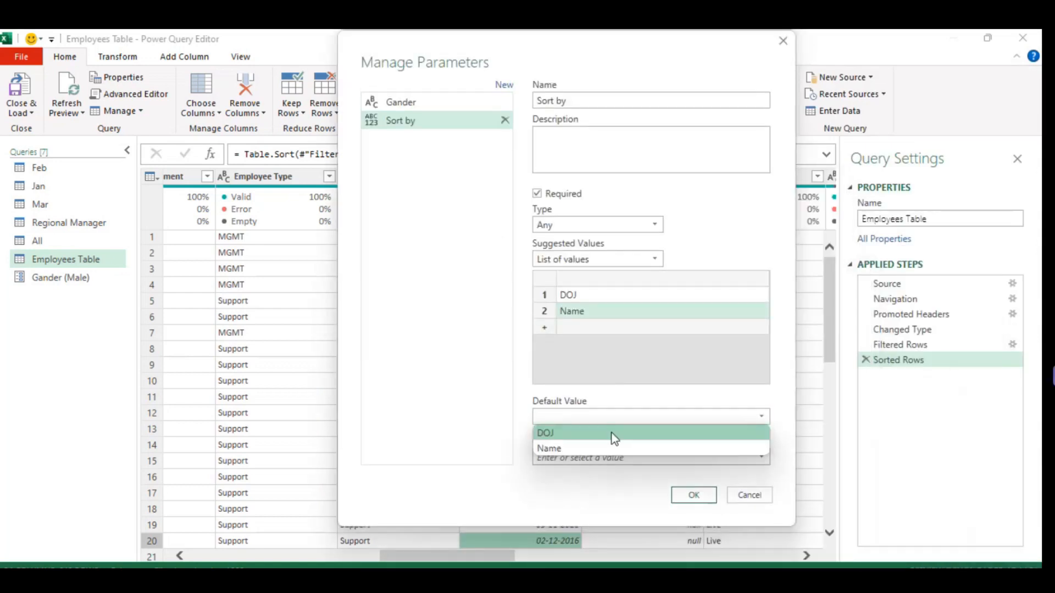
left_click(617, 432)
left_click(679, 459)
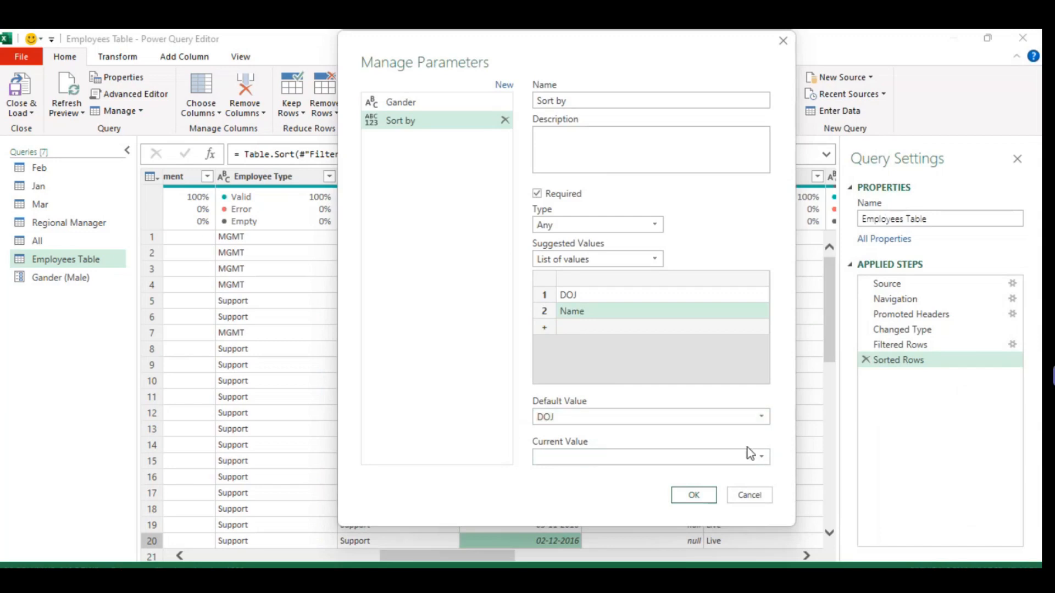
left_click(762, 456)
left_click(627, 474)
left_click(693, 495)
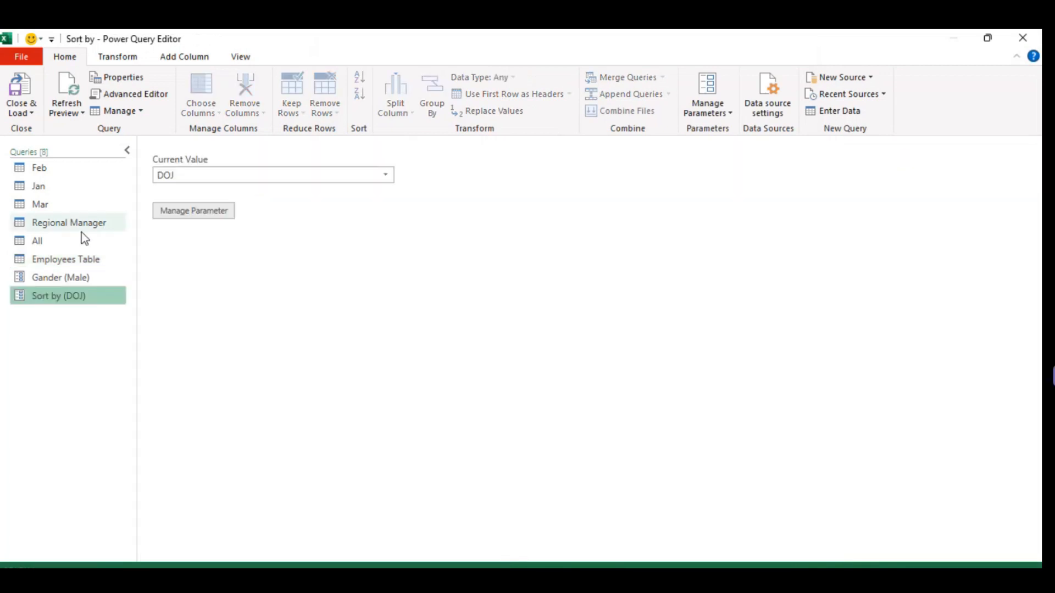
In the Employees Table query's Sorted Rows formula, replace "DOJ" with the Sort by parameter and check the DOJ column's order.
left_click(69, 258)
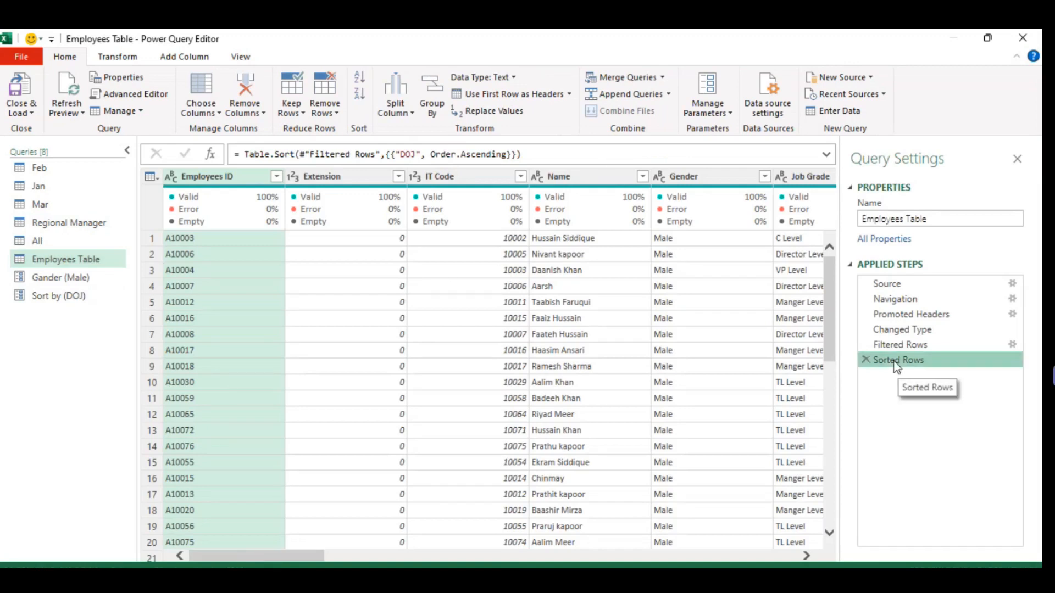
left_click(421, 151)
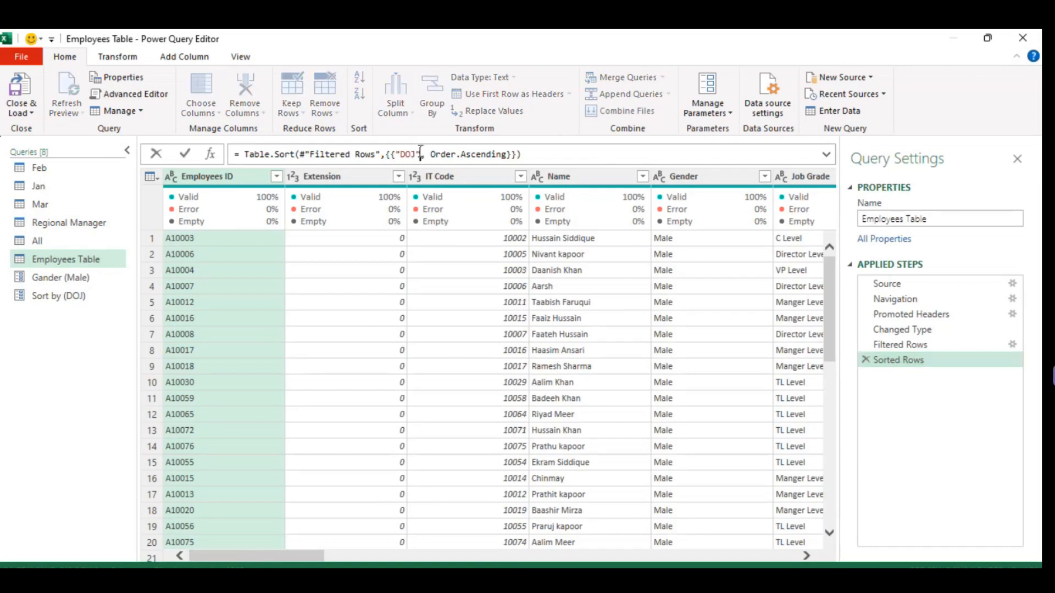
key("BackSpace")
key("BackSpace")
key("BackSpace")
key("BackSpace")
key("BackSpace")
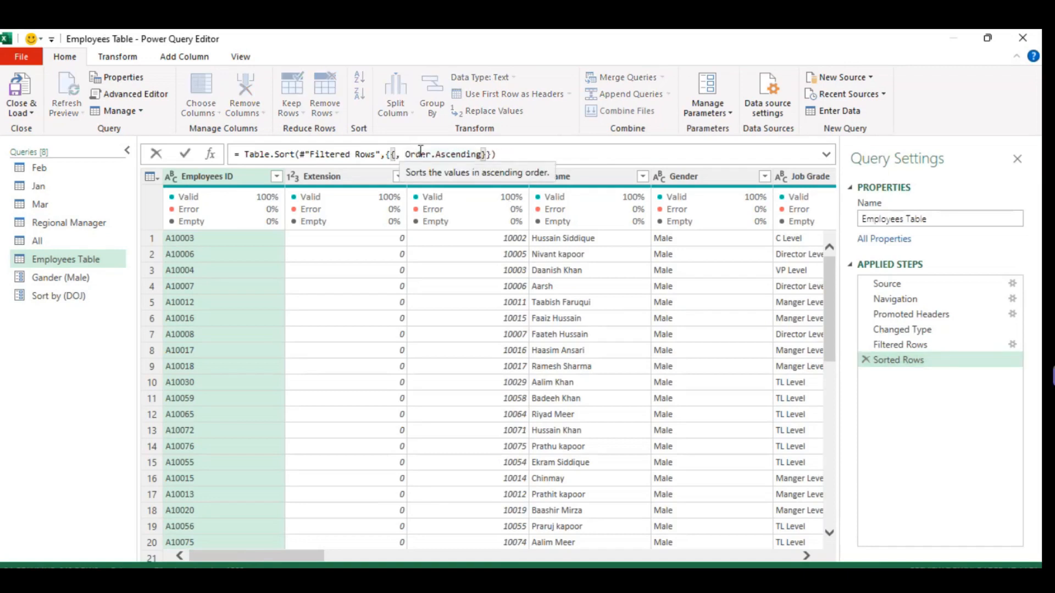
type("Sort")
key("Tab")
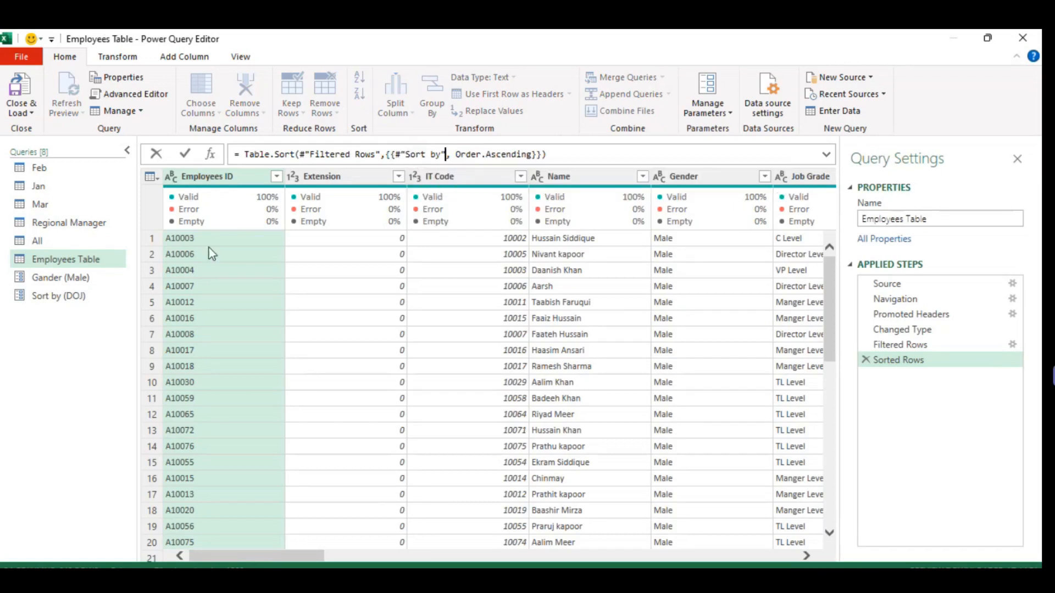
left_click(185, 155)
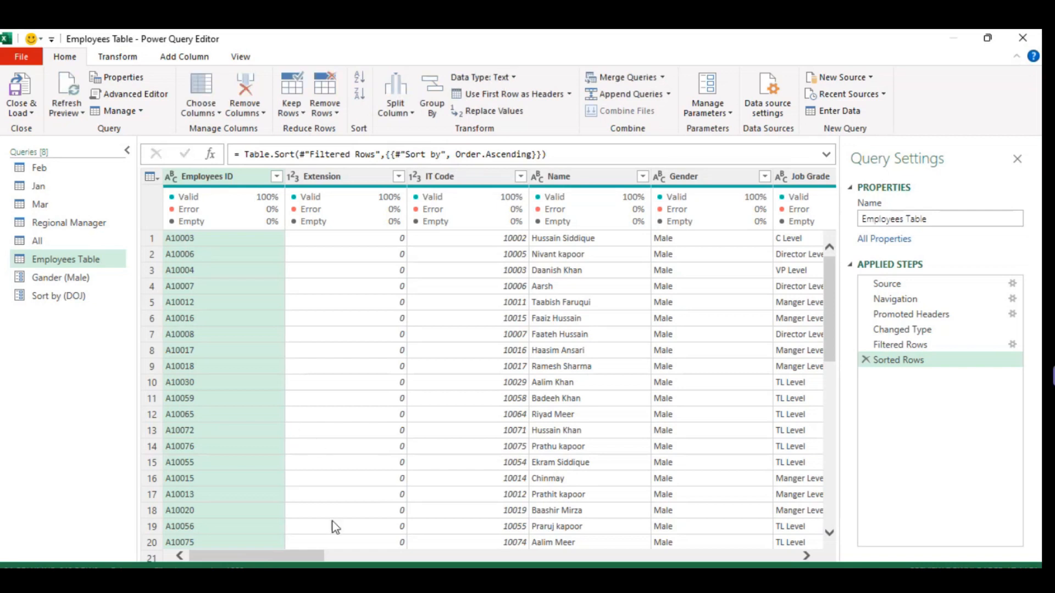
left_click_drag(261, 551, 451, 556)
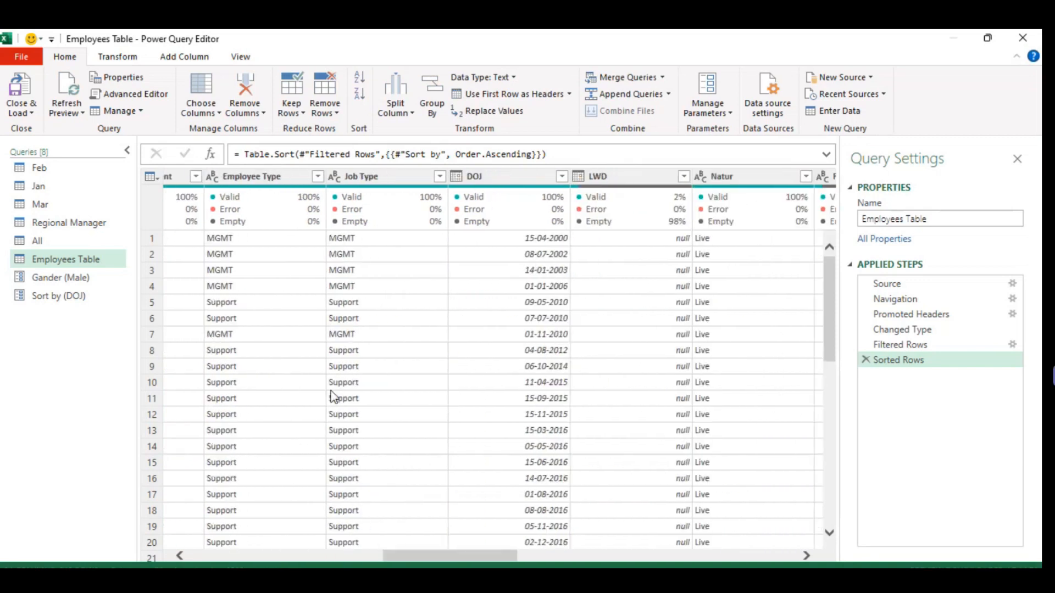
Set the Sort by parameter's current value to Name and check the Name column's order in the Employees Table query.
left_click(60, 296)
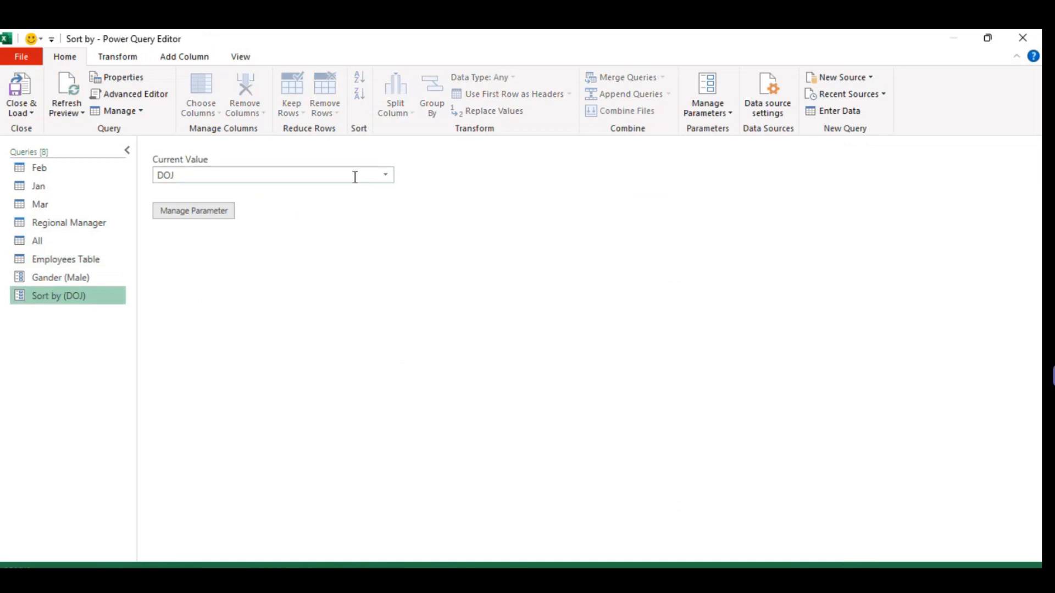
left_click(387, 176)
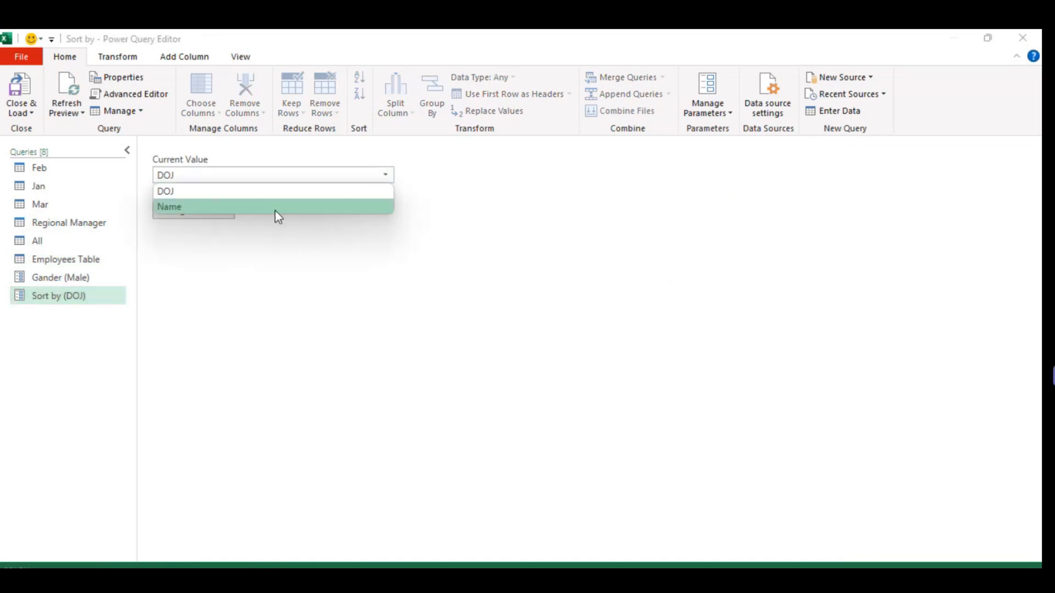
left_click(276, 211)
left_click(76, 258)
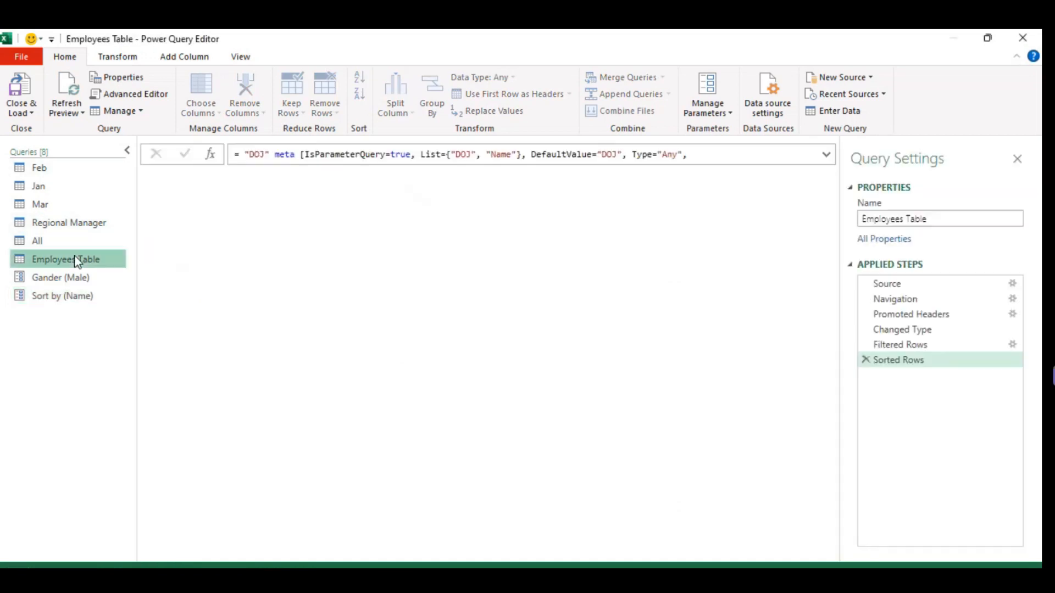
left_click_drag(282, 561, 308, 556)
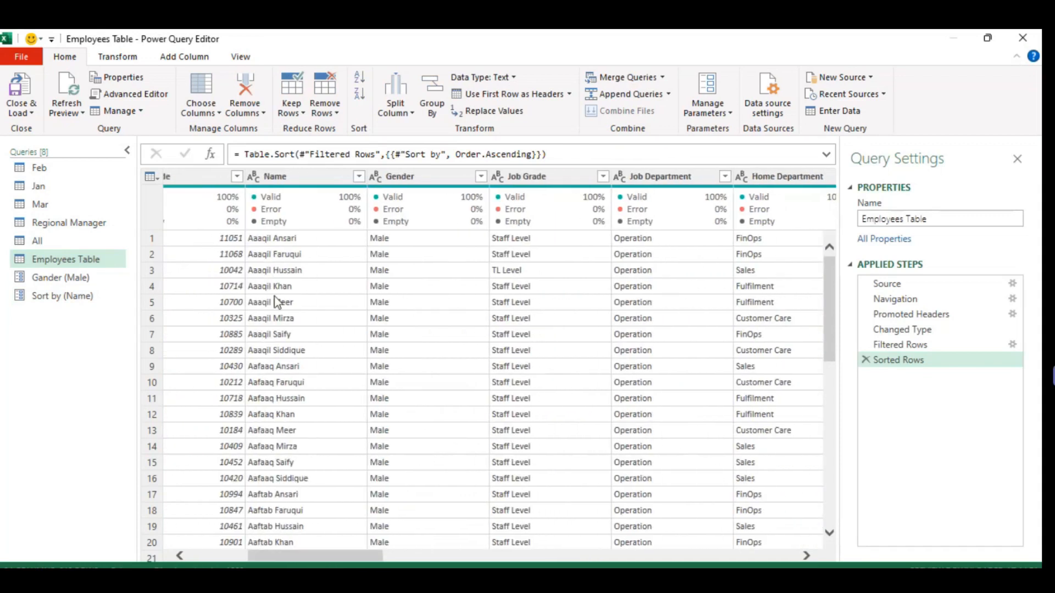
left_click_drag(826, 312, 777, 280)
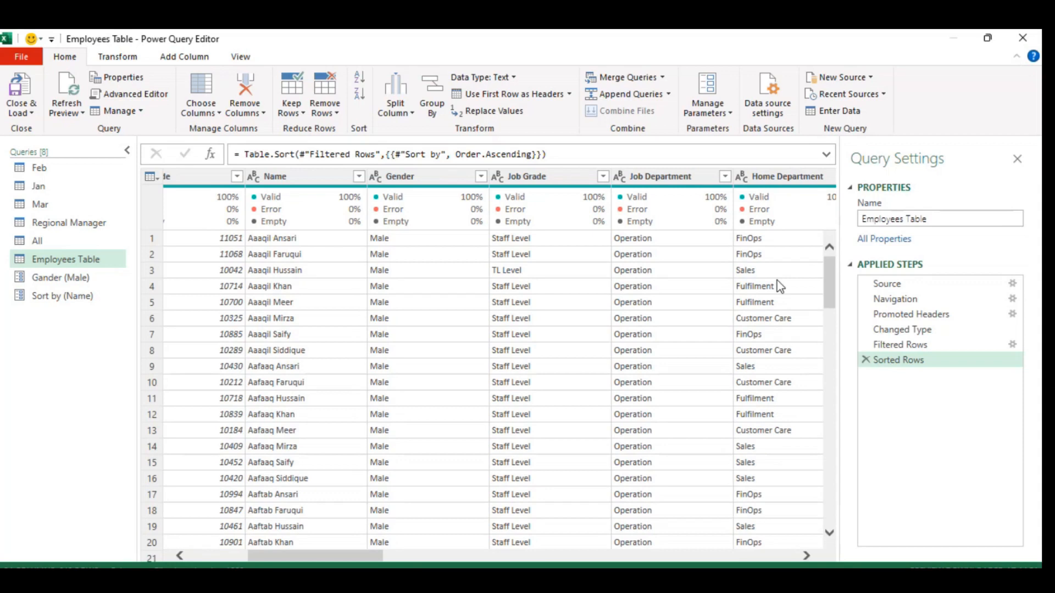
Close and load the queries to the workbook and view the far end of the loaded Employees Table.
left_click(25, 116)
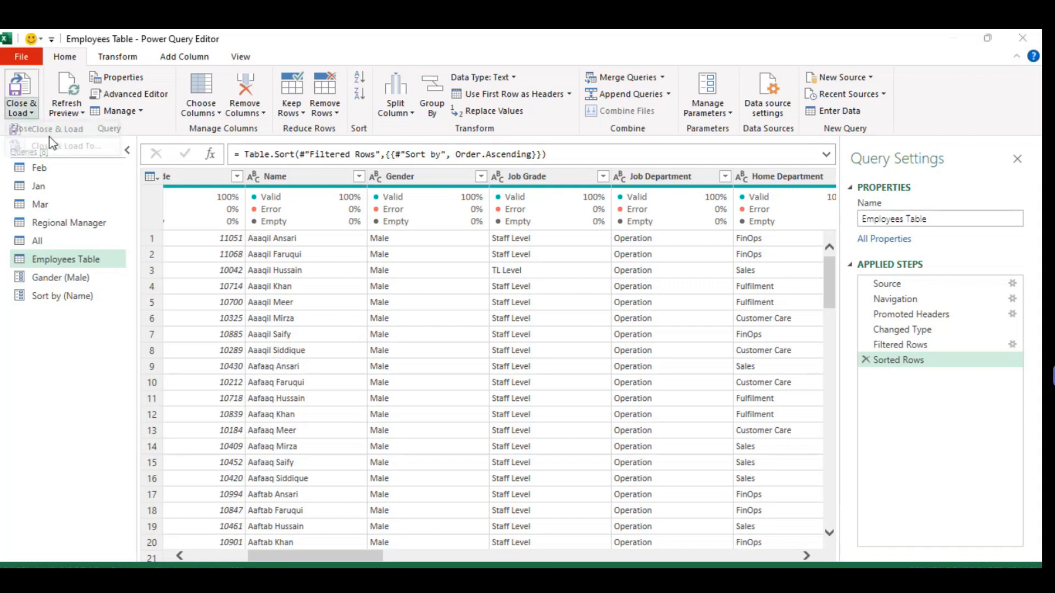
left_click(49, 137)
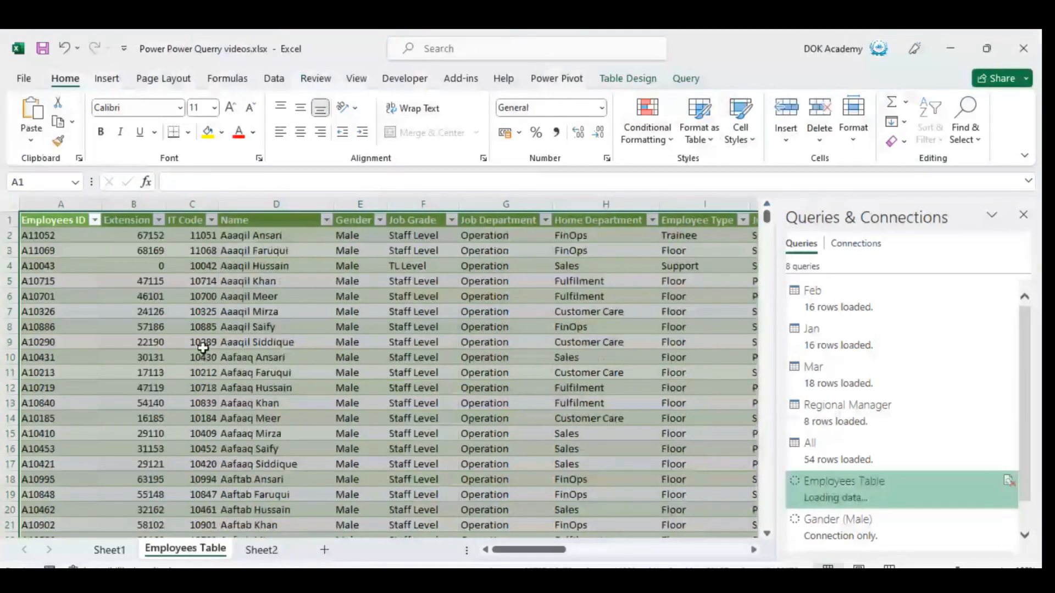
left_click_drag(528, 549, 706, 550)
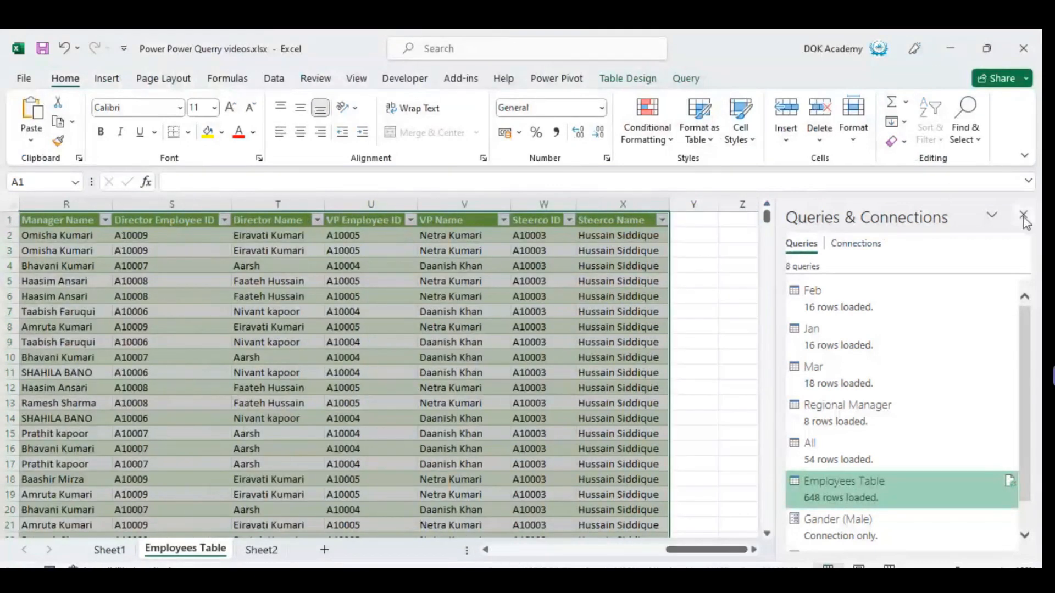
Enter the headers Gender in cell AB1 and Home Department in cell AC1, beside the Employees Table.
scroll(734, 288, "right", 3)
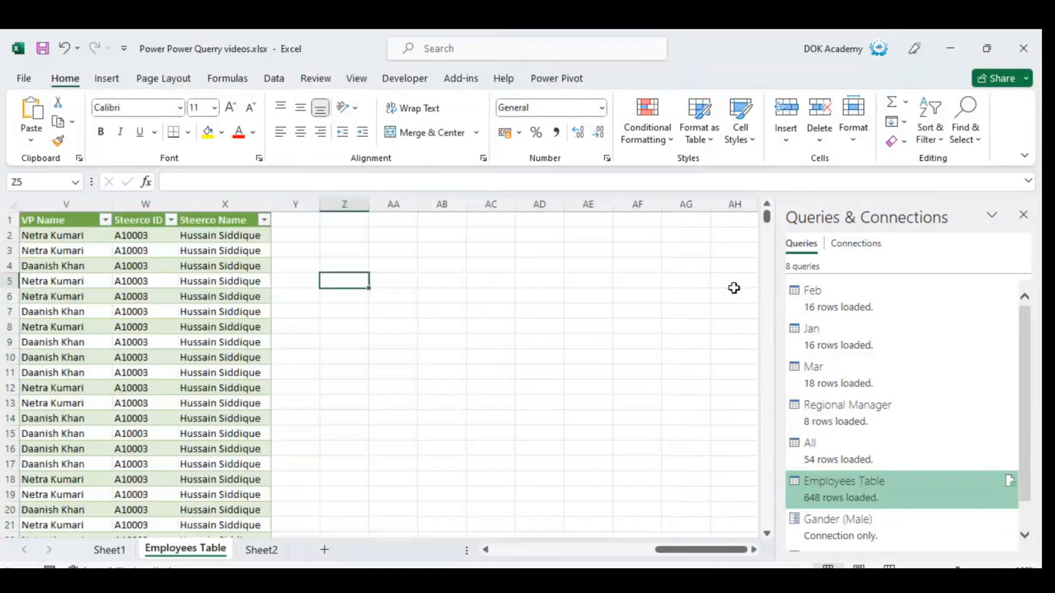
key("Up")
key("Up")
key("Up")
key("Up")
left_click(465, 220)
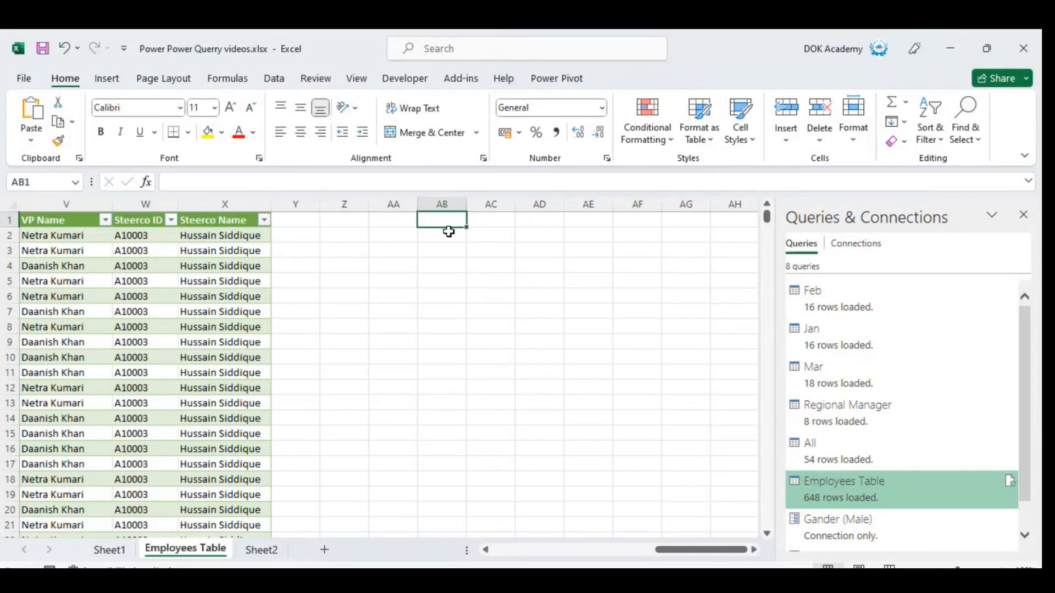
type("Gender")
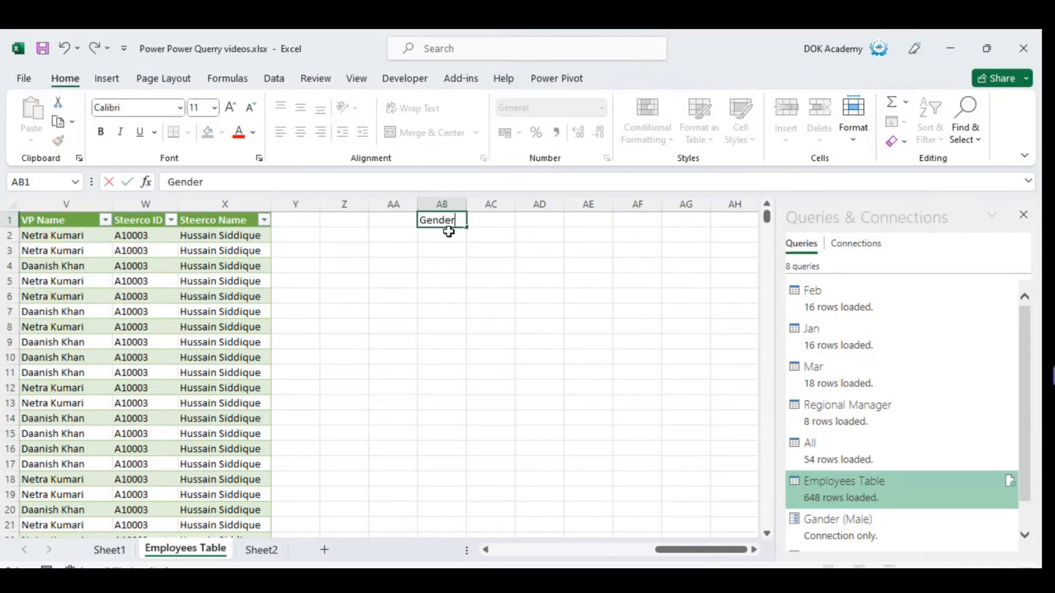
key("Tab")
key("Left")
key("Right")
type("Home")
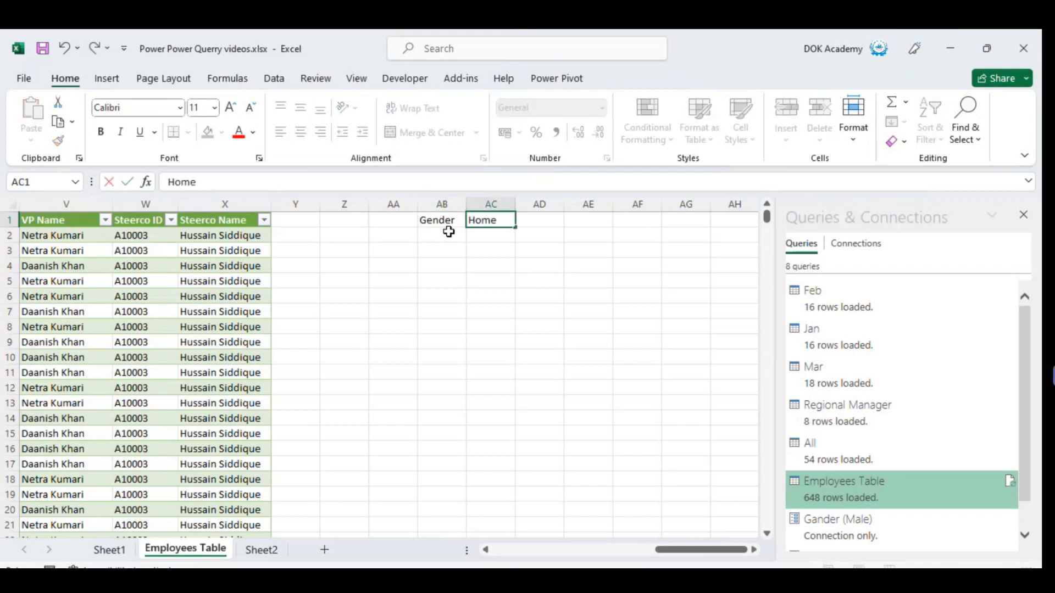
type(" Department")
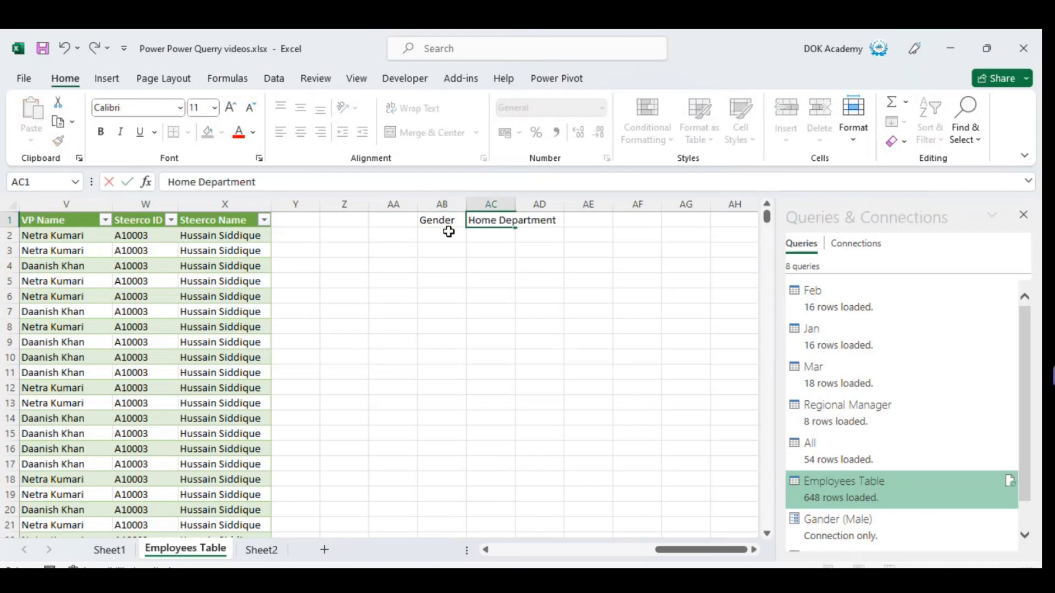
key("Tab")
Enter the header Sorby in cell AD1, next to Home Department.
key("Down")
key("Down")
key("Up")
key("Right")
key("Right")
key("Left")
key("Left")
key("Up")
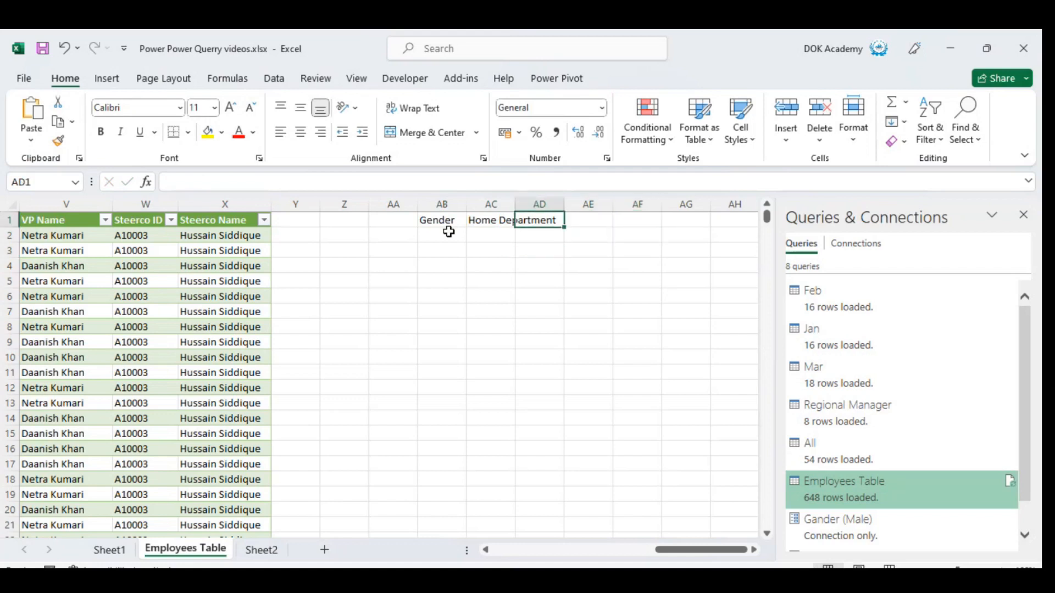
type("Sorby")
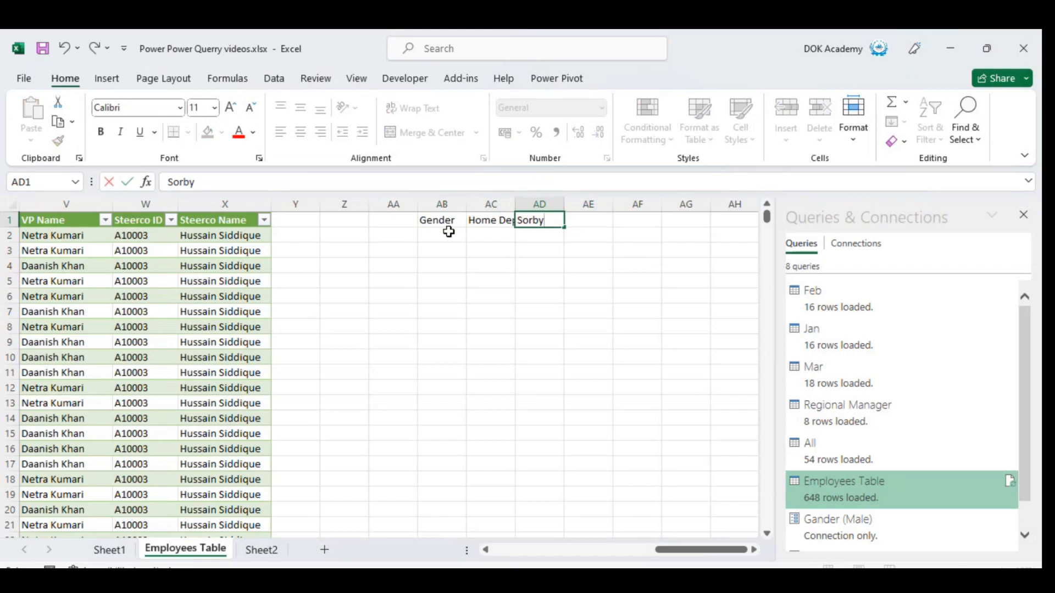
key("Return")
Try to convert cells AB1:AB2 into a table, and undo the conversion.
key("Left")
key("Left")
key("Up")
key("Right")
key("Left")
key("Down")
key("Up")
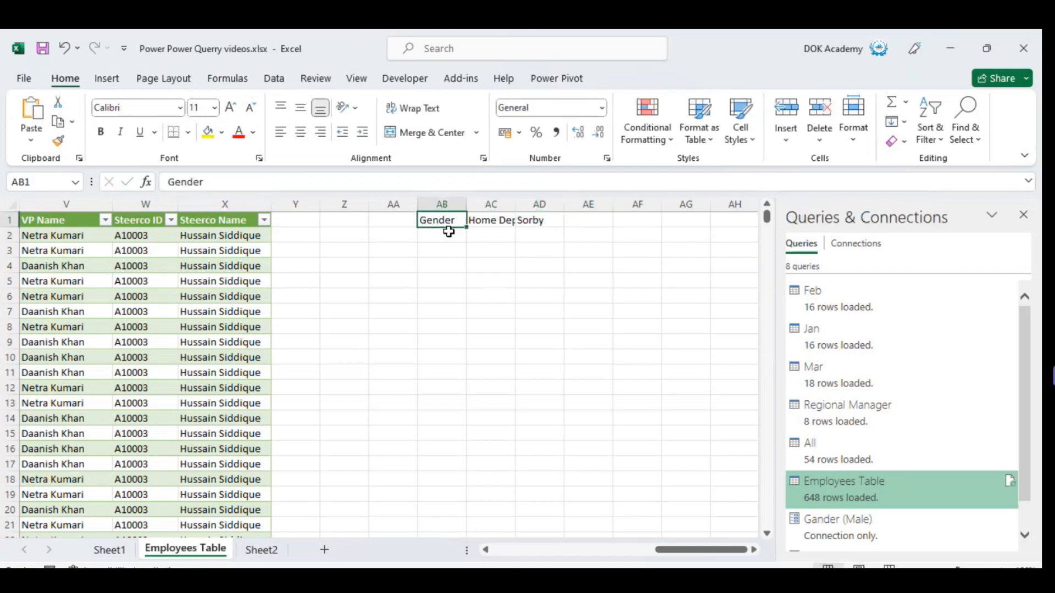
key("shift+Down")
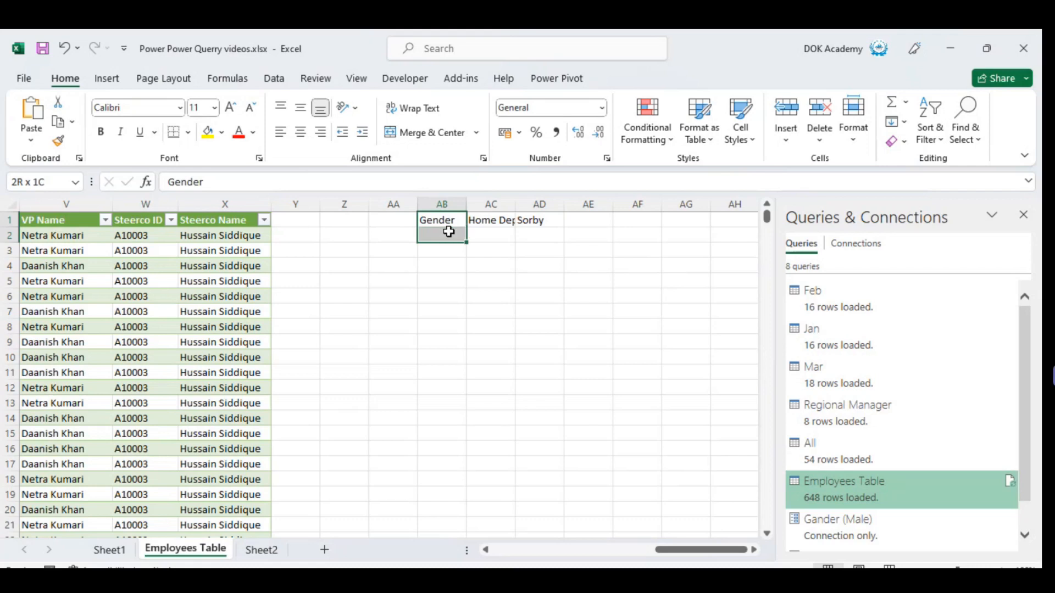
left_click(100, 81)
left_click(156, 123)
key("Escape")
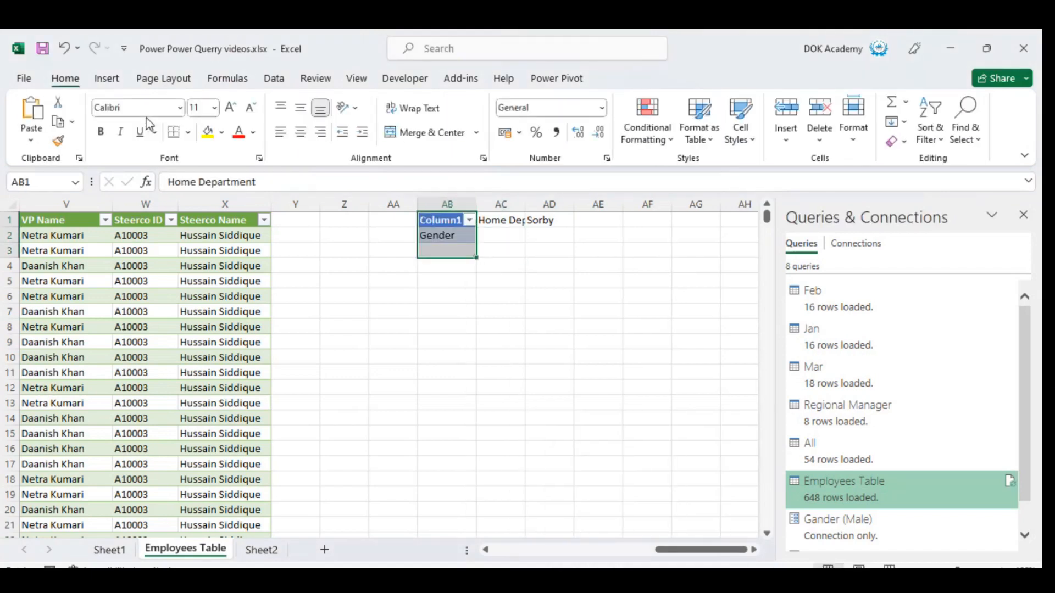
key("ctrl+z")
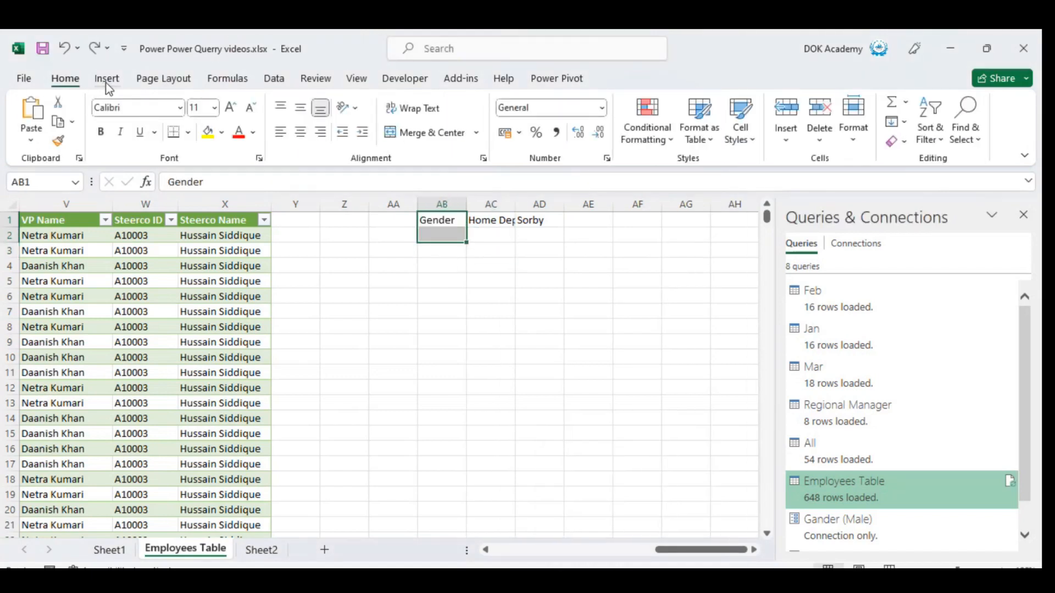
Enter Male in cell AB2 under the Gender header.
key("Down")
type("Male")
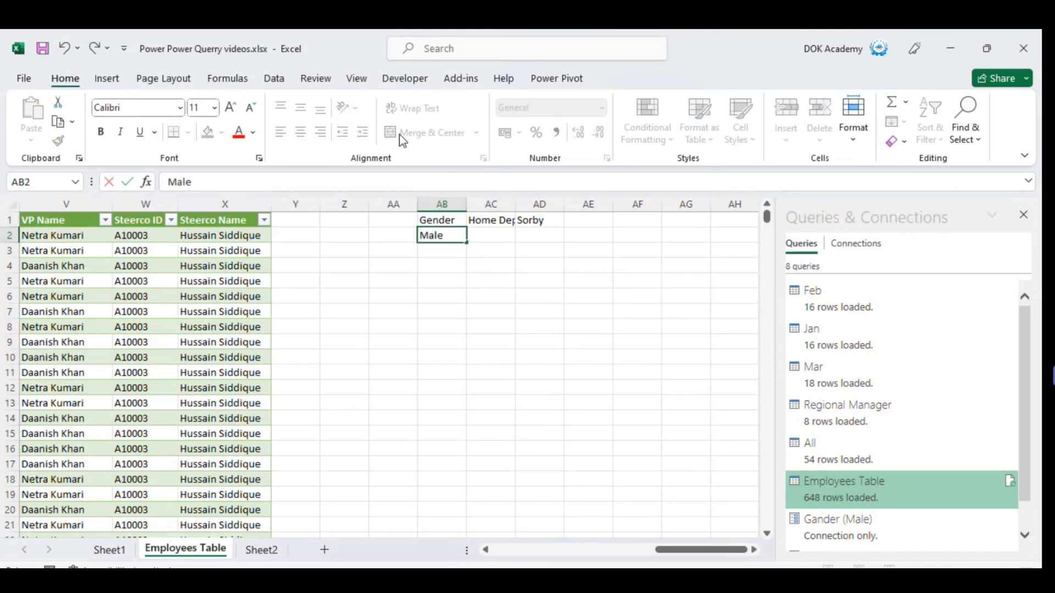
key("Right")
Copy FinOps from cell H2 in the table's Home Department column into cell AC2.
key("Left")
key("Left")
key("Left")
key("Left")
key("Left")
key("Left")
key("Left")
key("Left")
key("Left")
key("Left")
key("Left")
key("Left")
key("Left")
key("Down")
key("Right")
key("Right")
key("Right")
key("Right")
key("Right")
key("Left")
key("Left")
key("Left")
key("Left")
key("Left")
key("Left")
key("Left")
key("Left")
key("Left")
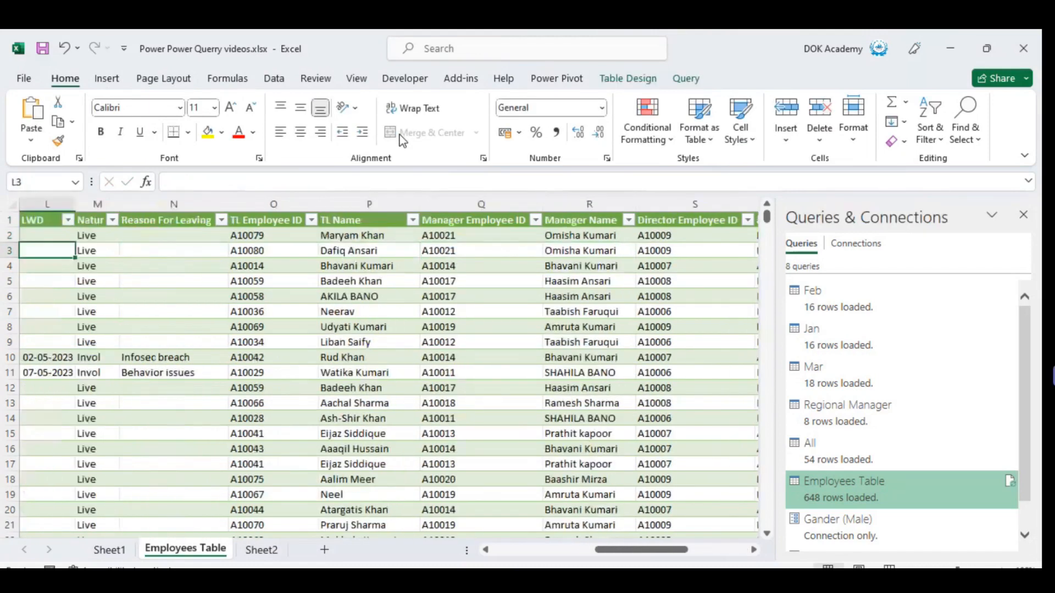
key("Left")
key("Left")
key("Right")
key("Right")
key("Right")
key("Right")
key("Right")
key("Left")
key("Left")
key("Left")
key("Left")
key("Left")
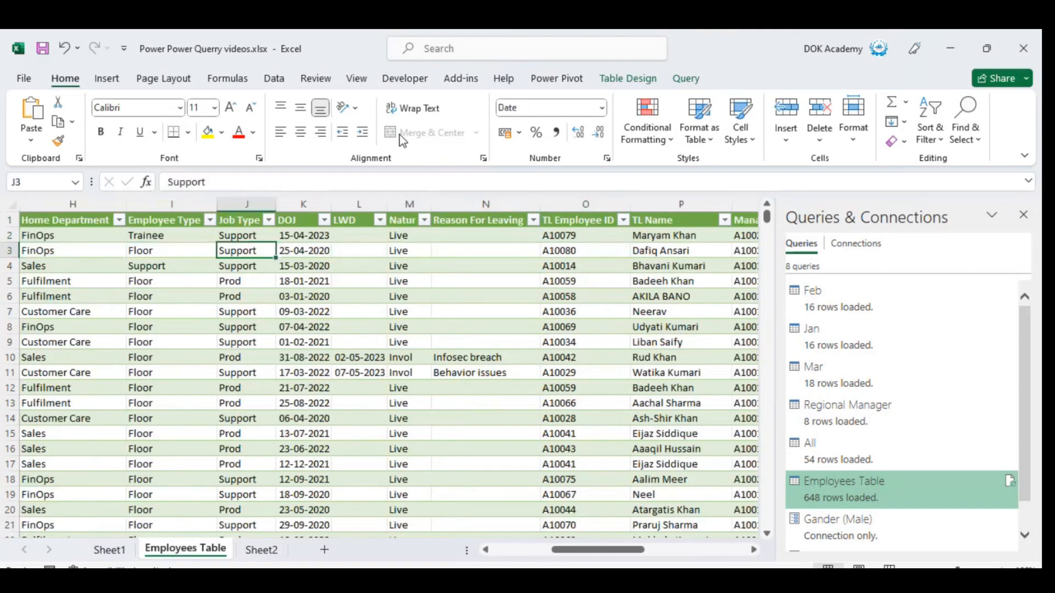
key("Left")
key("Up")
key("Left")
key("Left")
key("Left")
key("Left")
key("Left")
key("Left")
key("Right")
key("Right")
key("Right")
key("Right")
key("Right")
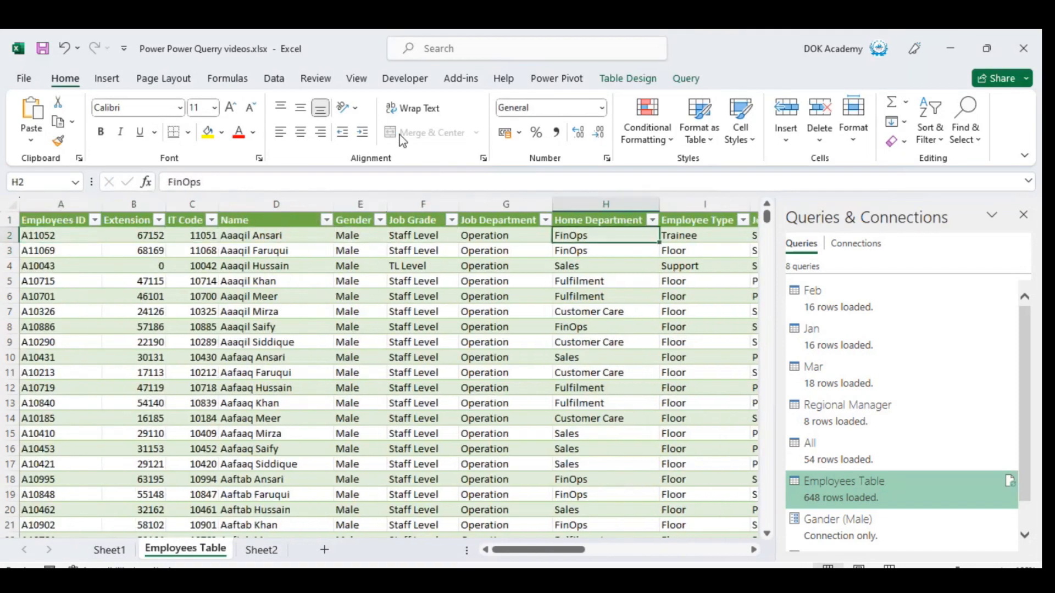
key("Up")
key("ctrl+Right")
key("ctrl+Right")
key("Down")
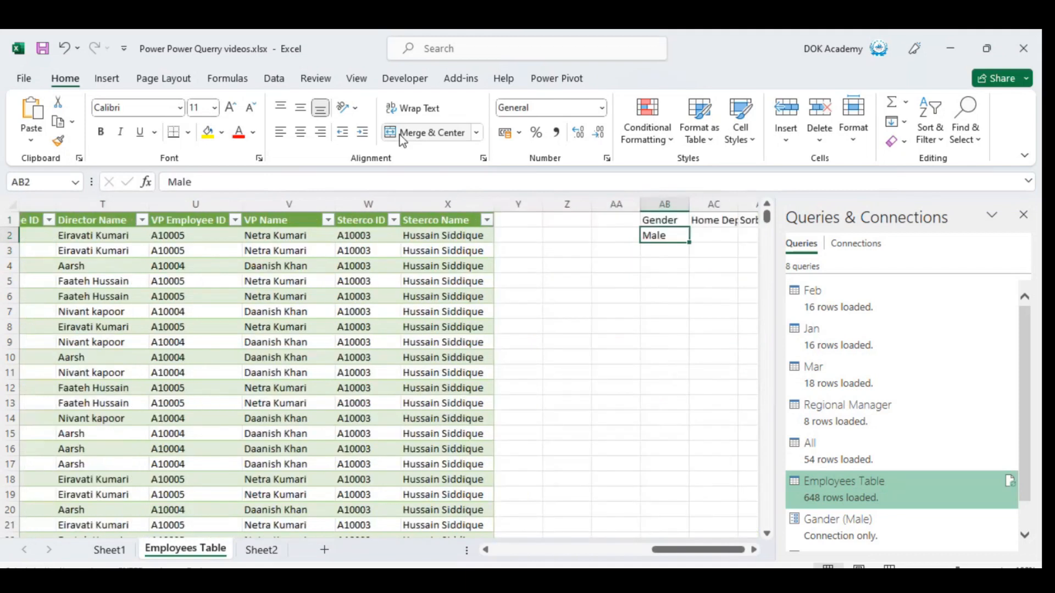
key("Right")
type("FinOps")
key("ctrl+z")
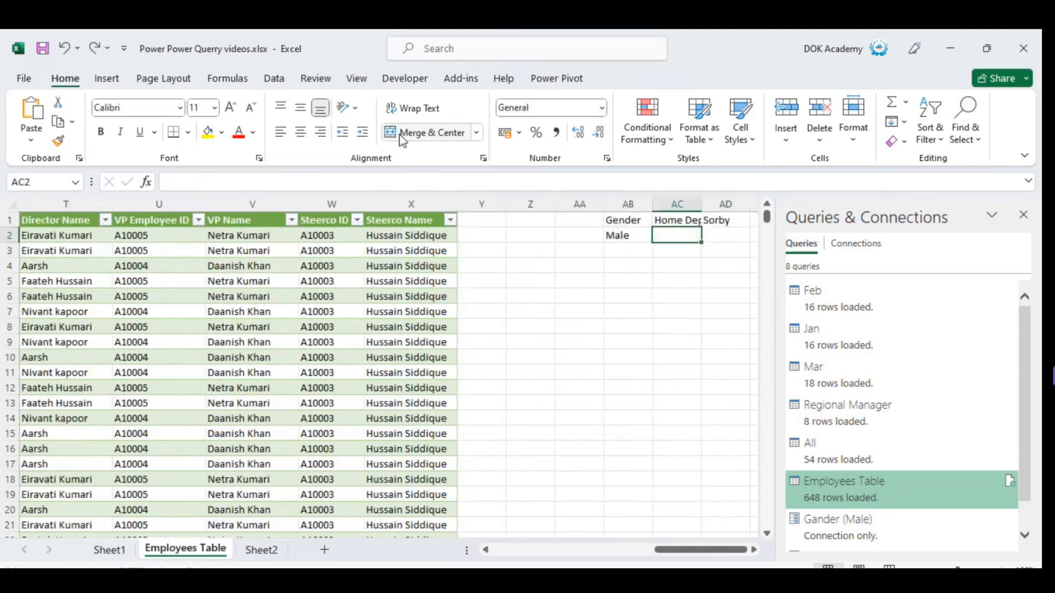
type("FinOps")
Enter DOJ in cell AD2 under the Sorby header.
key("Right")
type("DP")
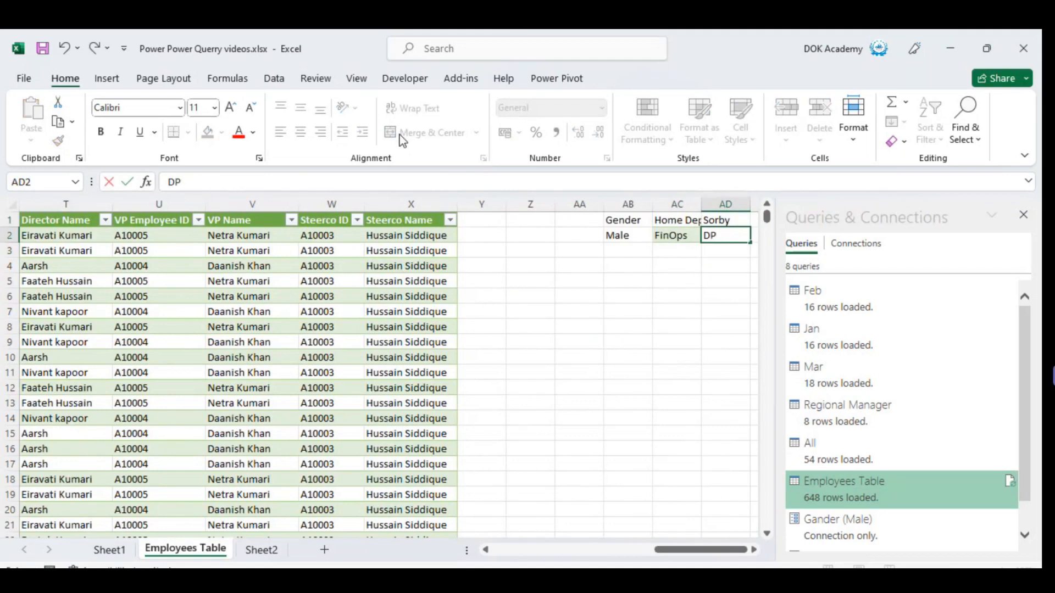
key("BackSpace")
type("OJ")
key("Return")
Convert cells AB1:AB2 into a table that uses Gender as its header.
key("Up")
key("Up")
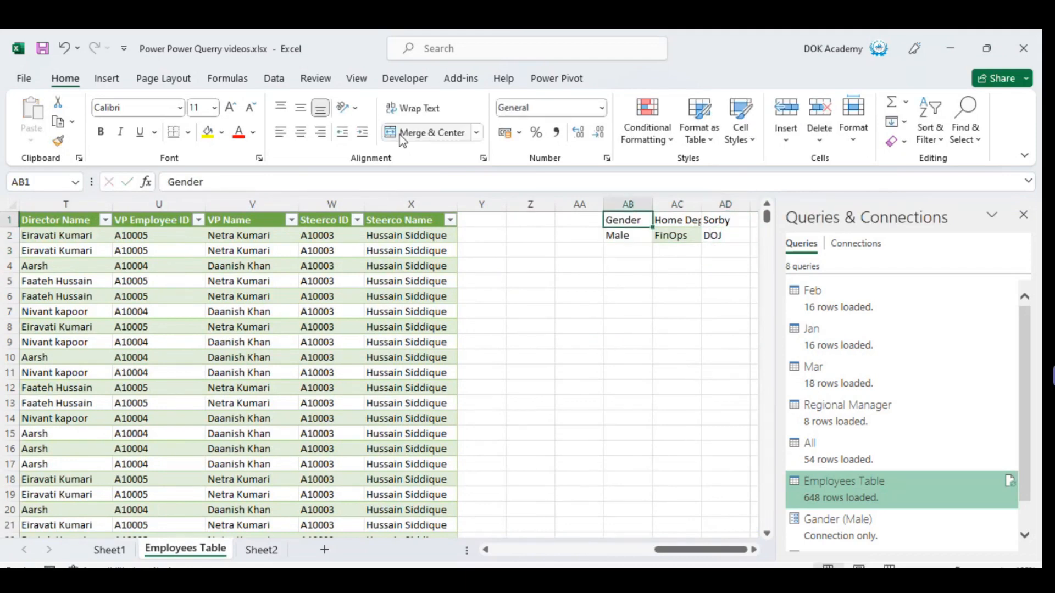
key("shift+Down")
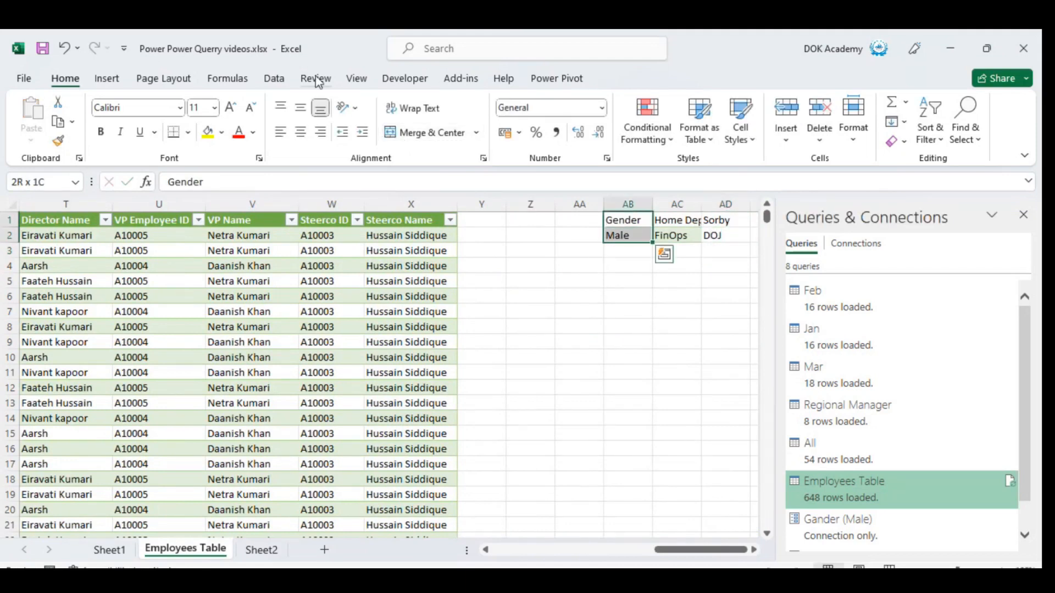
left_click(107, 75)
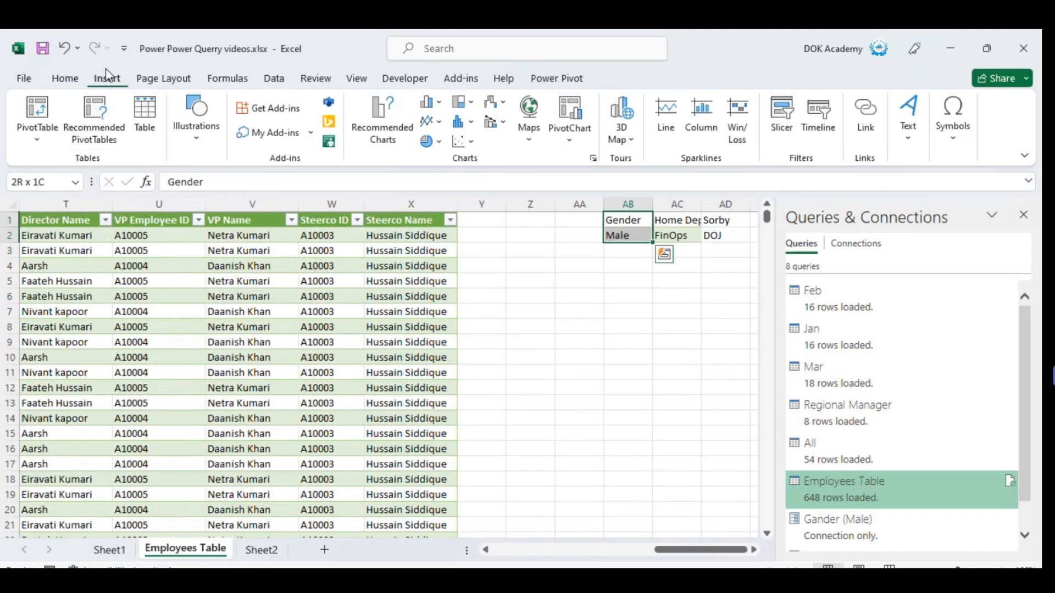
left_click(144, 117)
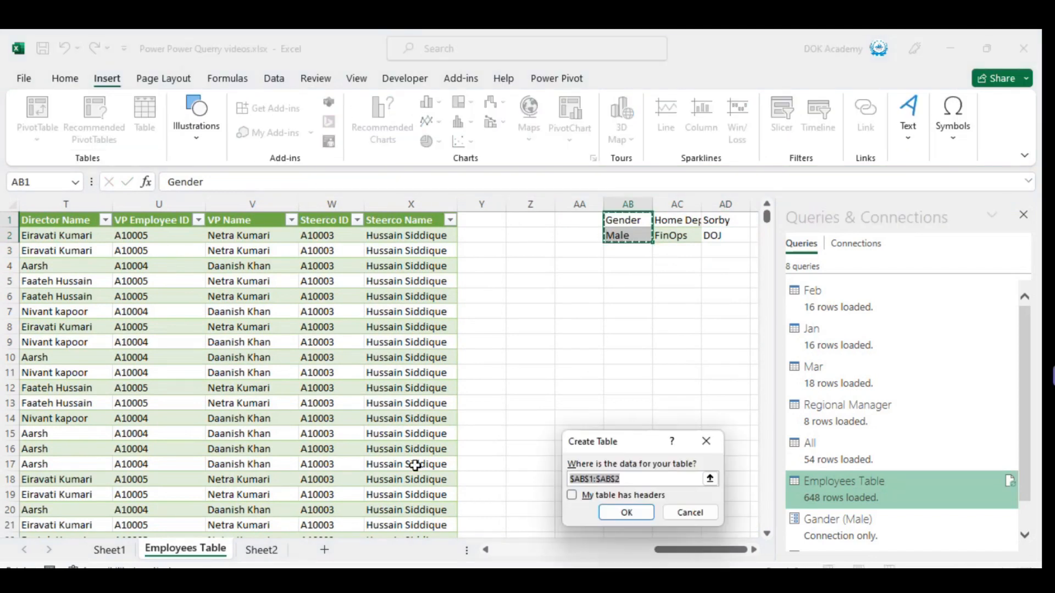
left_click(573, 496)
key("Return")
Convert cells AC1:AC2 into a table that uses Home Department as its header.
key("Right")
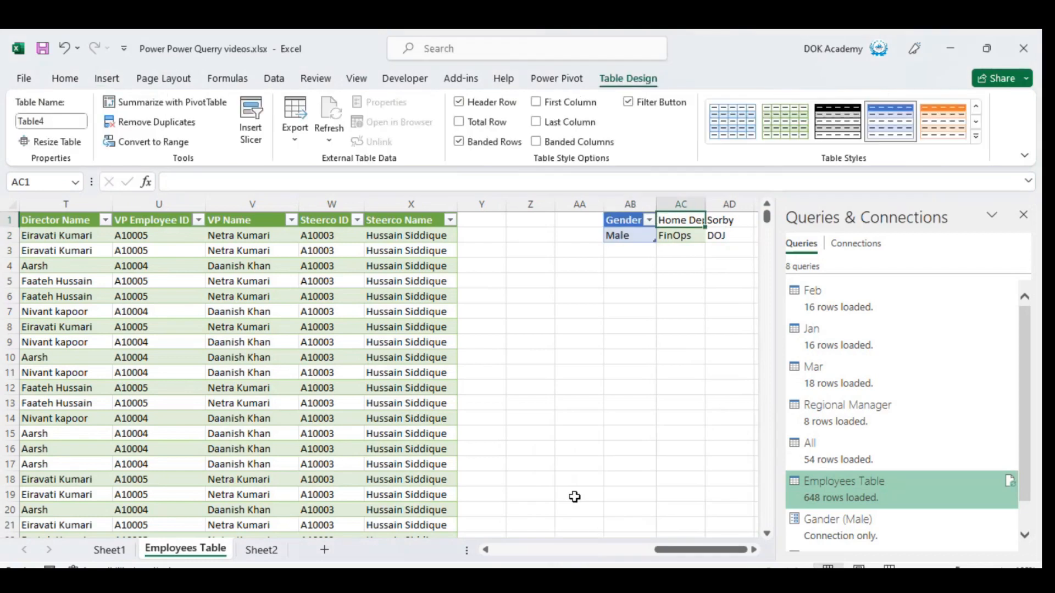
key("shift+Down")
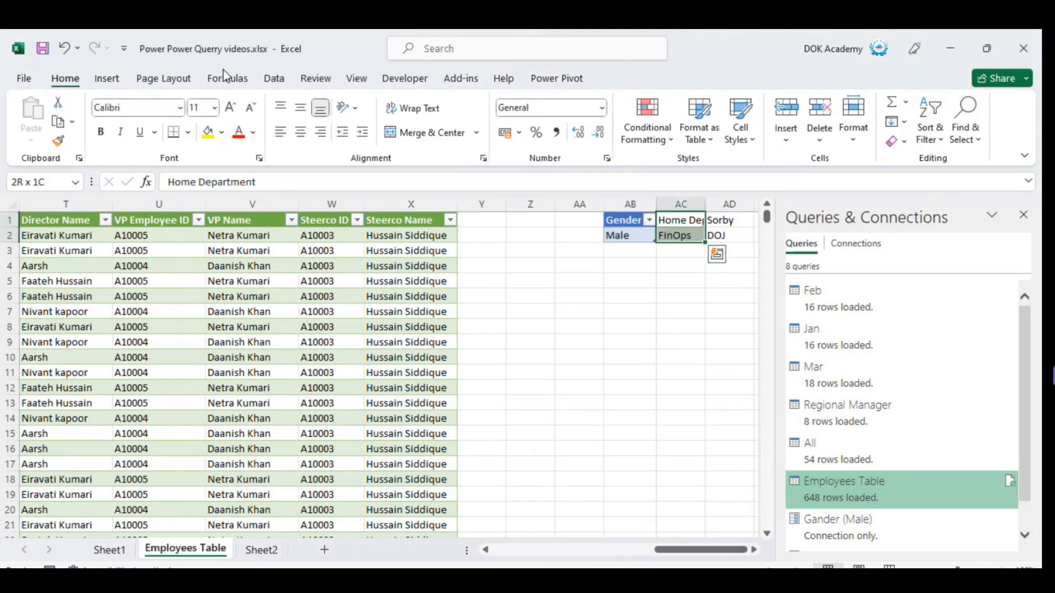
left_click(107, 79)
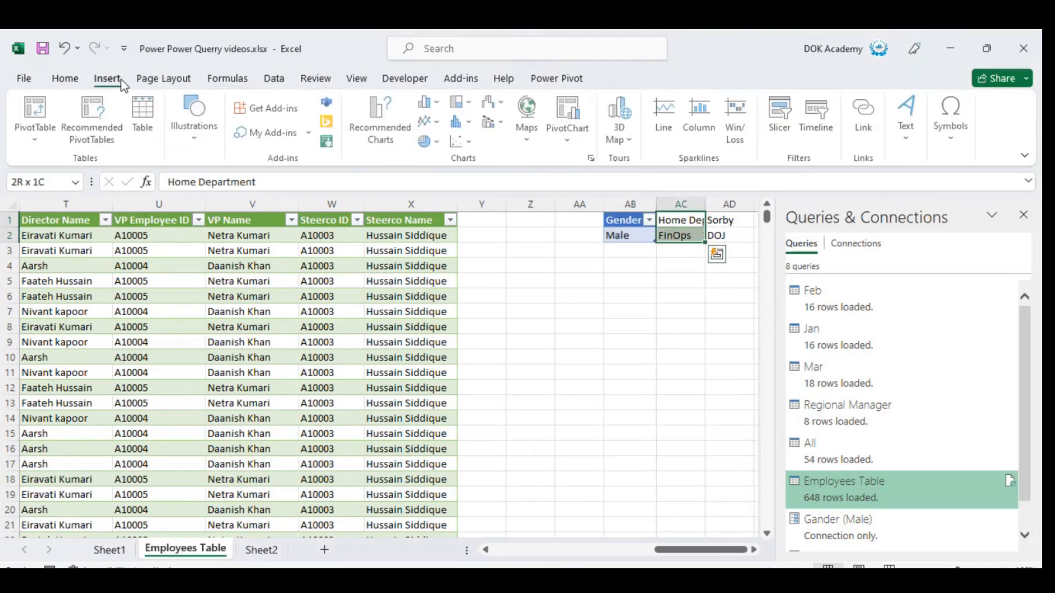
left_click(149, 122)
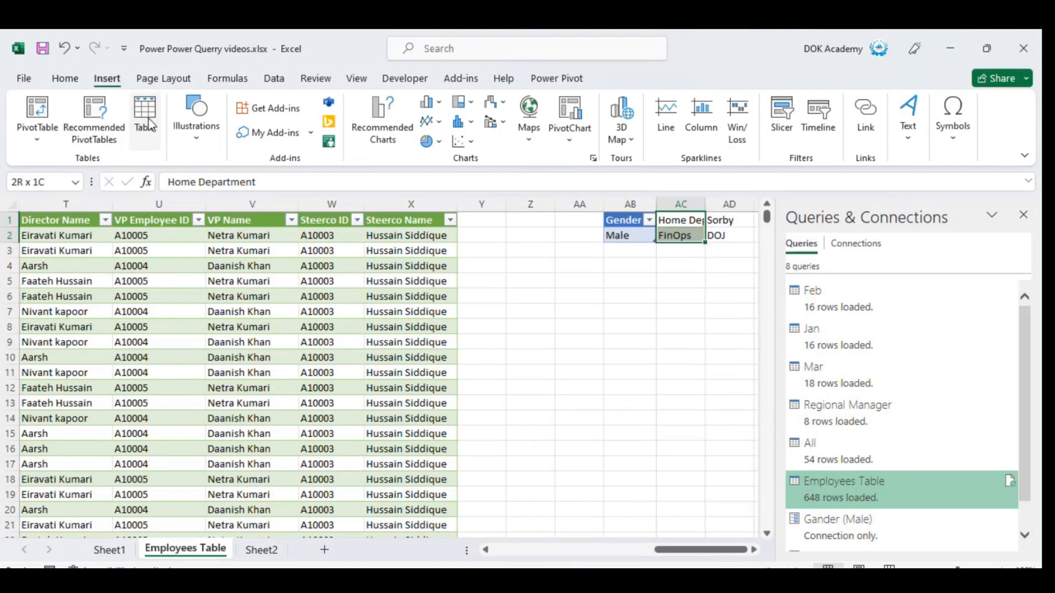
key("Return")
Try to convert cells AD1:AD2 into a table without marking the header row, and undo the conversion.
key("Right")
key("Right")
key("Left")
key("shift+Down")
left_click(108, 79)
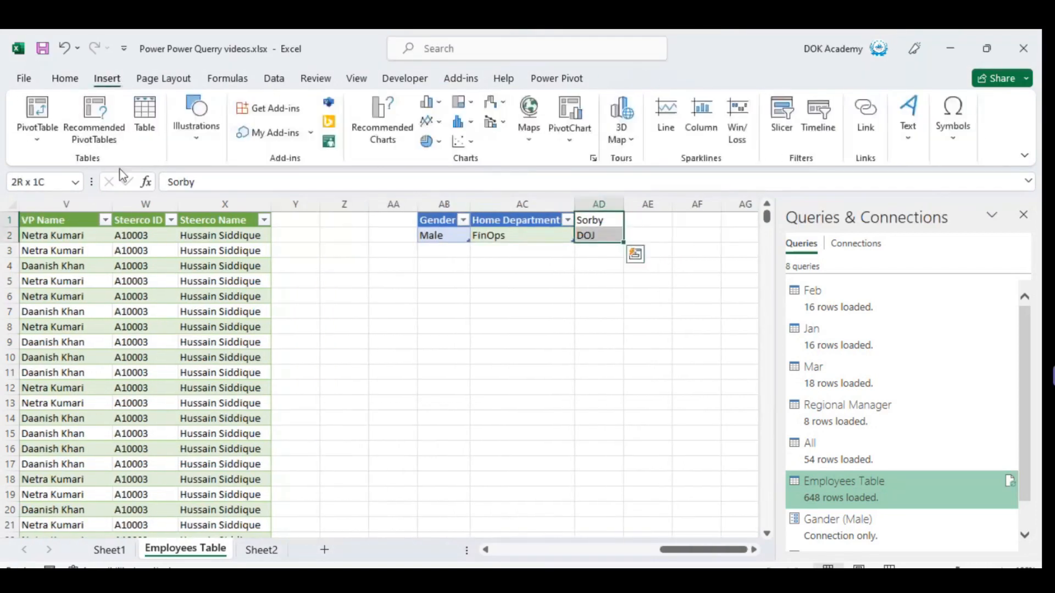
left_click(135, 132)
key("Return")
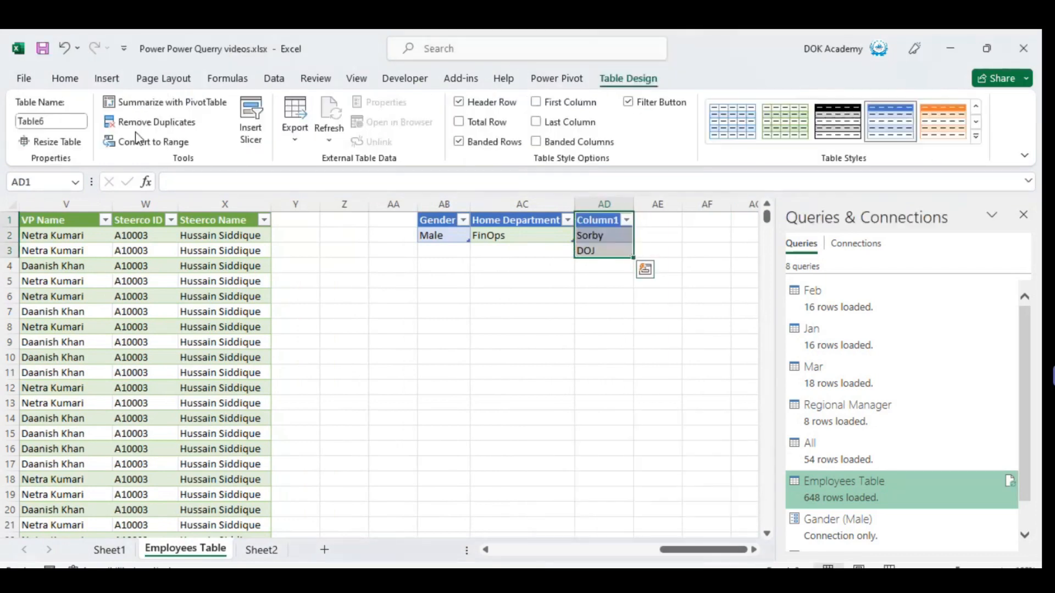
key("ctrl+z")
Convert cells AD1:AD2 into a table that has headers, with Sorby as the header.
left_click(108, 79)
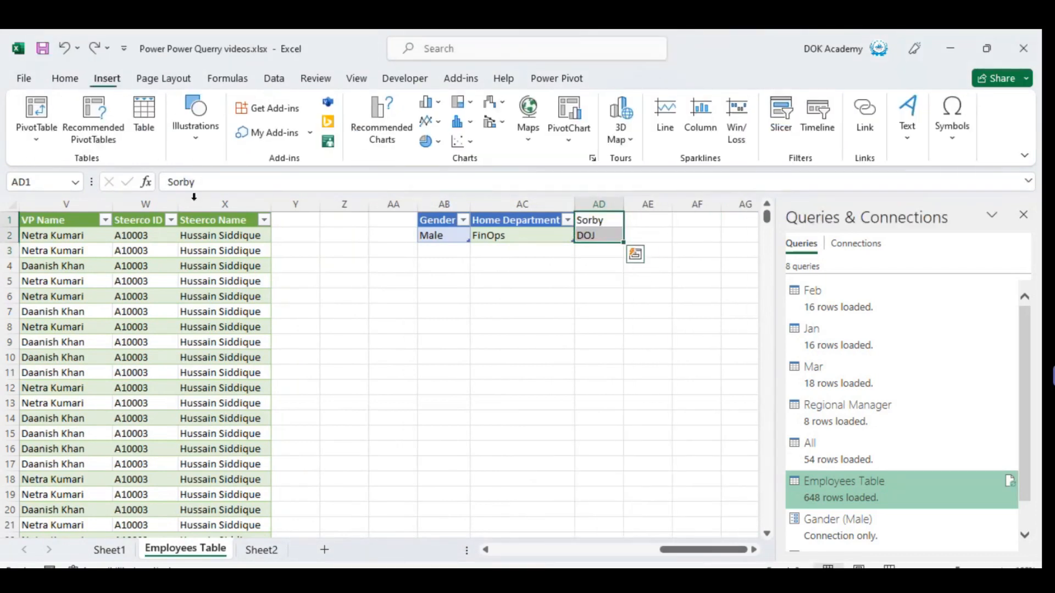
left_click(139, 129)
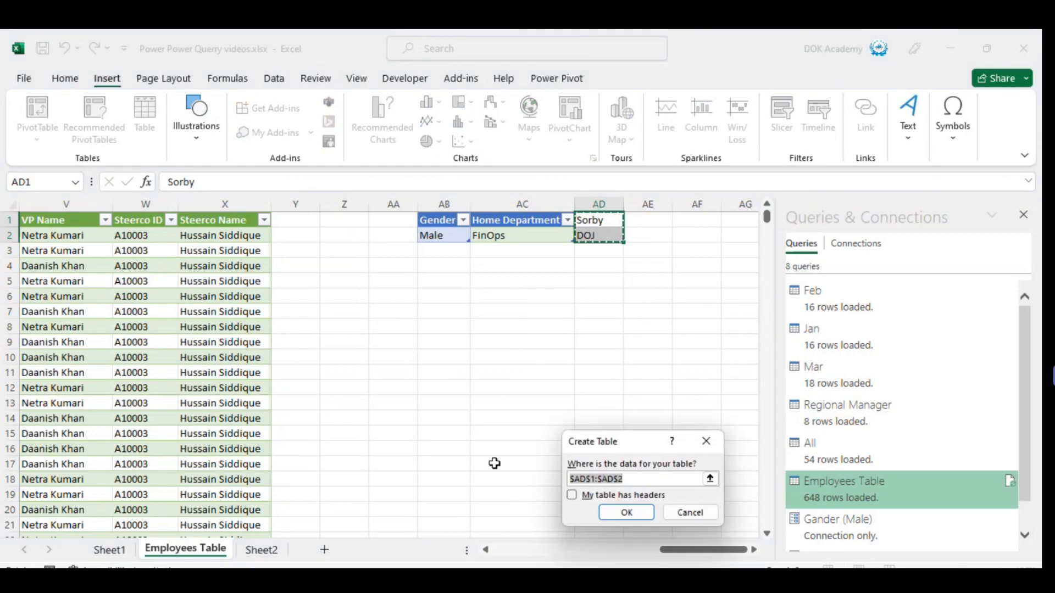
left_click(582, 496)
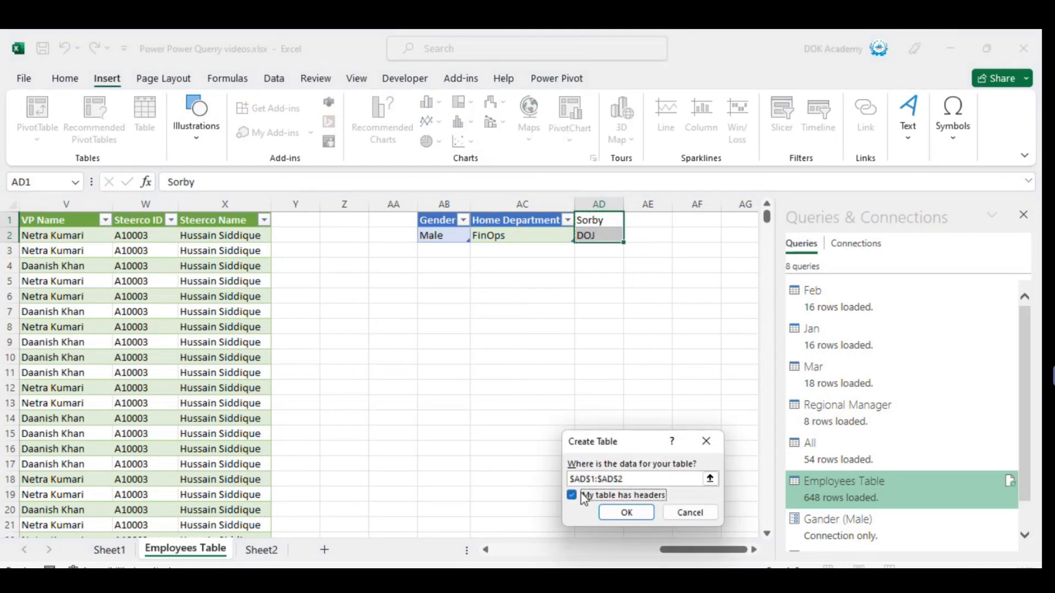
key("Return")
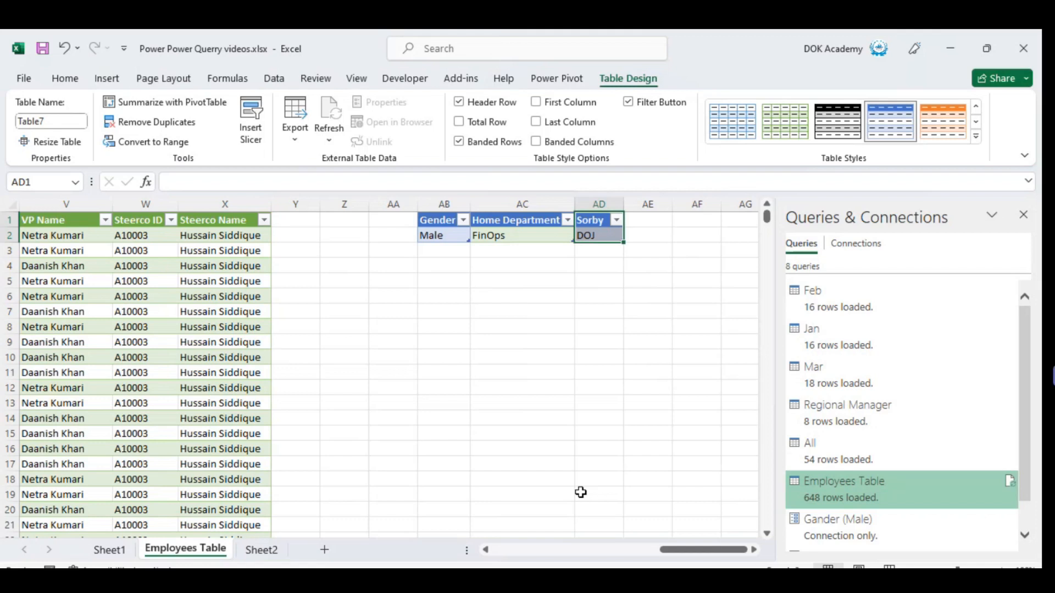
Open the Sorby table as a query in Power Query Editor, and close the editor discarding the changes.
left_click(276, 78)
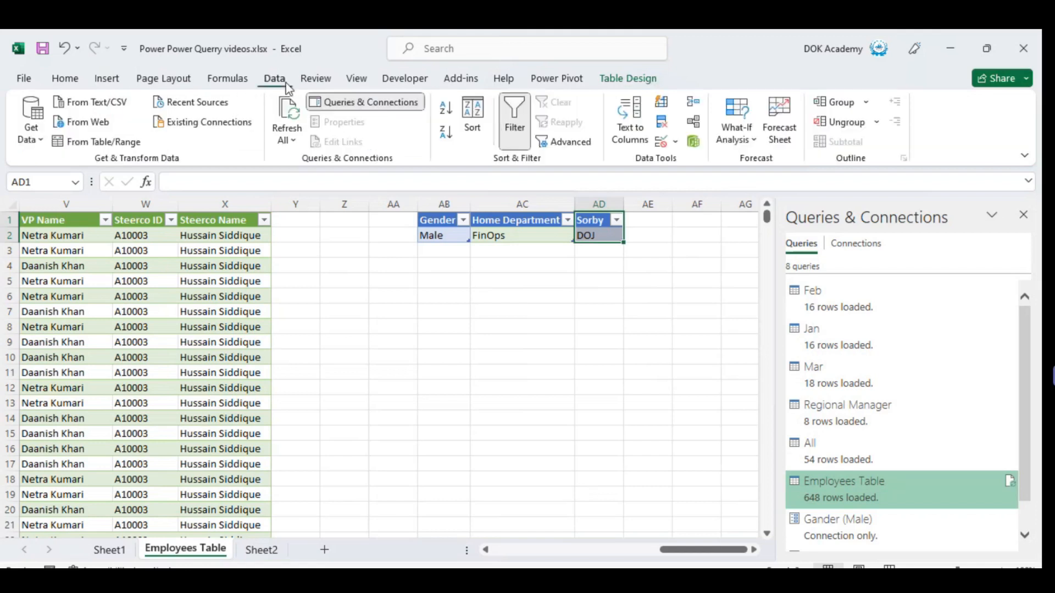
left_click(100, 142)
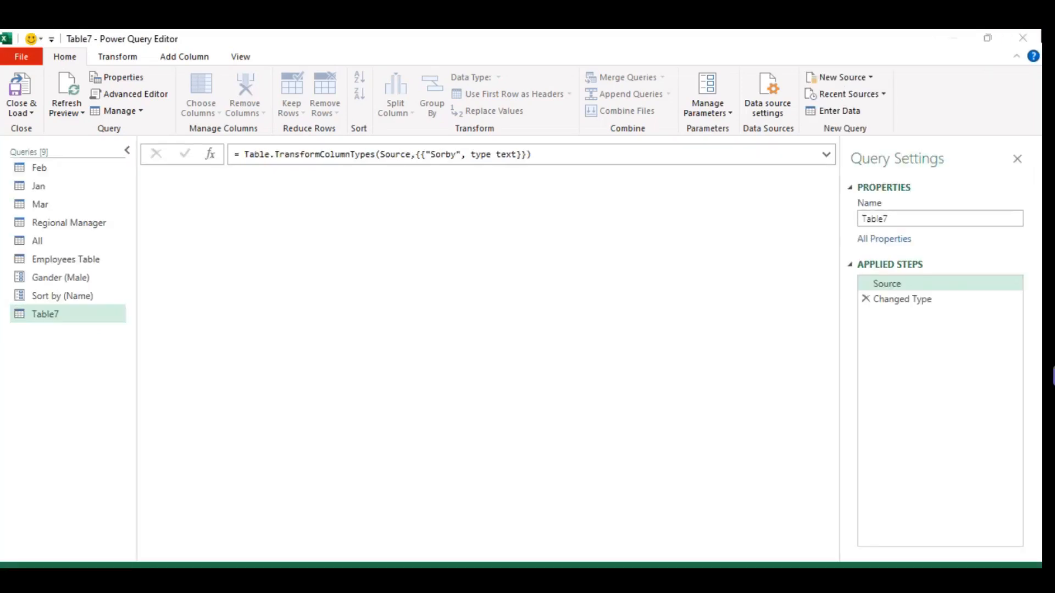
left_click(1035, 38)
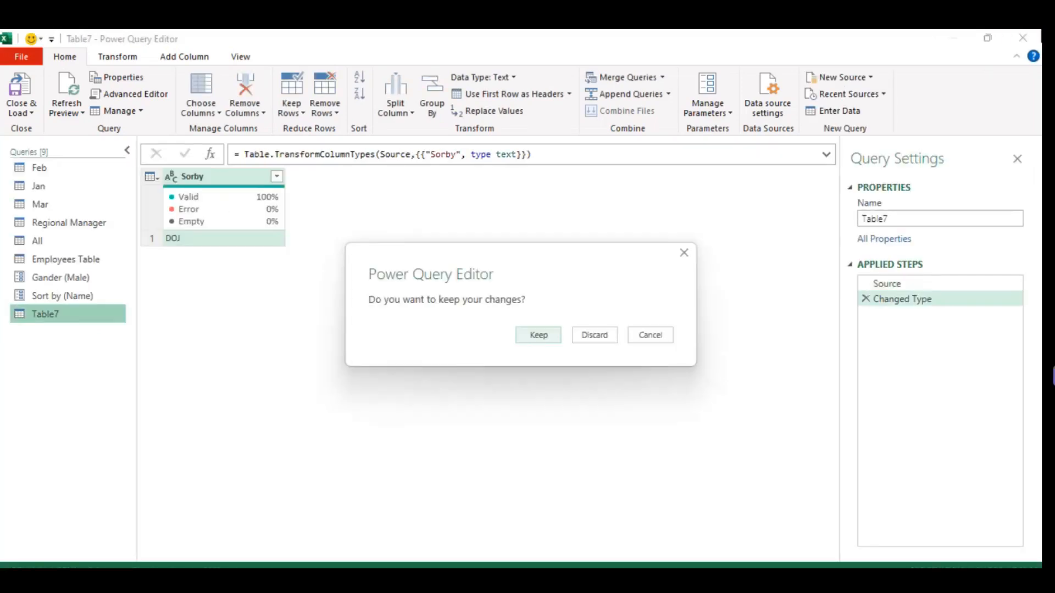
left_click(594, 336)
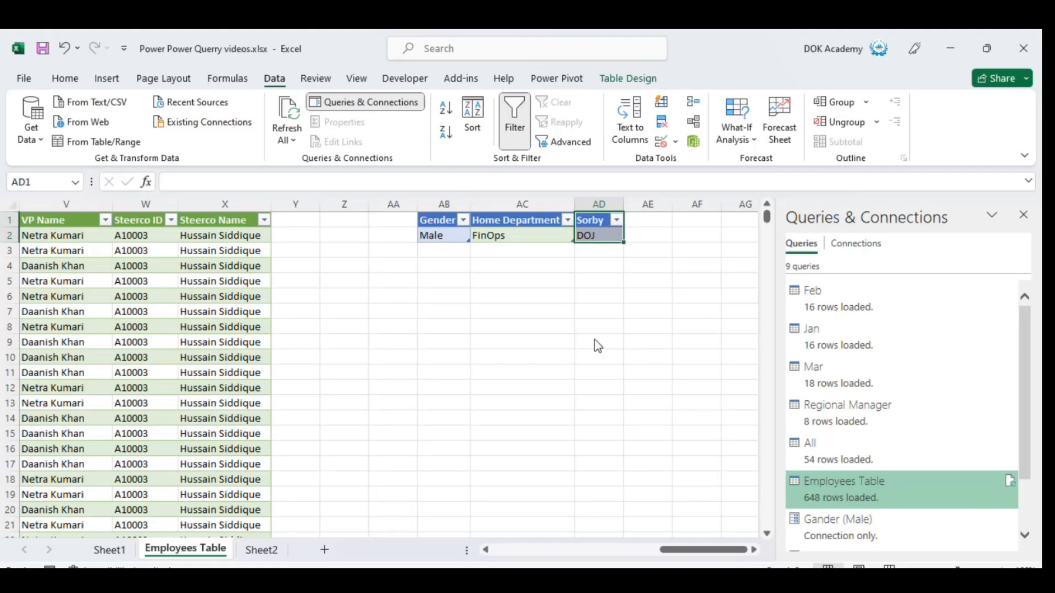
Rename the table in AB1:AB2 as Gender.
left_click_drag(450, 221, 456, 234)
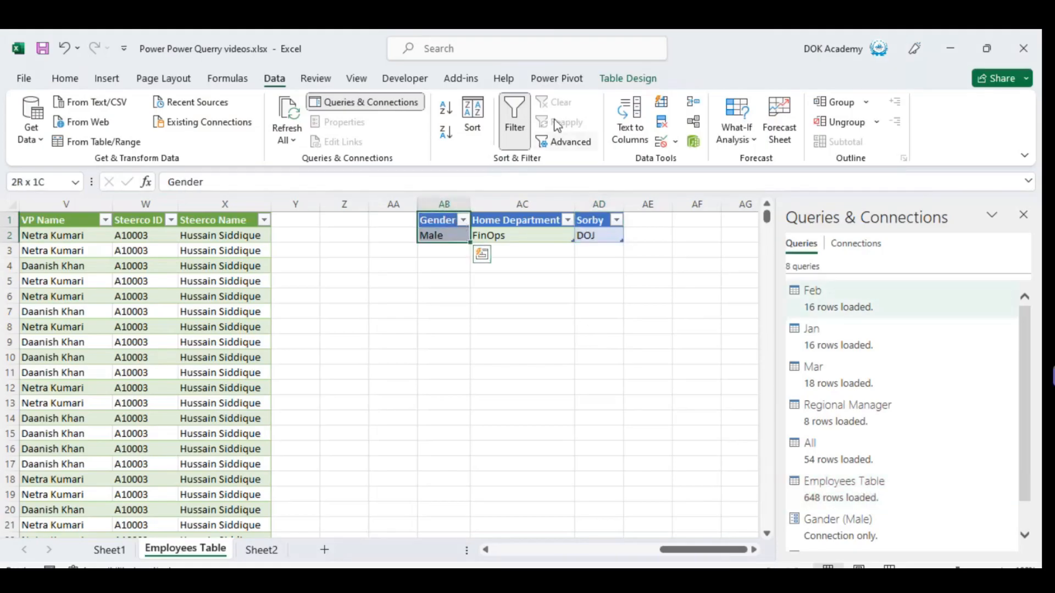
left_click(628, 80)
left_click(59, 121)
type("Gender")
key("Tab")
key("Tab")
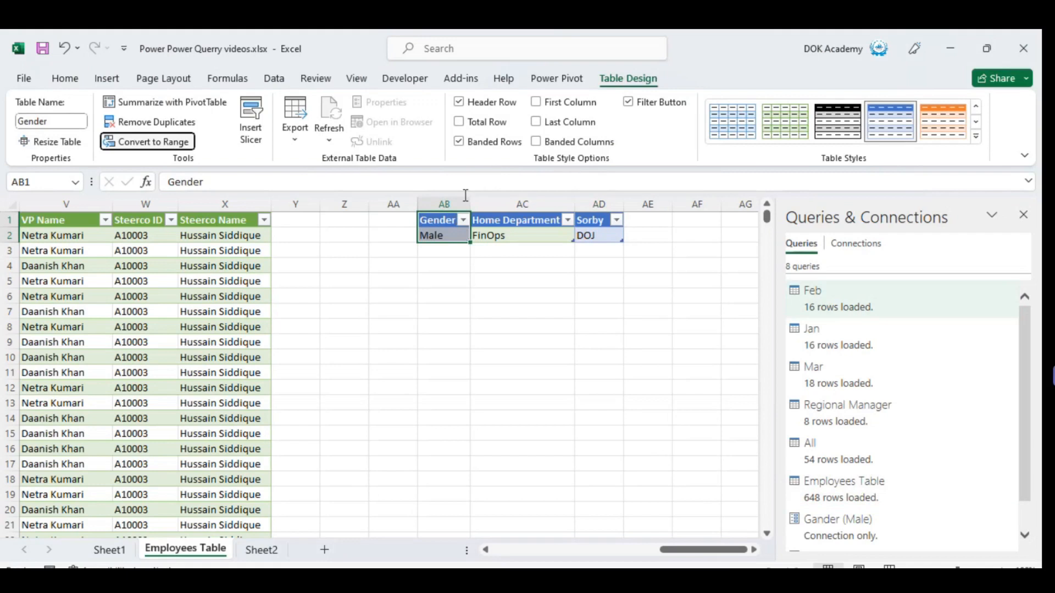
Try to rename the table in AC1:AC2 as "Home Department" with a space in the name.
left_click(519, 220)
left_click(66, 119)
key("BackSpace")
key("BackSpace")
key("BackSpace")
key("BackSpace")
type("Home Department")
key("Return")
Rename the table in AC1:AC2 as Home_Department.
key("Return")
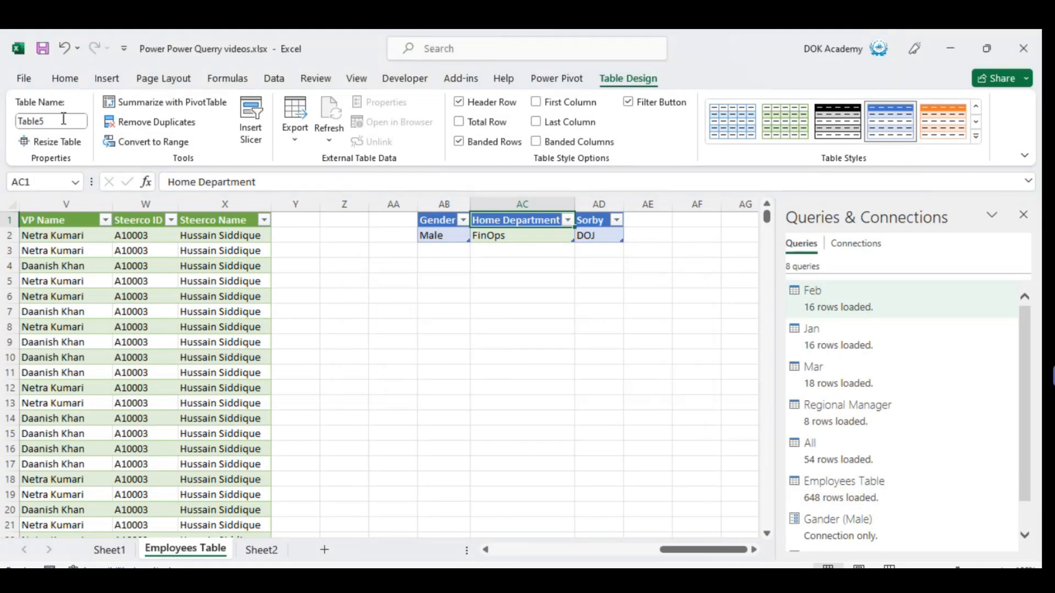
key("BackSpace")
type("Home")
type("_Department")
key("Return")
Rename the table in AD1:AD2 as Sortby.
left_click(614, 237)
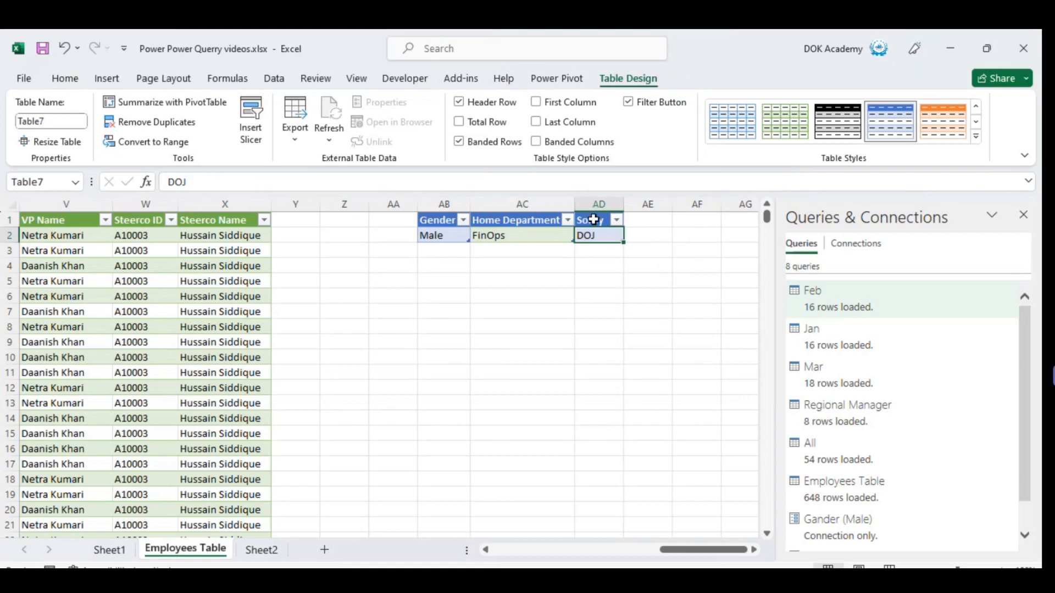
left_click(593, 219)
left_click(61, 120)
type("T")
type("ortby")
key("Return")
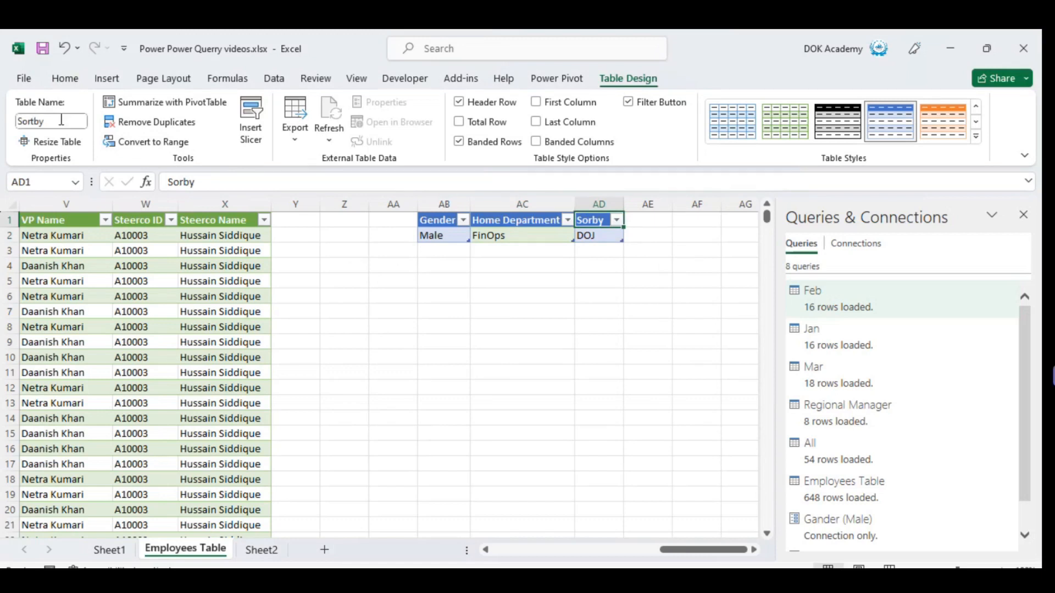
Load the Gender table into Power Query Editor as a query and turn off the column quality display.
key("ctrl+Left")
key("shift+Down")
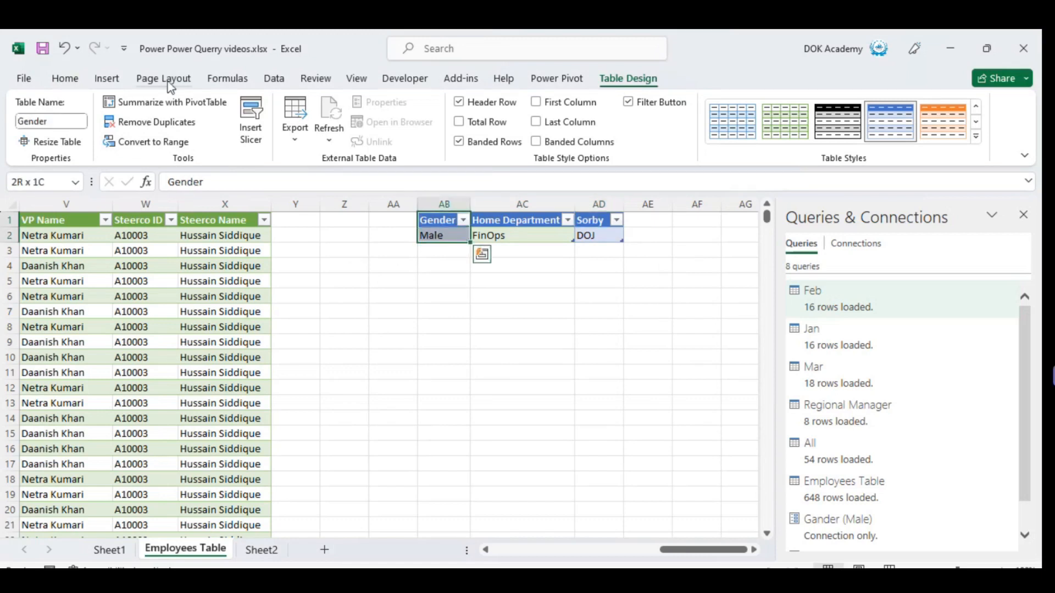
left_click(274, 80)
left_click(74, 144)
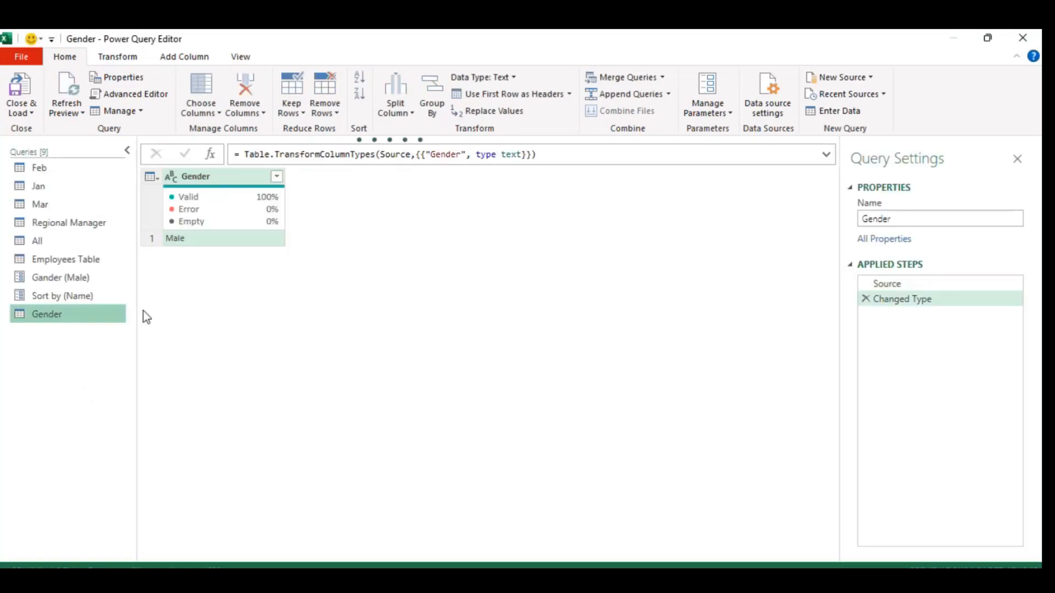
left_click(240, 57)
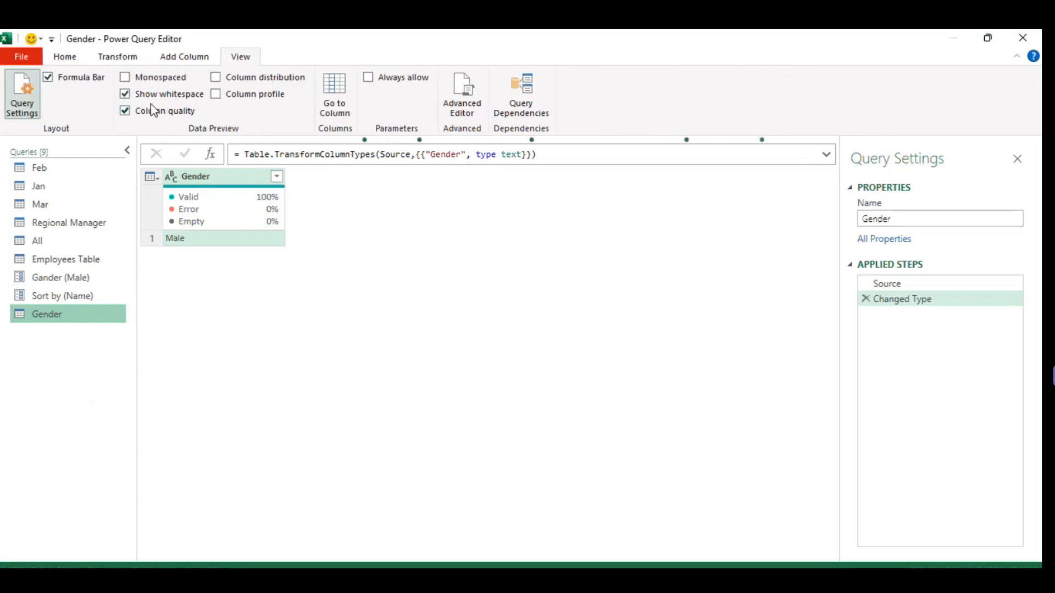
left_click(125, 111)
Drill down into the Male value of the Gender query so the query returns a single text value.
left_click(225, 196)
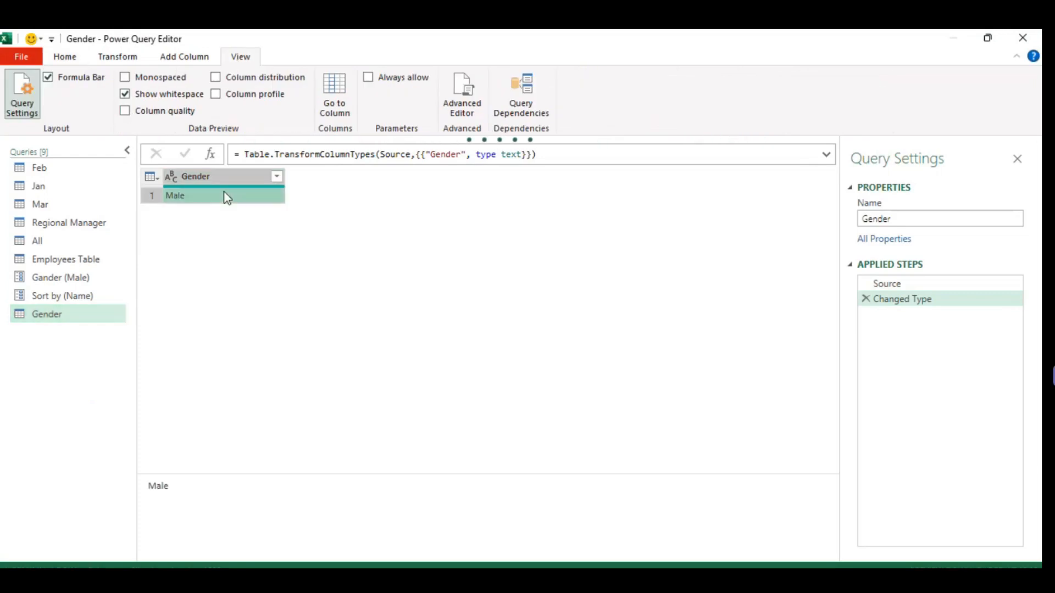
right_click(201, 196)
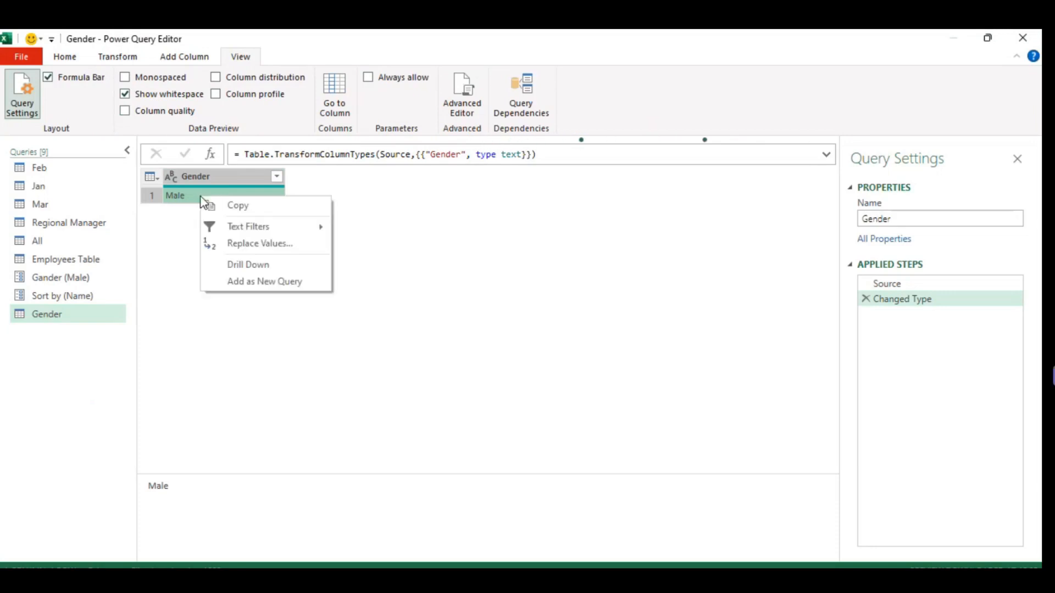
left_click(183, 199)
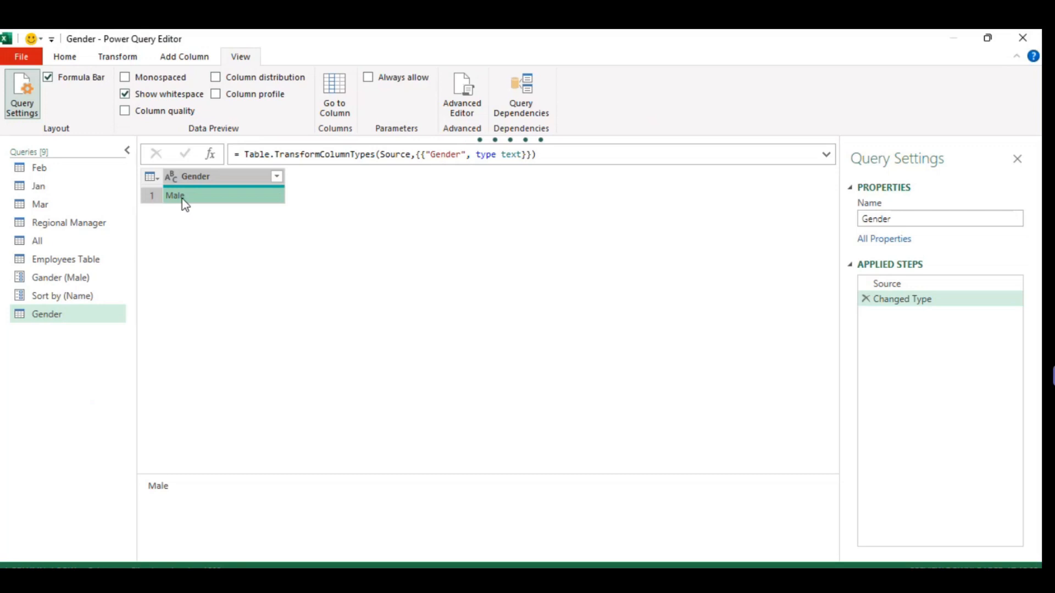
right_click(183, 199)
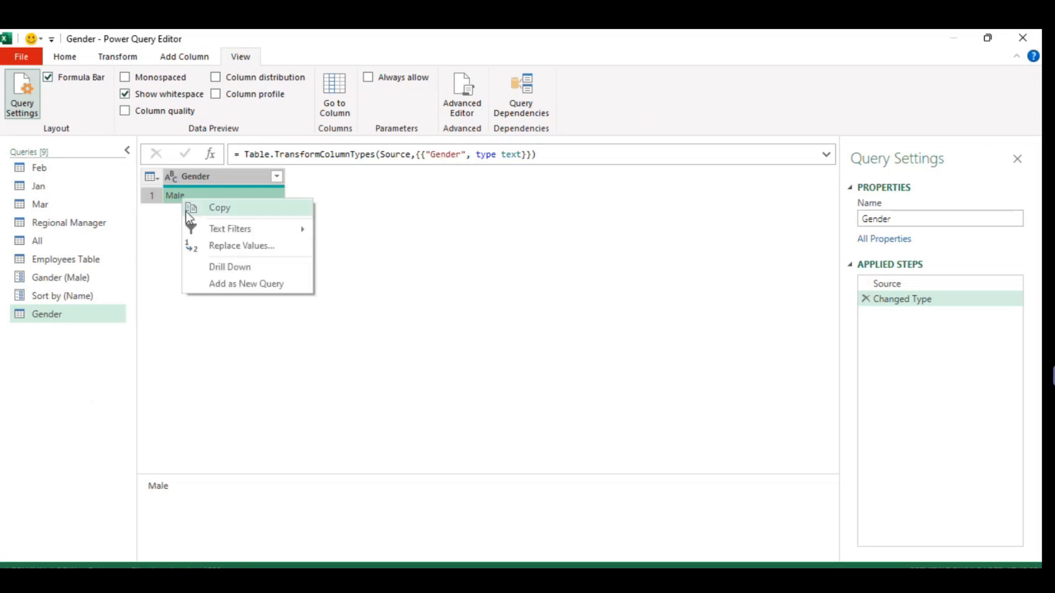
left_click(176, 203)
right_click(176, 203)
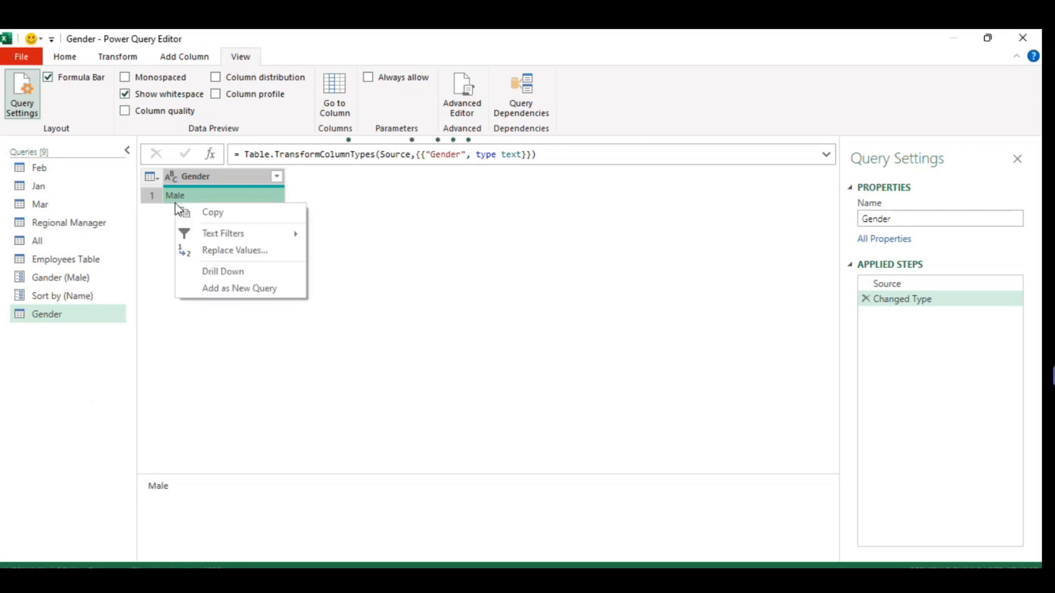
left_click(225, 277)
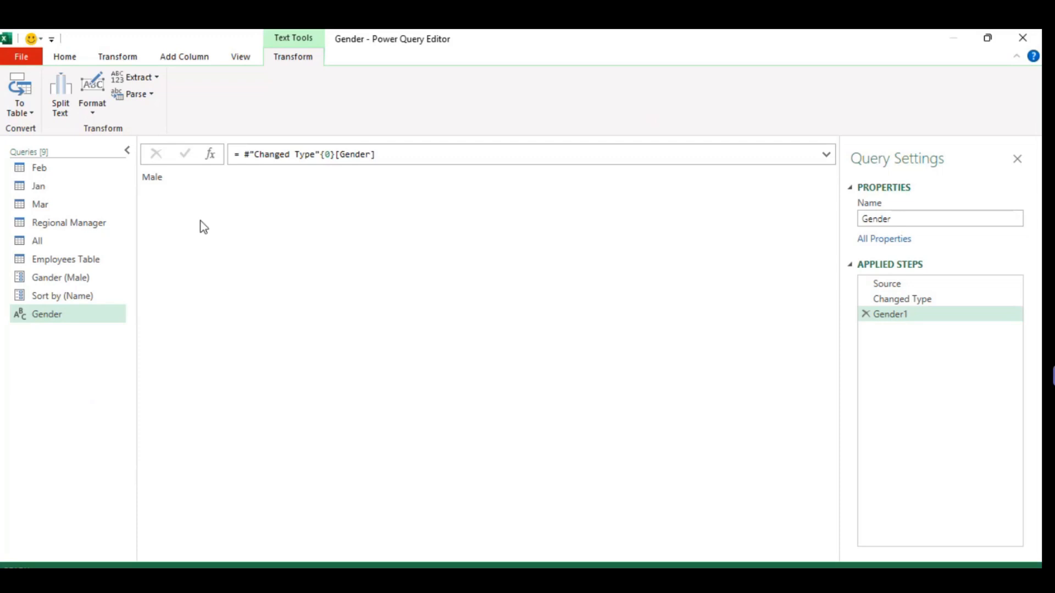
left_click(175, 192)
left_click(67, 57)
left_click(846, 78)
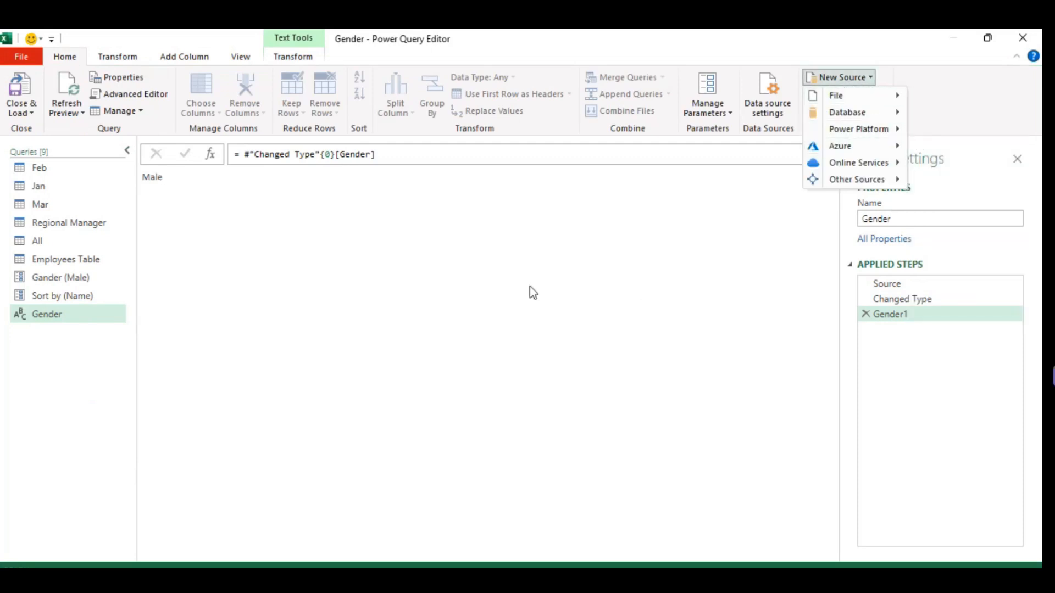
mouse_move(873, 180)
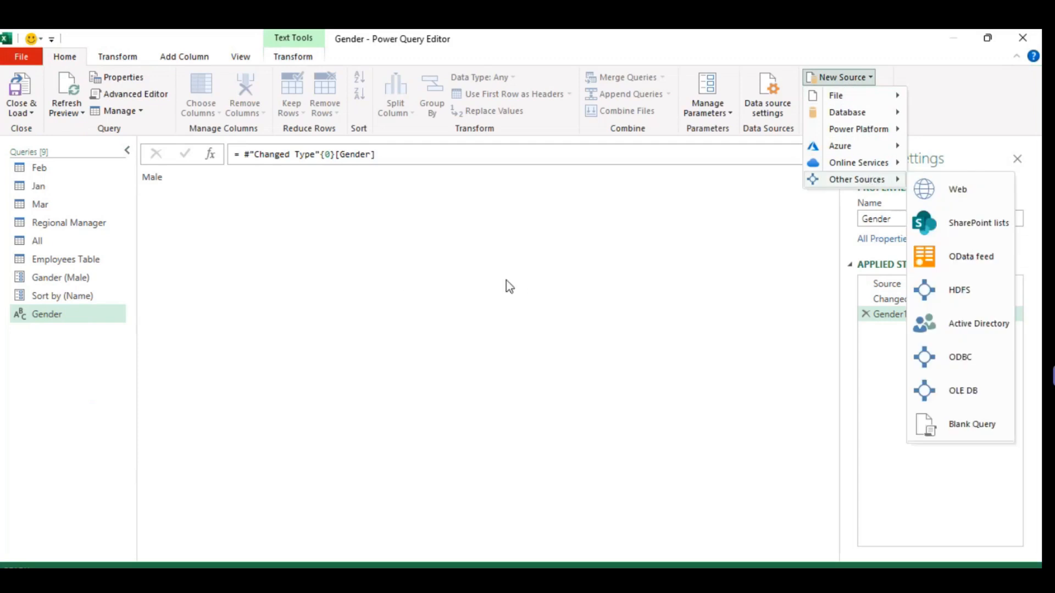
left_click(403, 294)
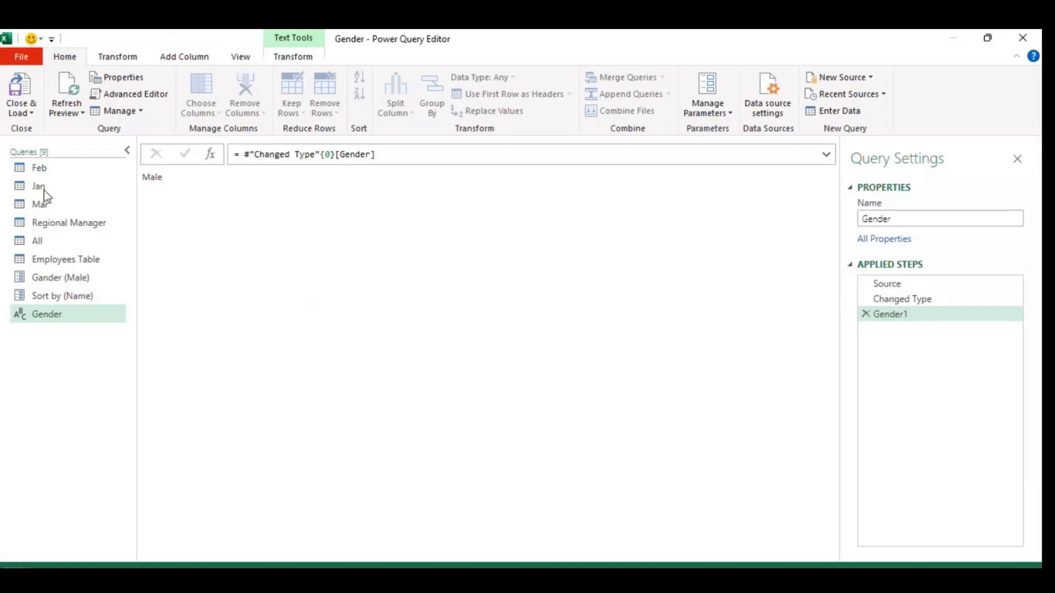
Close the editor and load the Gender query as a connection only.
left_click(22, 117)
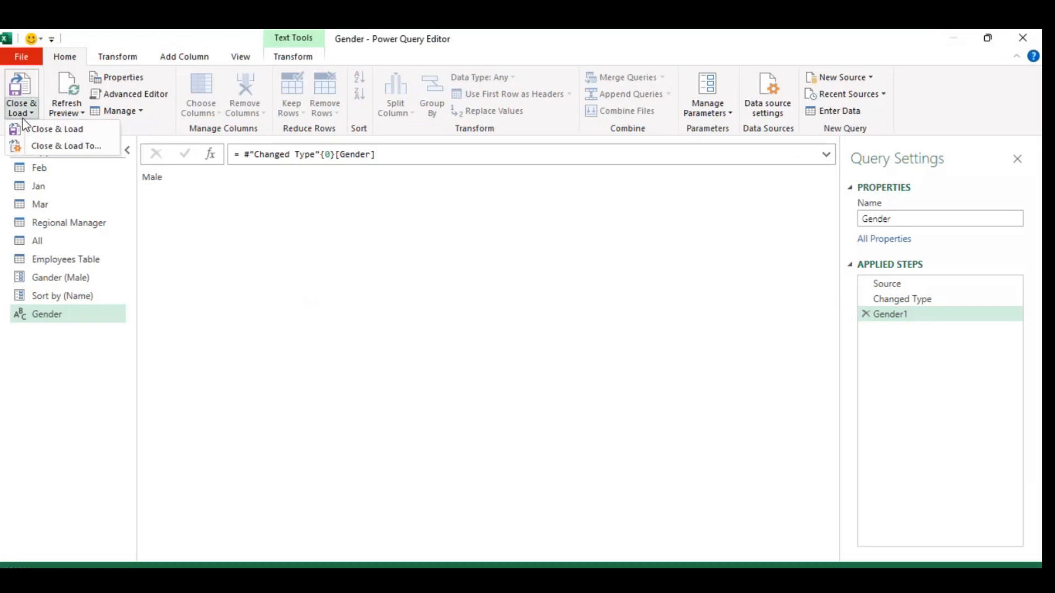
left_click(82, 147)
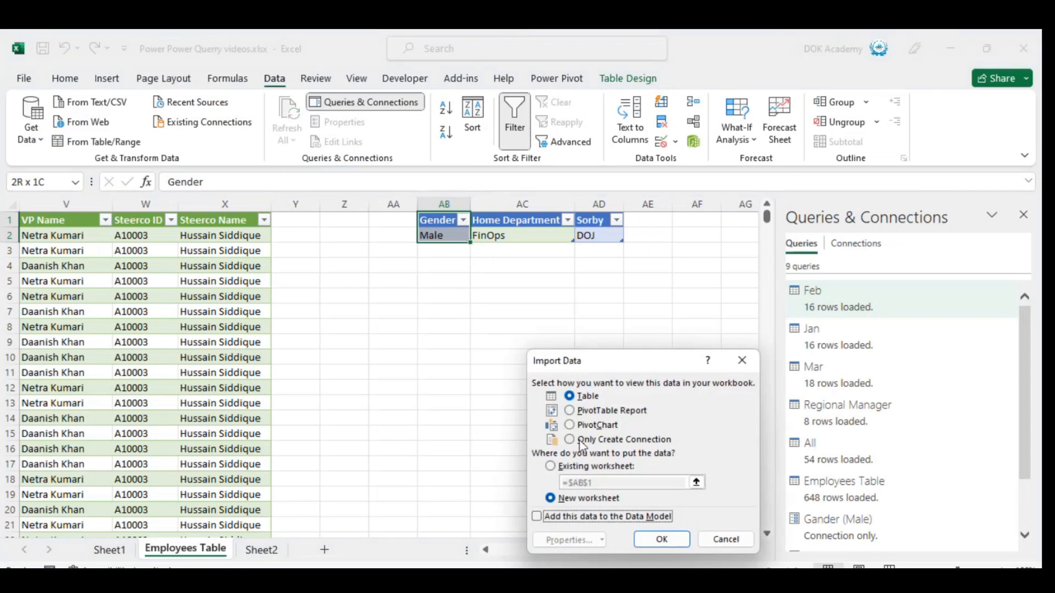
left_click(583, 440)
left_click(664, 543)
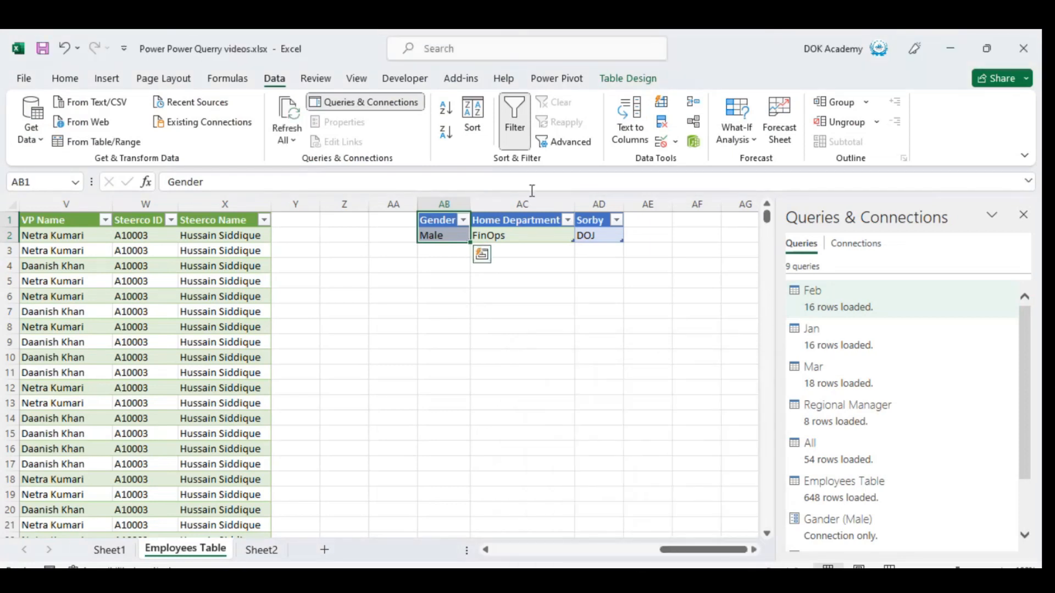
Load the Home_Department table into Power Query Editor as a query and drill down into its FinOps value.
left_click(512, 212)
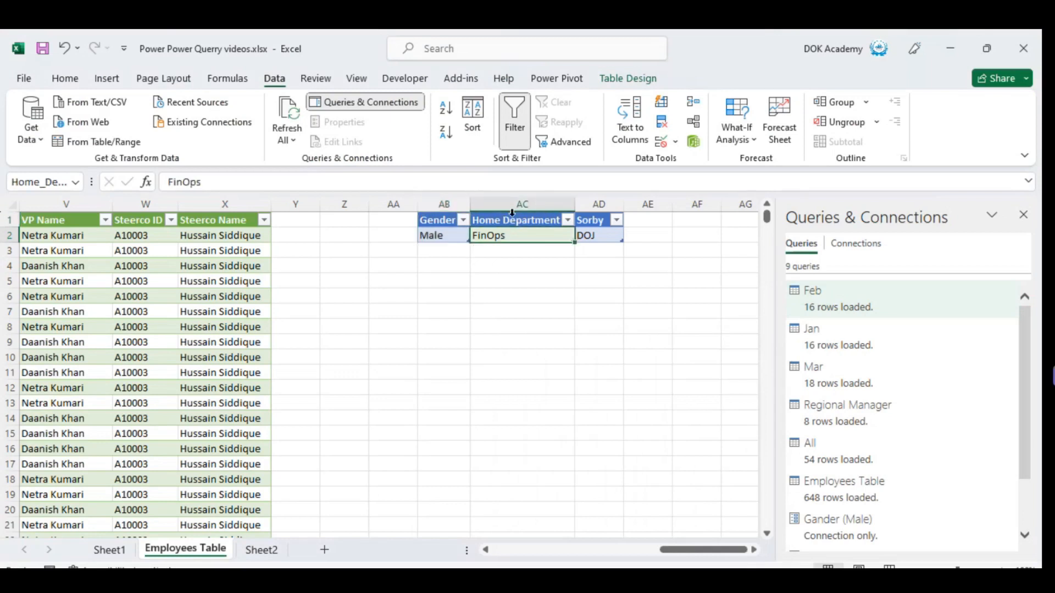
key("shift+Right")
key("shift+Up")
key("Left")
key("Right")
left_click(512, 212)
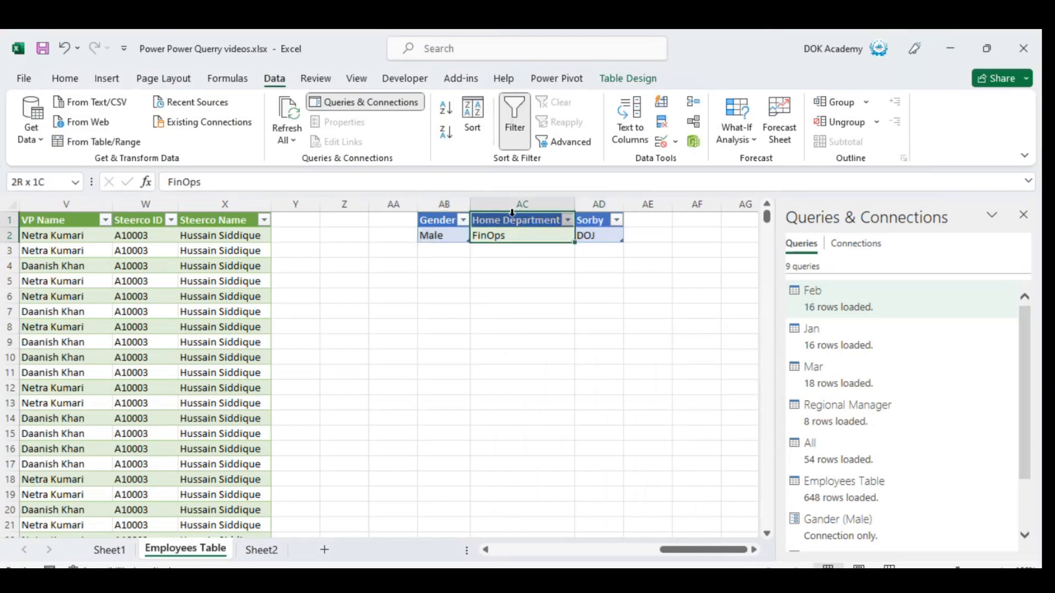
left_click(101, 143)
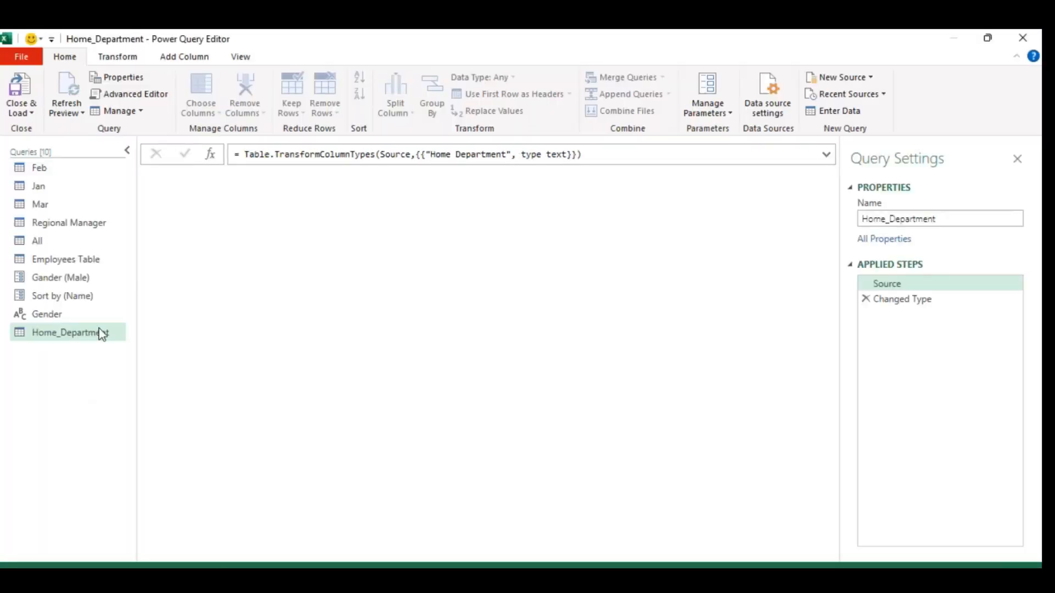
right_click(210, 193)
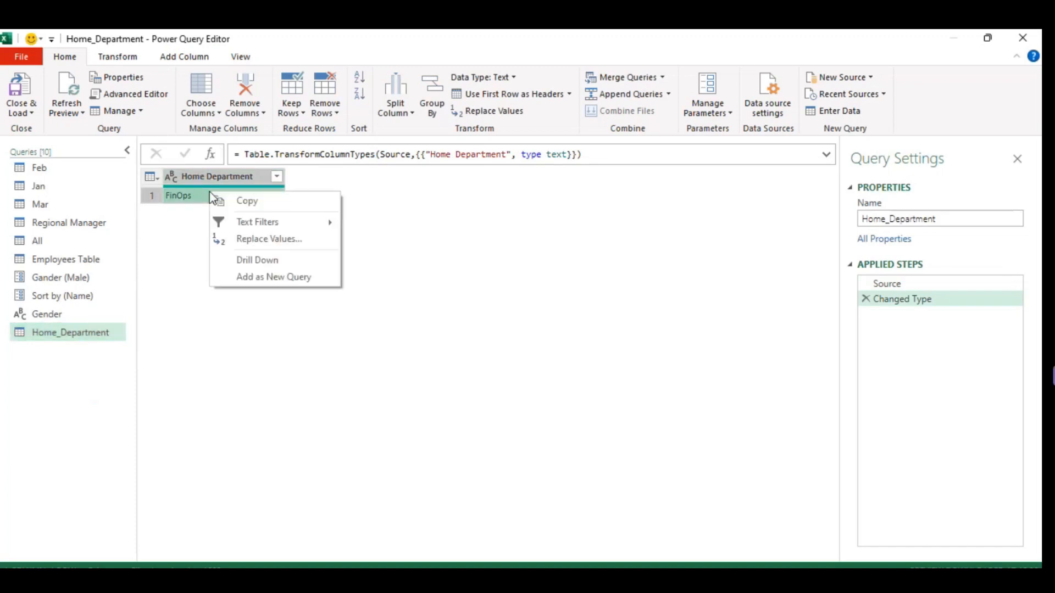
left_click(260, 260)
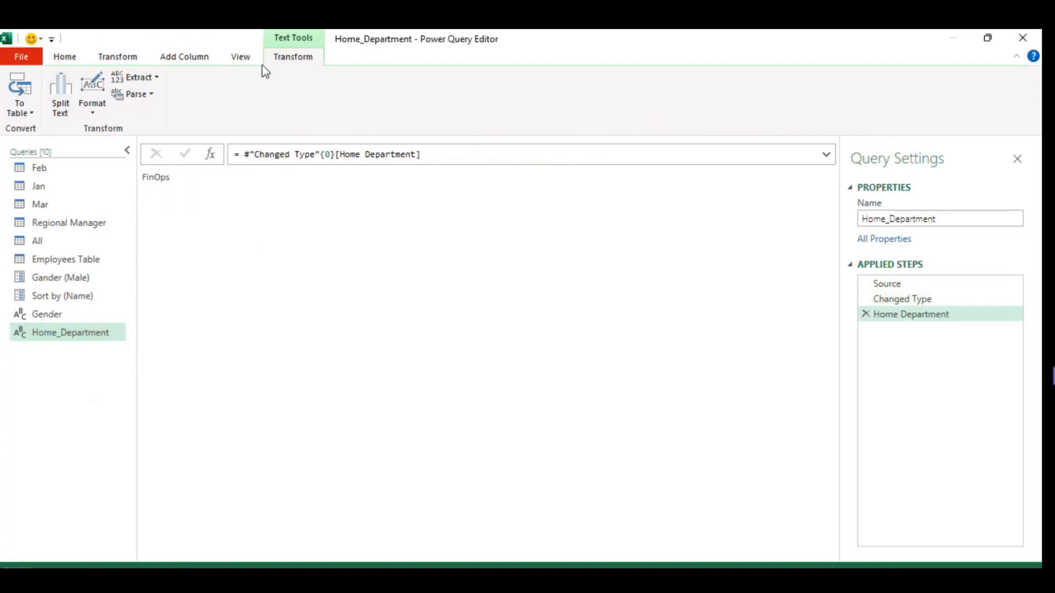
Close the editor and load the Home_Department query as a connection only.
left_click(63, 58)
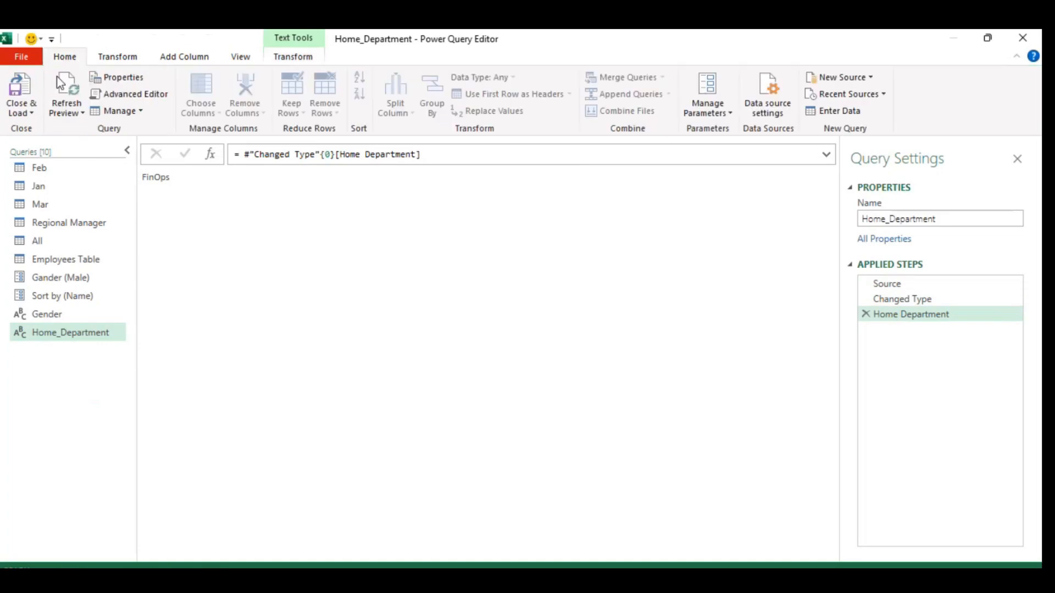
left_click(21, 110)
left_click(64, 146)
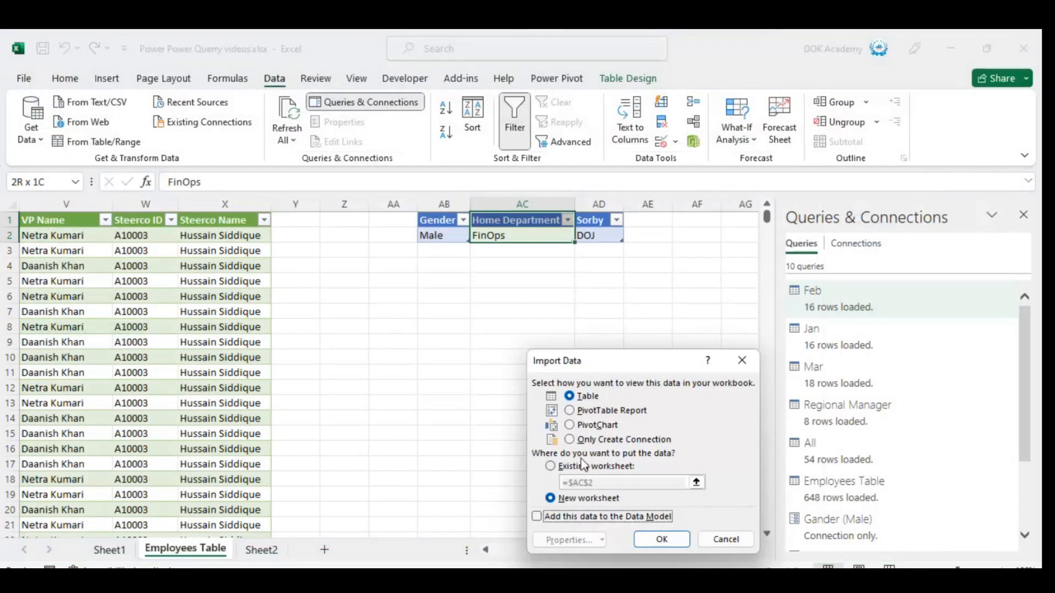
left_click(578, 439)
left_click(655, 541)
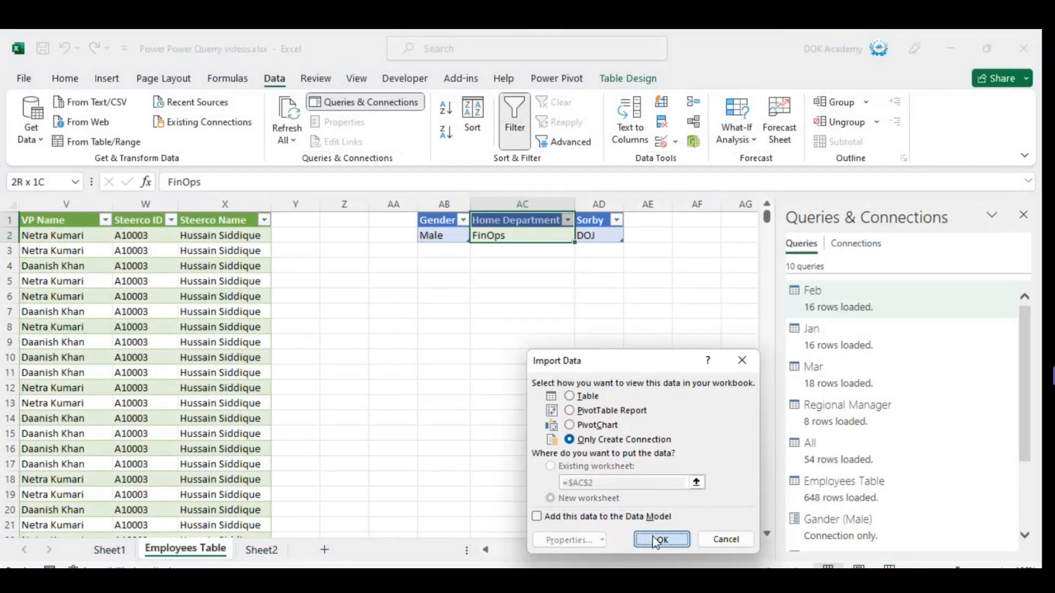
type(".")
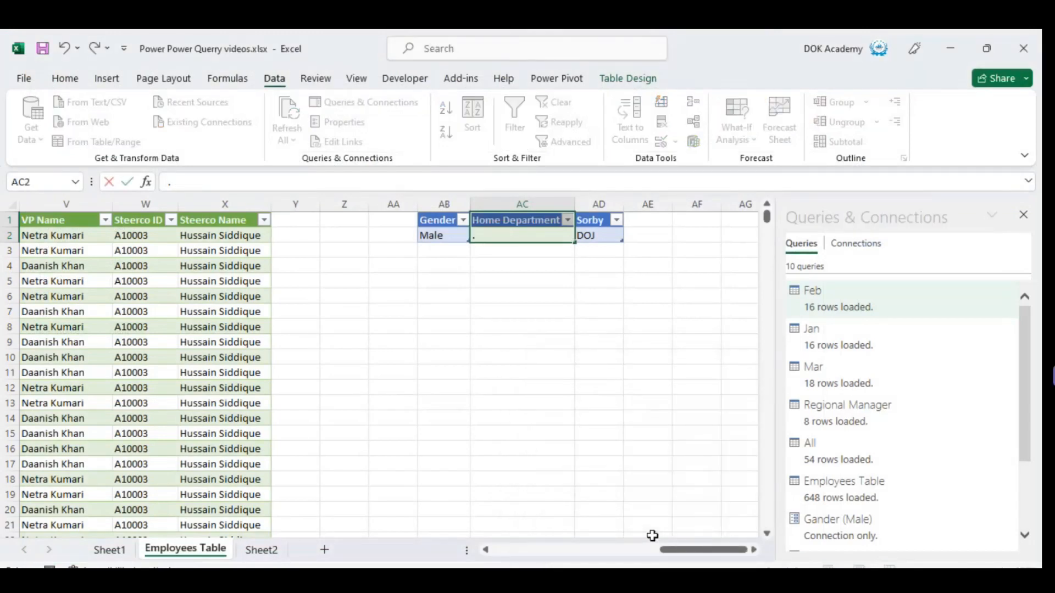
key("Escape")
Load the Sortby table in AD1:AD2 into Power Query Editor as a query and drill down into its DOJ value.
key("Up")
key("Right")
key("shift+Down")
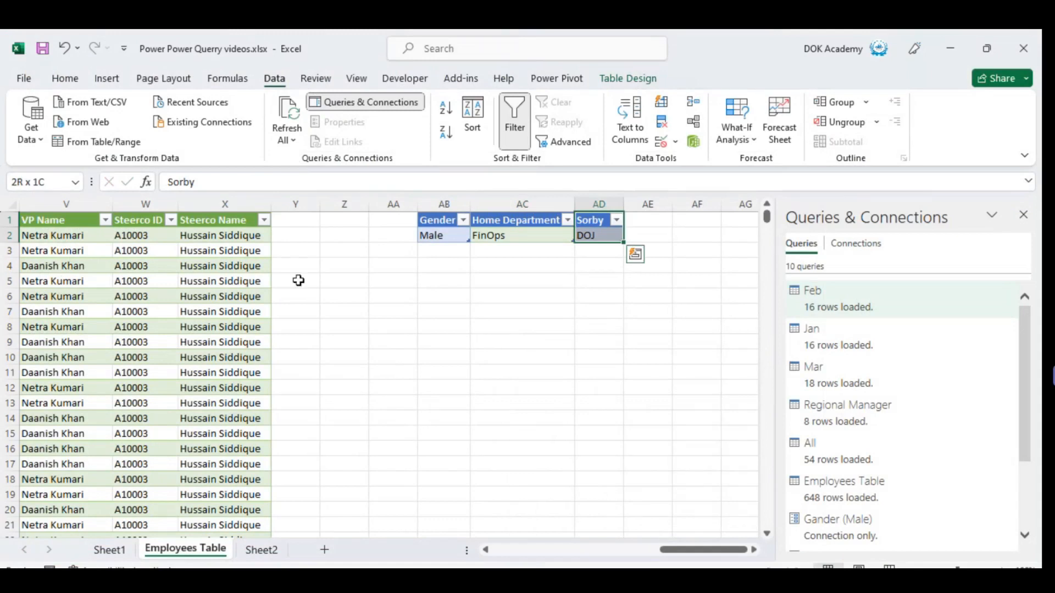
left_click(93, 142)
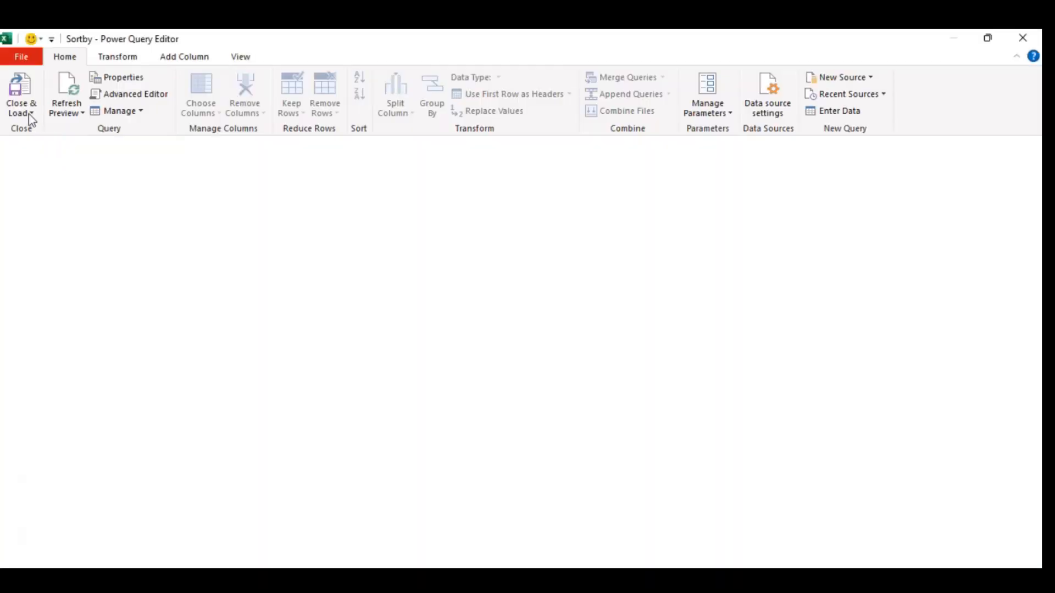
left_click(28, 113)
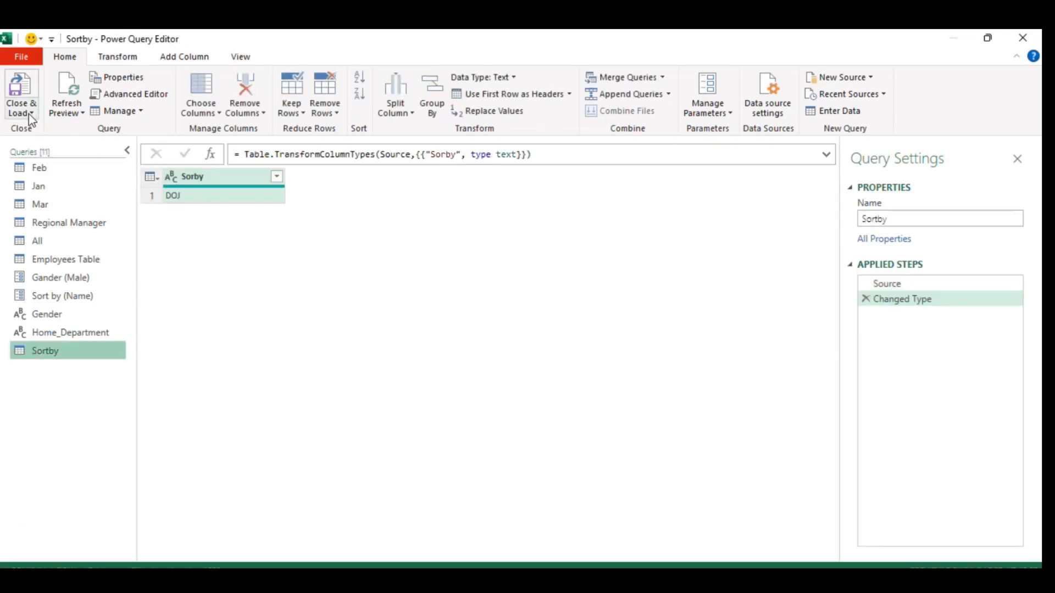
right_click(217, 201)
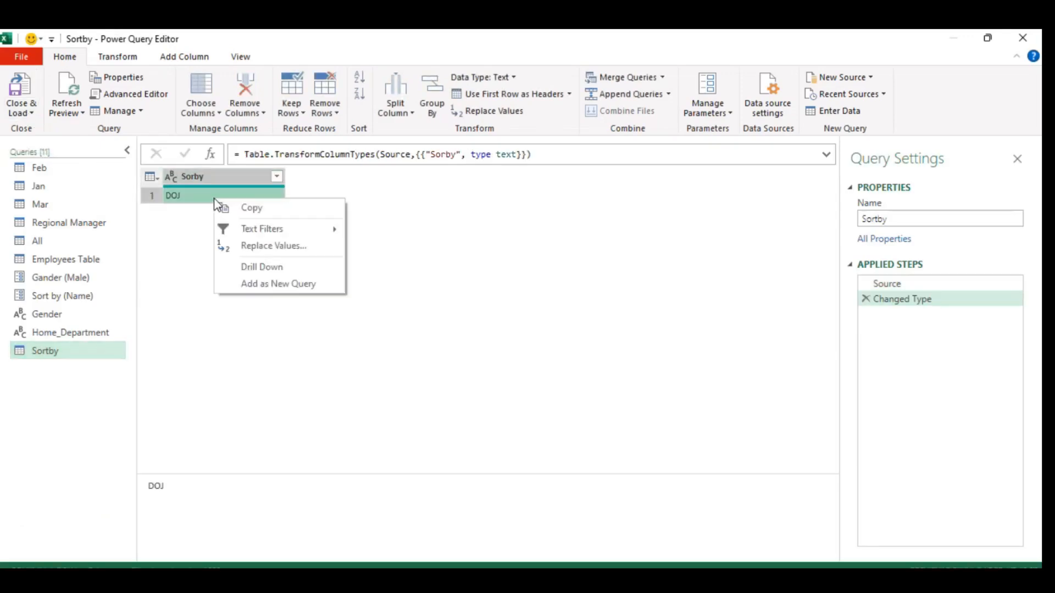
left_click(270, 266)
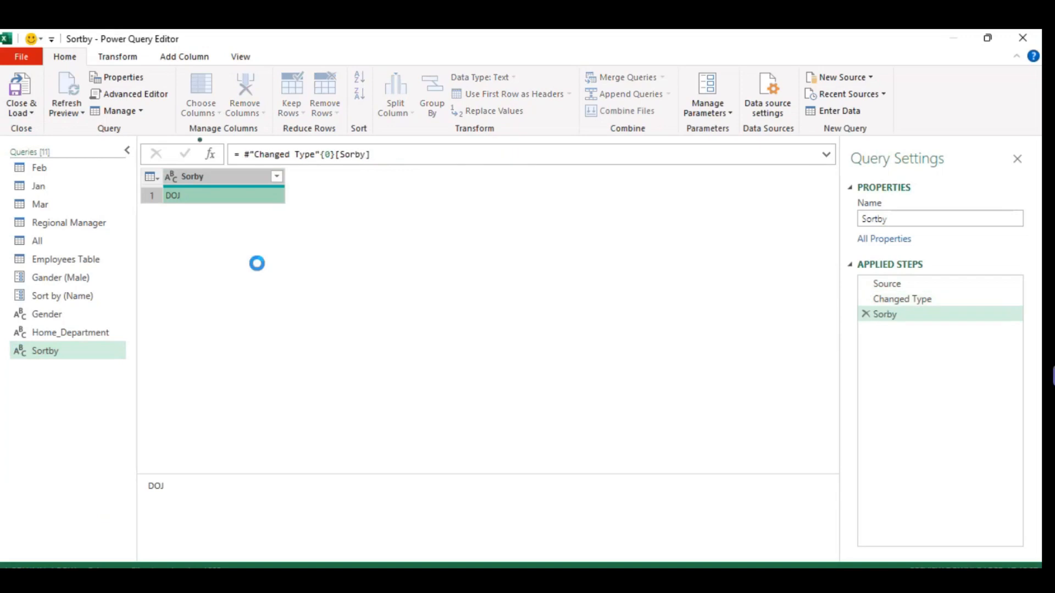
Close the editor and load the Sortby query as a connection only.
left_click(64, 57)
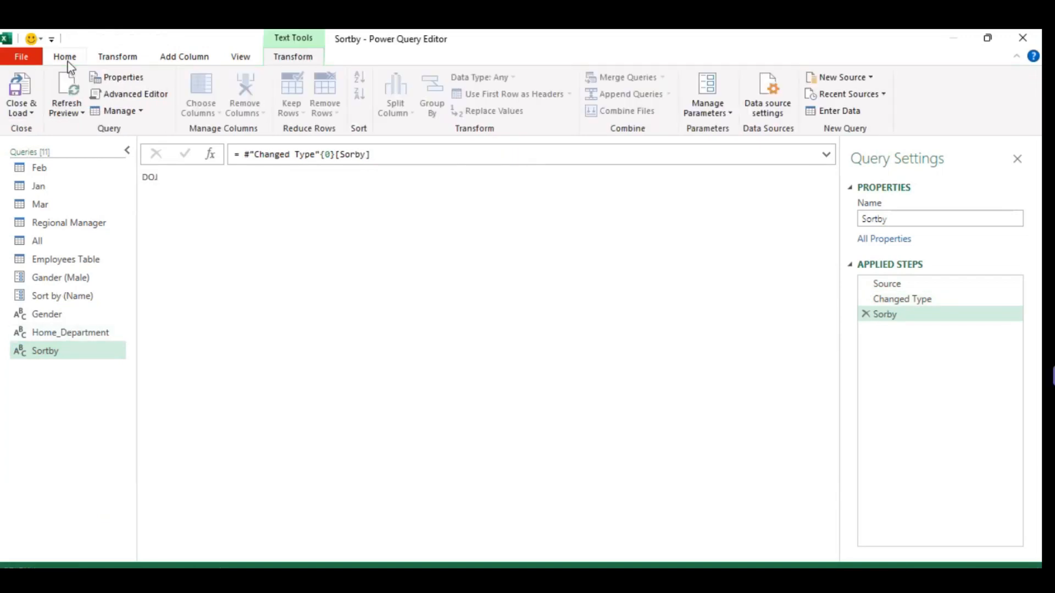
left_click(20, 109)
left_click(55, 146)
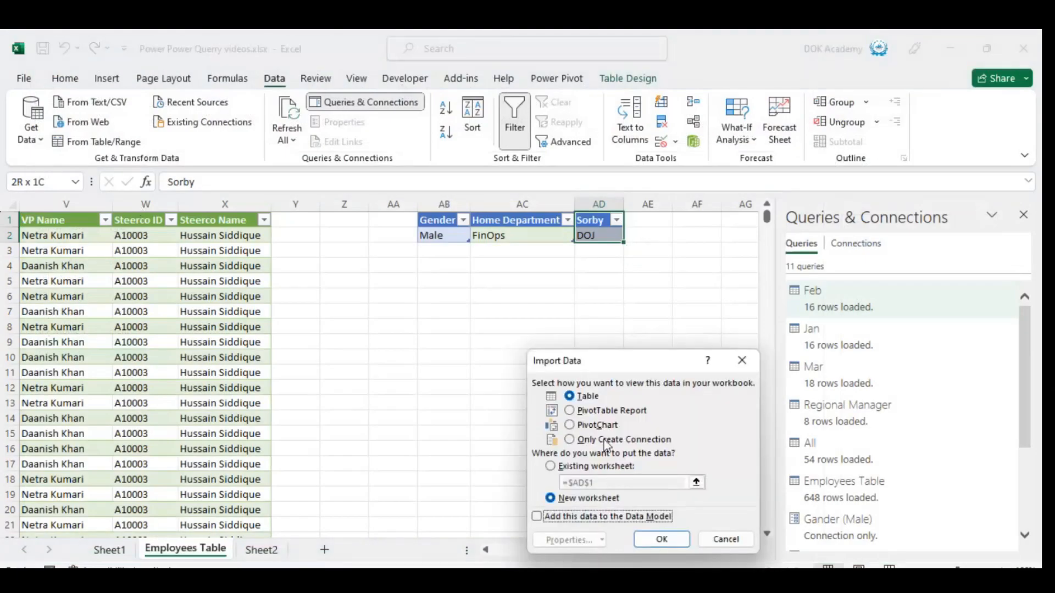
left_click(606, 440)
left_click(658, 536)
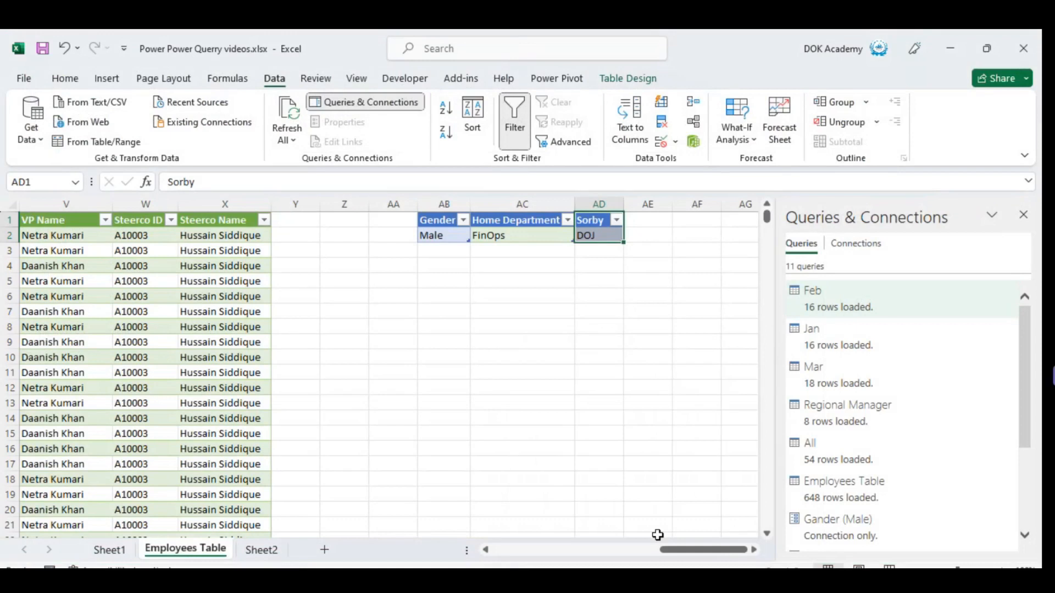
Add list data validation to the Gender cell AB2 with the source "Male, Female".
key("Left")
key("Left")
key("Down")
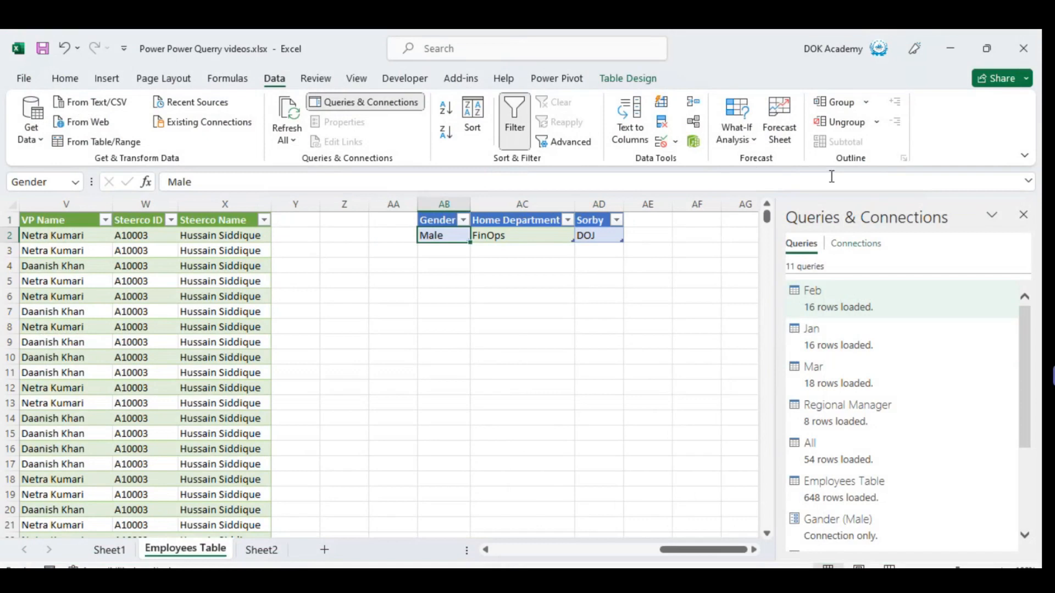
left_click(676, 142)
left_click(695, 168)
left_click(614, 418)
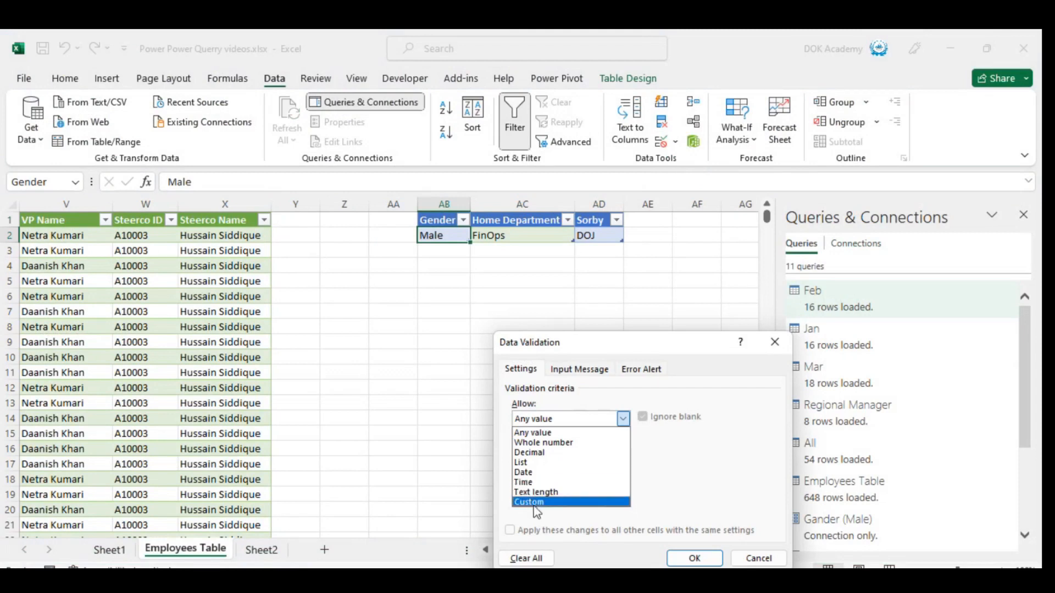
left_click(526, 464)
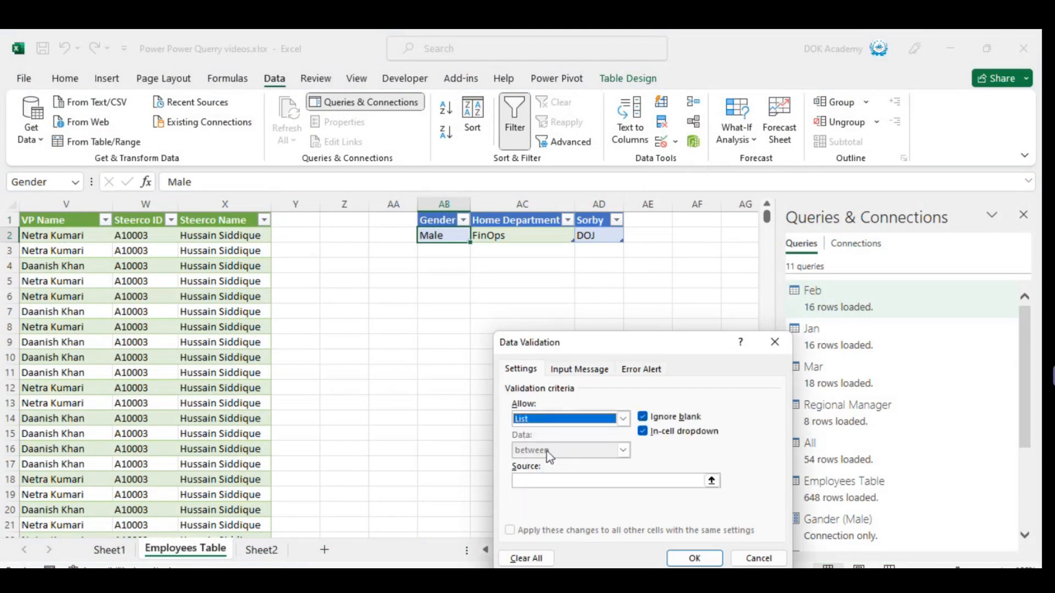
left_click(551, 485)
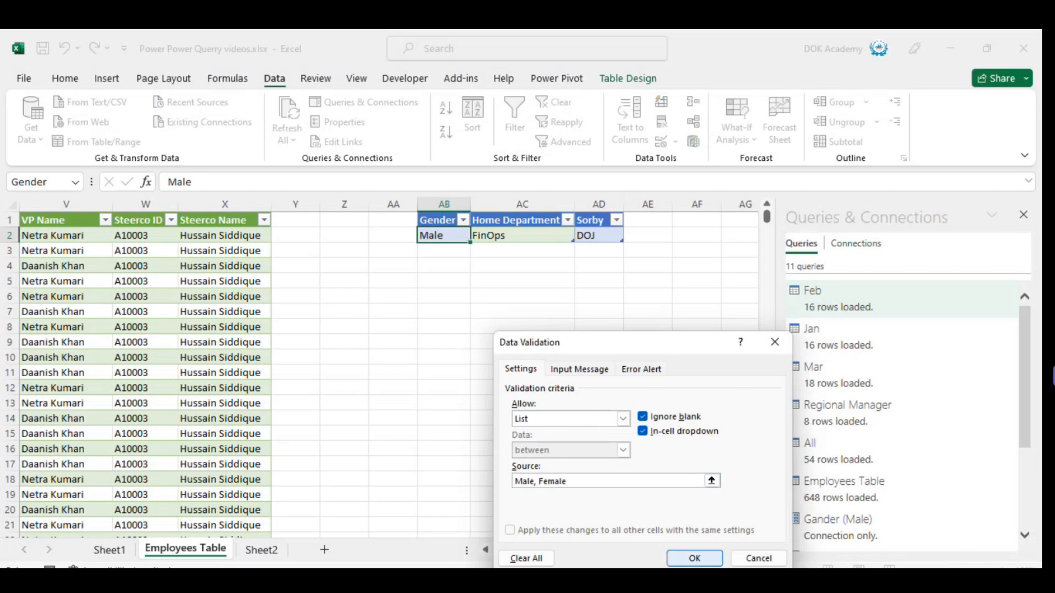
left_click(696, 558)
type(".")
key("Escape")
Add list data validation to the sort column cell AD2, using the employee table headers =$A$1:$X$1 as source.
key("Right")
key("Right")
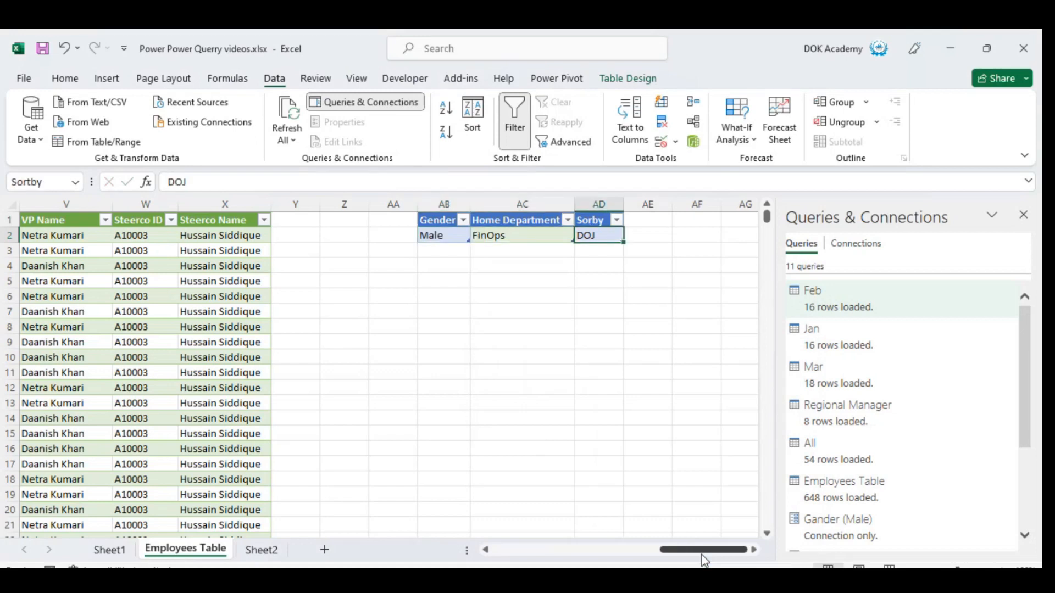
type("=")
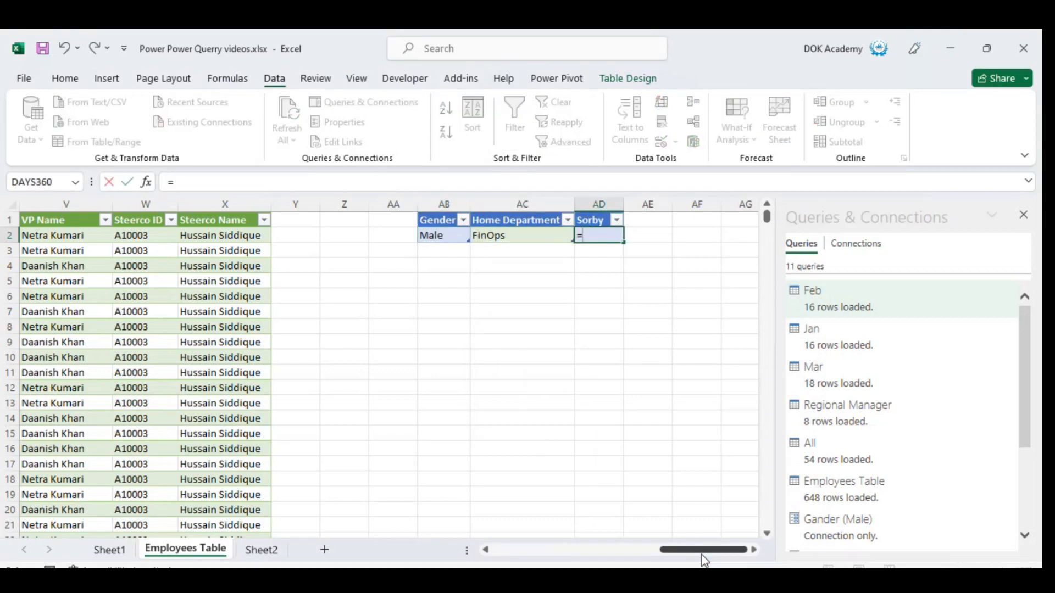
key("Escape")
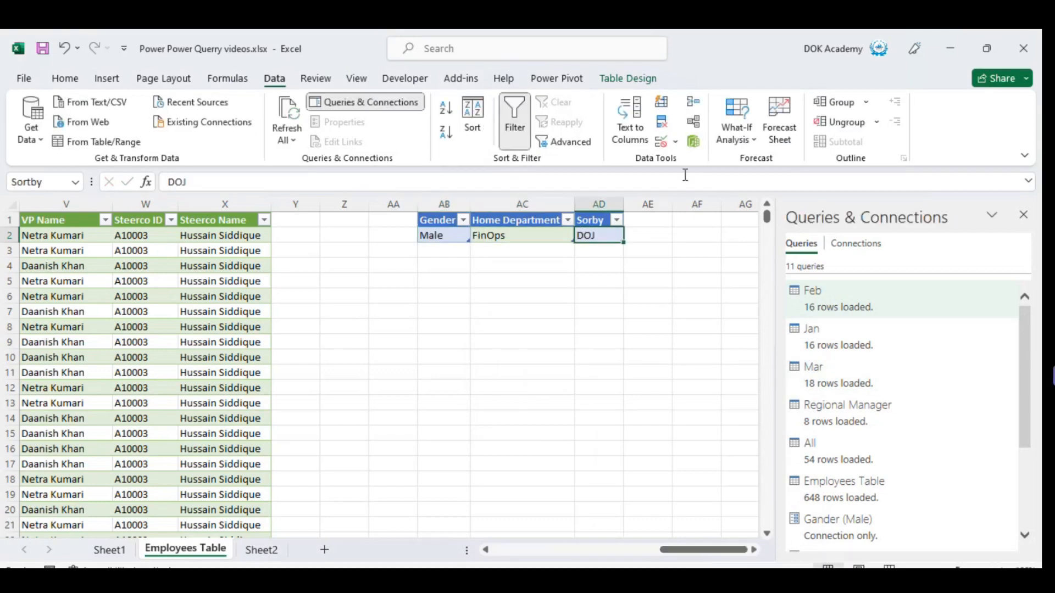
left_click(664, 143)
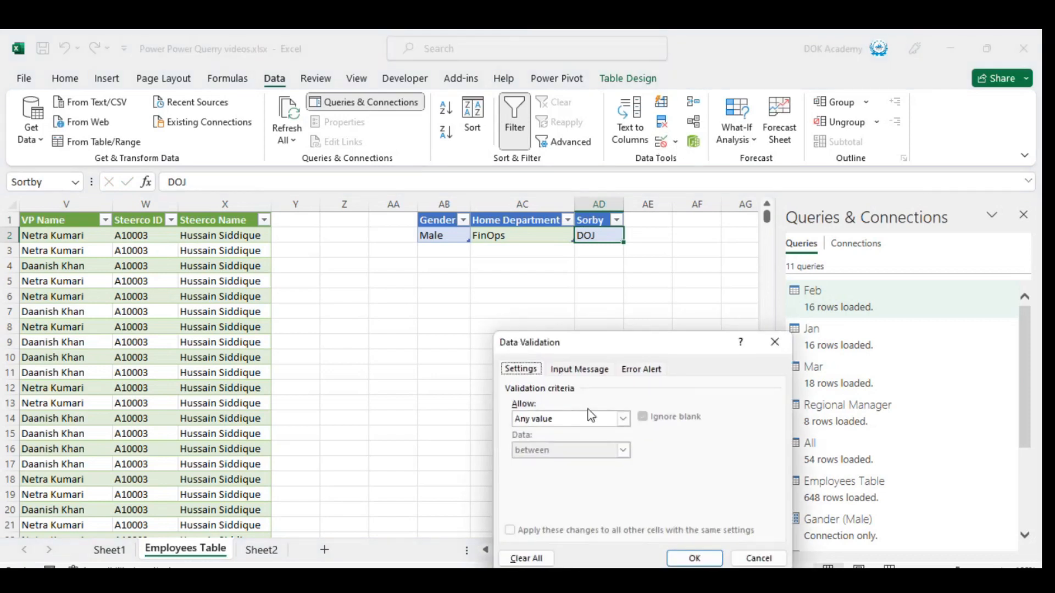
left_click(615, 419)
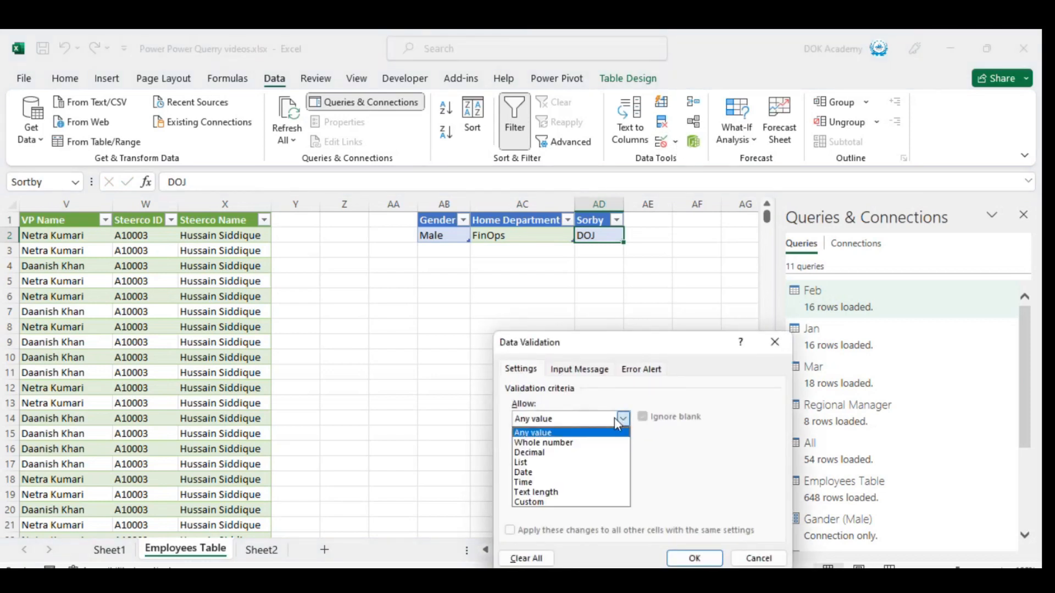
left_click(536, 463)
left_click(545, 486)
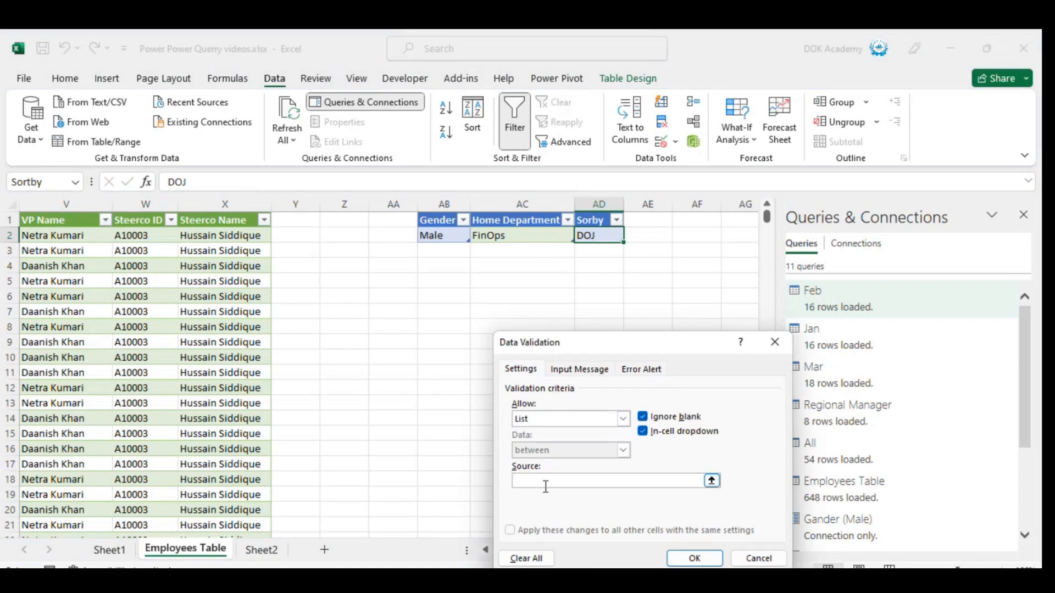
left_click(135, 266)
key("ctrl+Up")
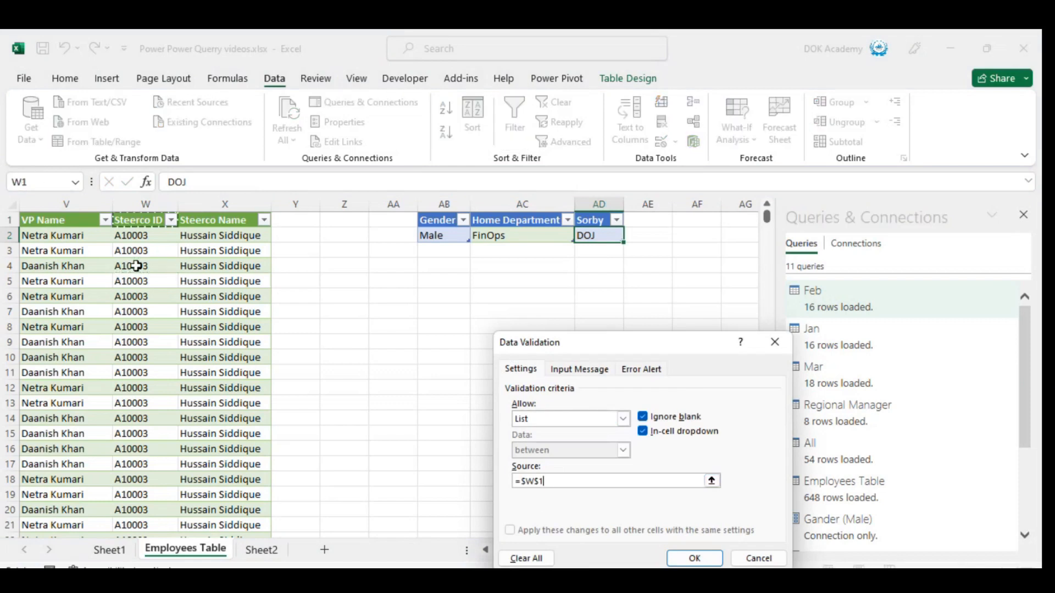
key("ctrl+Left")
key("ctrl+shift+Right")
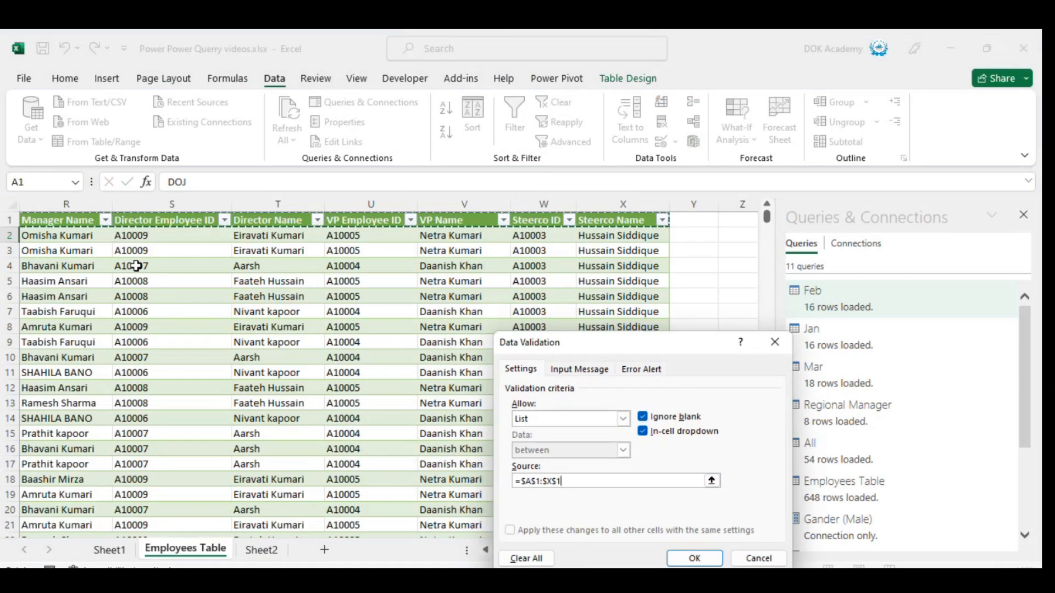
key("Return")
Check the drop-down choices of the Home Department cell AC2 and the Gender cell AB2.
key("Right")
key("Right")
key("Left")
key("Left")
key("Left")
key("alt+Down")
key("Escape")
key("Up")
key("Down")
key("alt+Down")
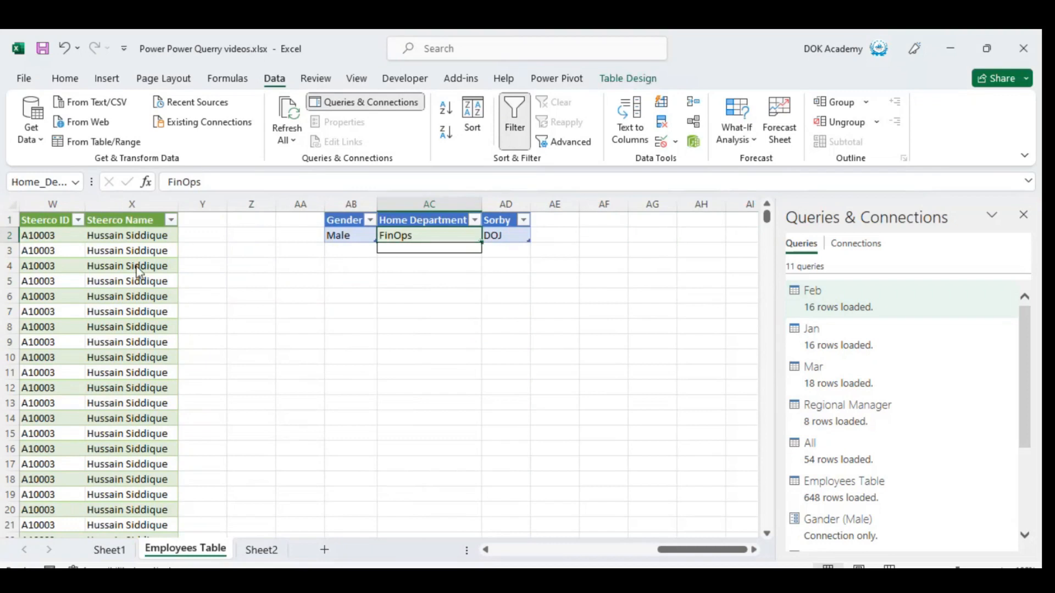
key("Escape")
key("Left")
key("Up")
key("Down")
key("alt+Down")
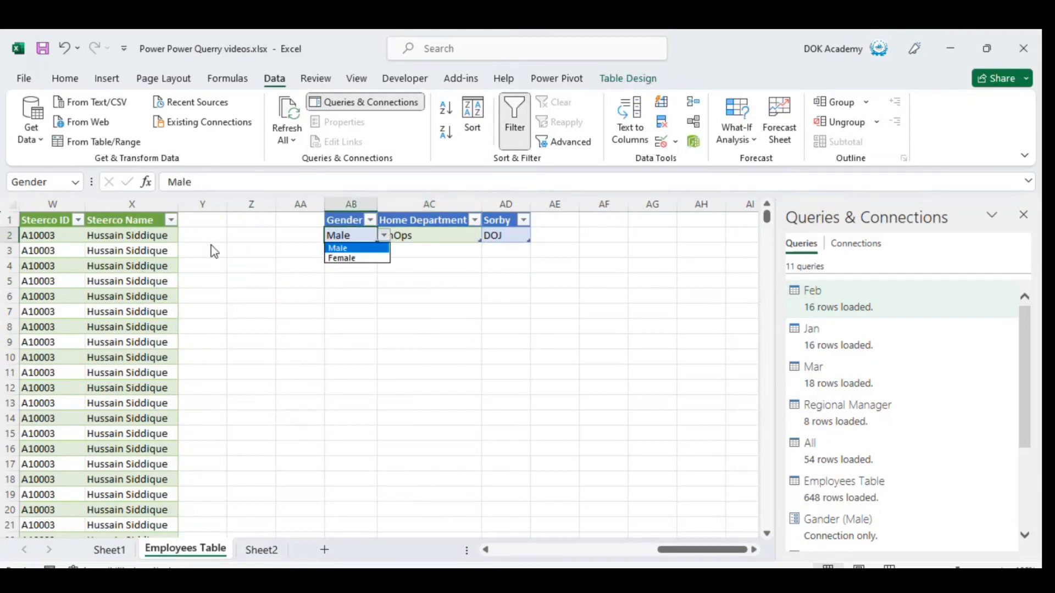
key("Escape")
key("Right")
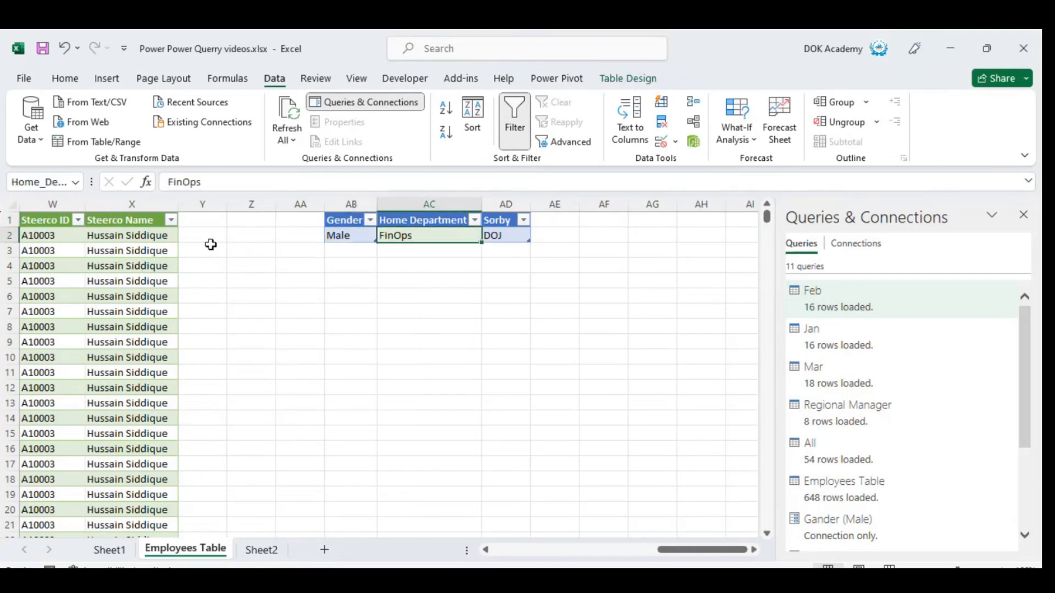
left_click(679, 141)
left_click(699, 164)
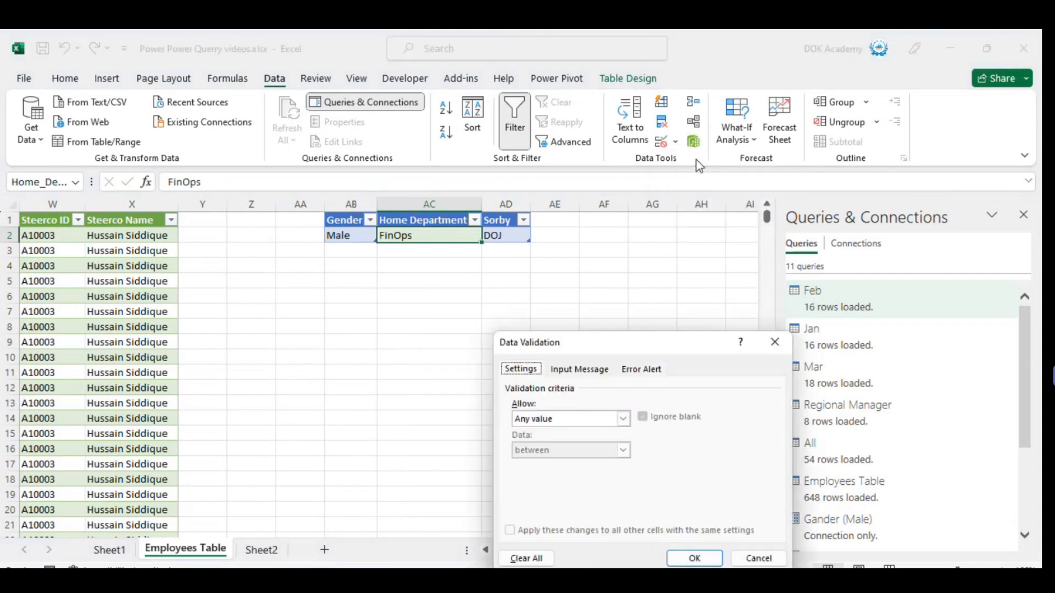
left_click(566, 417)
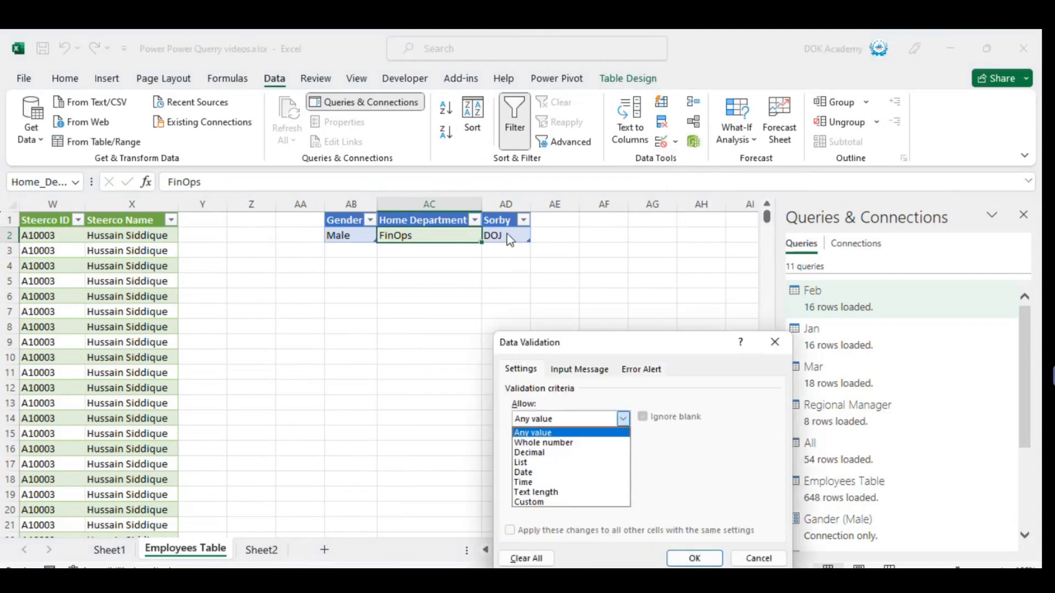
key("Escape")
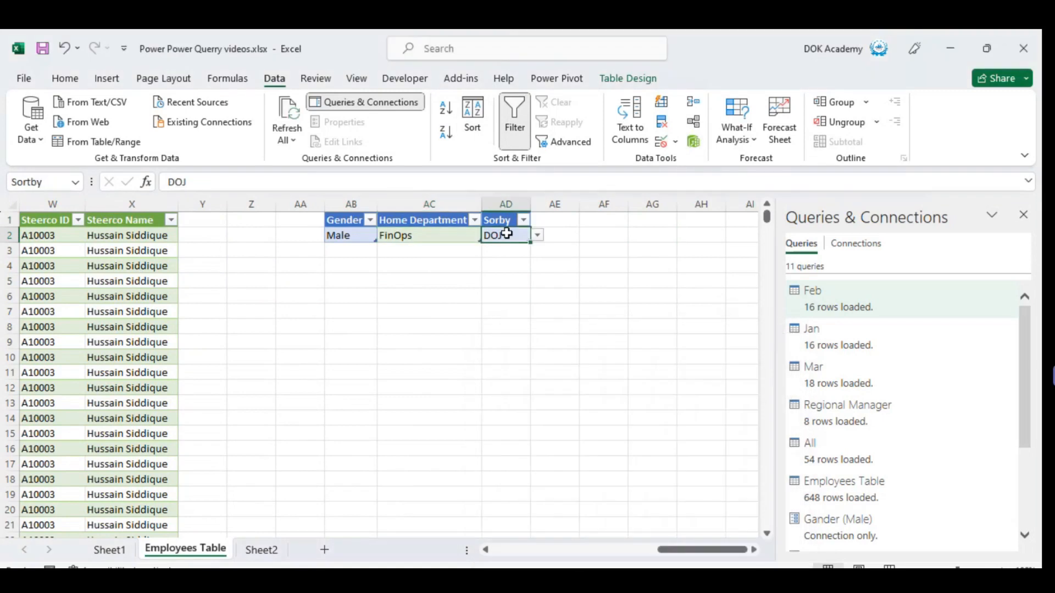
Check the drop-down choices of the sort column cell AD2 and widen column AD.
key("alt+Down")
key("Down")
key("Down")
key("Down")
key("Down")
key("Down")
key("Down")
key("Down")
key("Down")
key("Down")
key("Down")
key("Escape")
left_click_drag(531, 204, 595, 202)
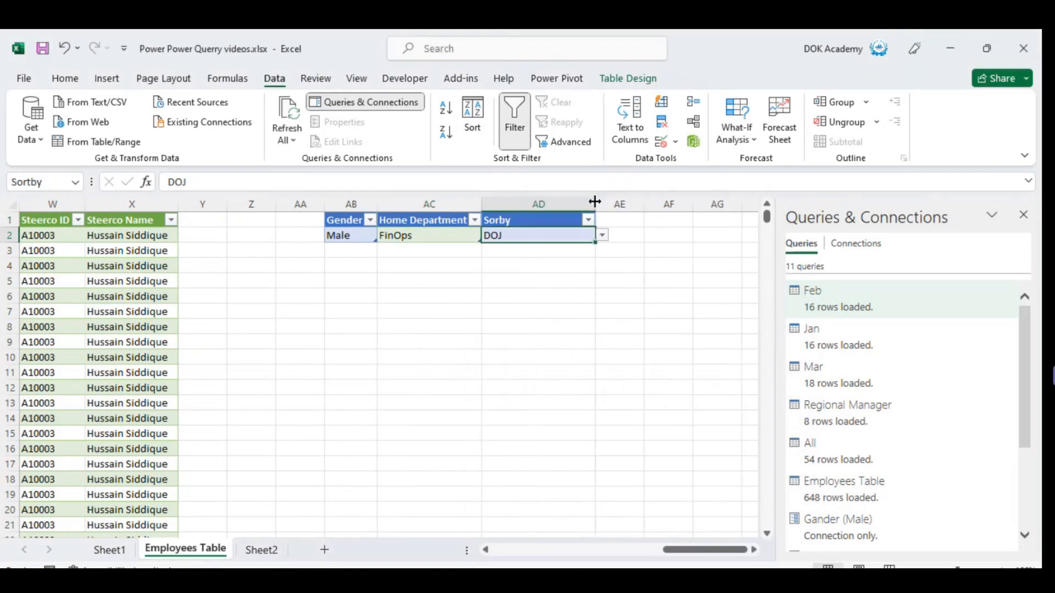
key("Down")
key("Down")
key("Up")
key("Up")
key("Left")
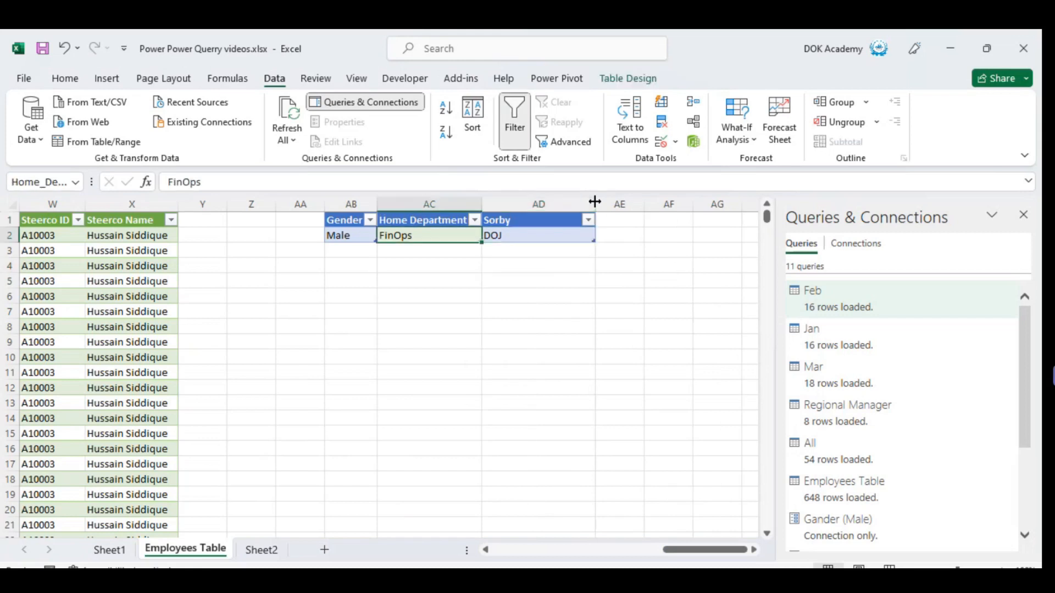
type("=")
key("Escape")
left_click(677, 142)
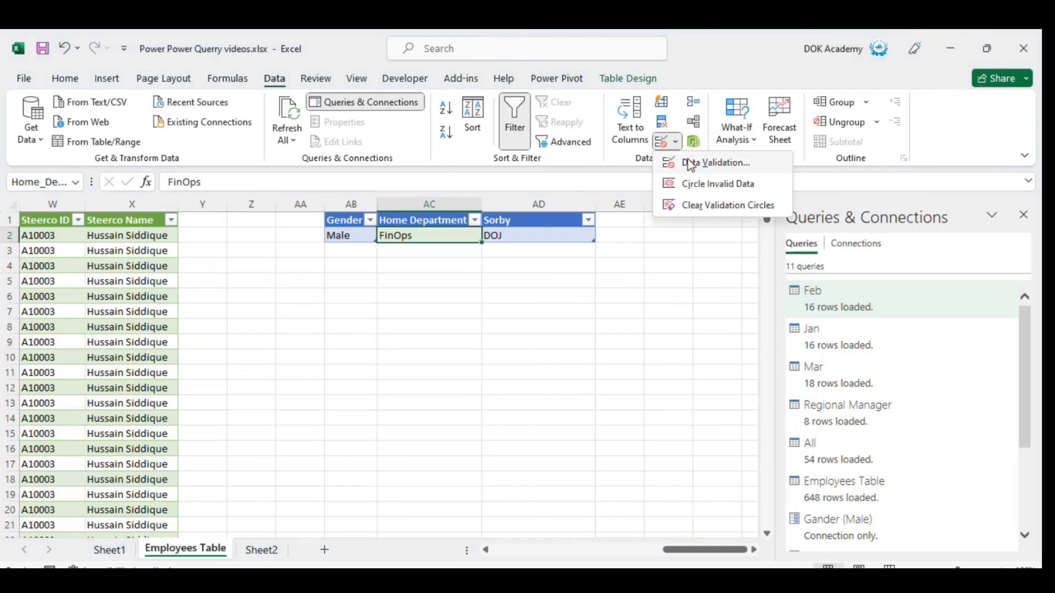
left_click(703, 162)
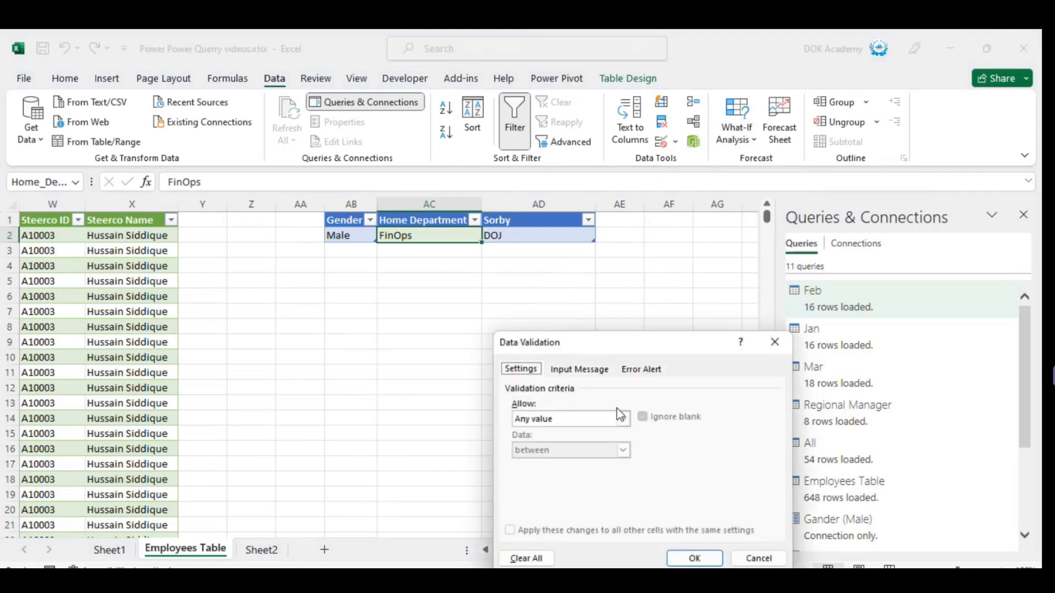
left_click(621, 422)
key("Escape")
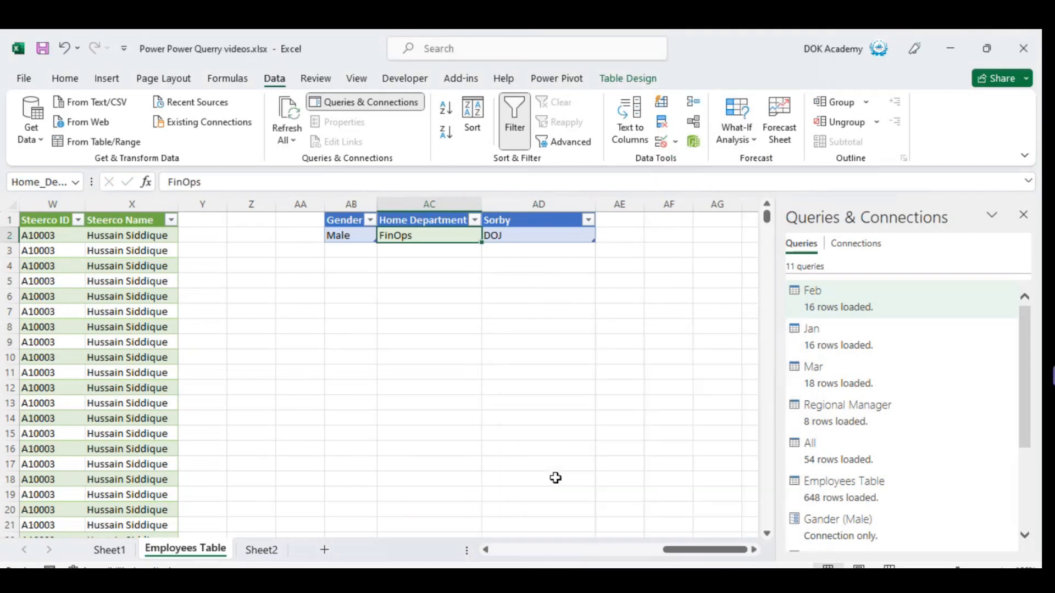
key("Right")
key("Right")
key("Left")
key("Left")
Try to give the Home Department cell AC2 list data validation with the source =unique($H$2:$H$649), and check its drop-down.
left_click(675, 143)
left_click(700, 167)
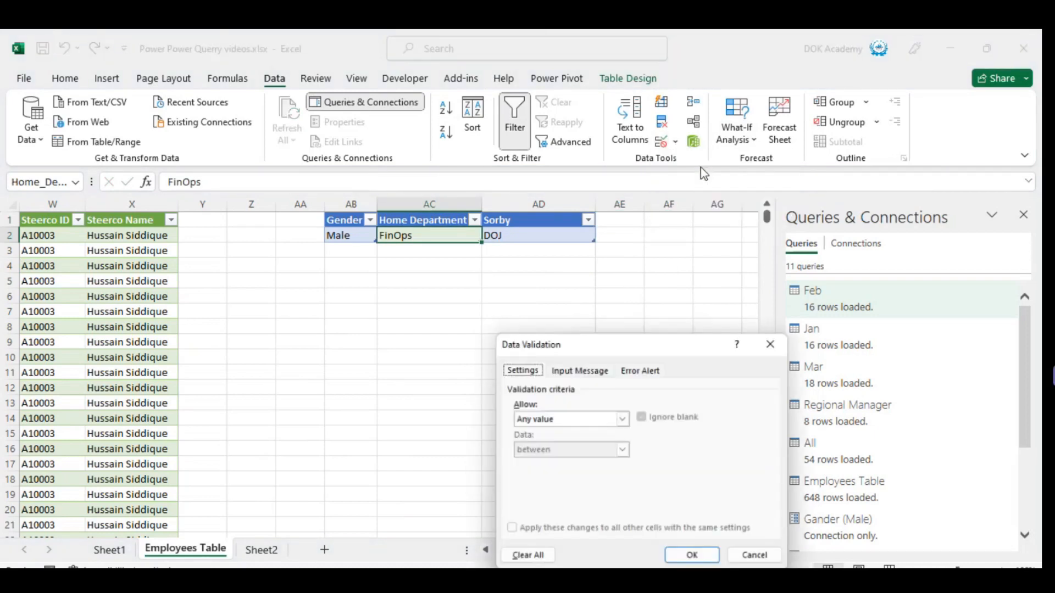
left_click(586, 422)
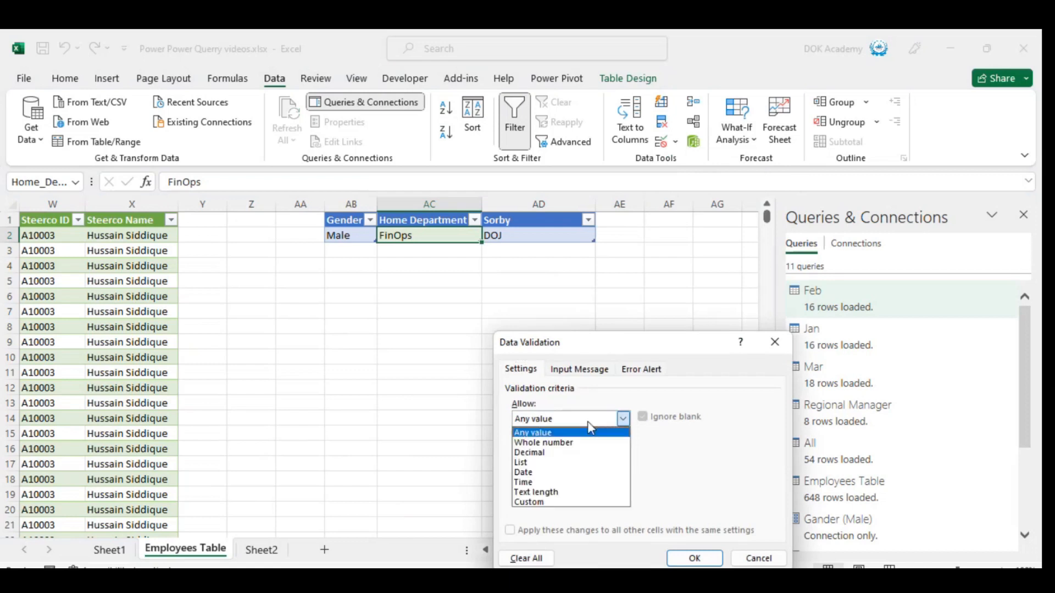
left_click(526, 464)
left_click(577, 482)
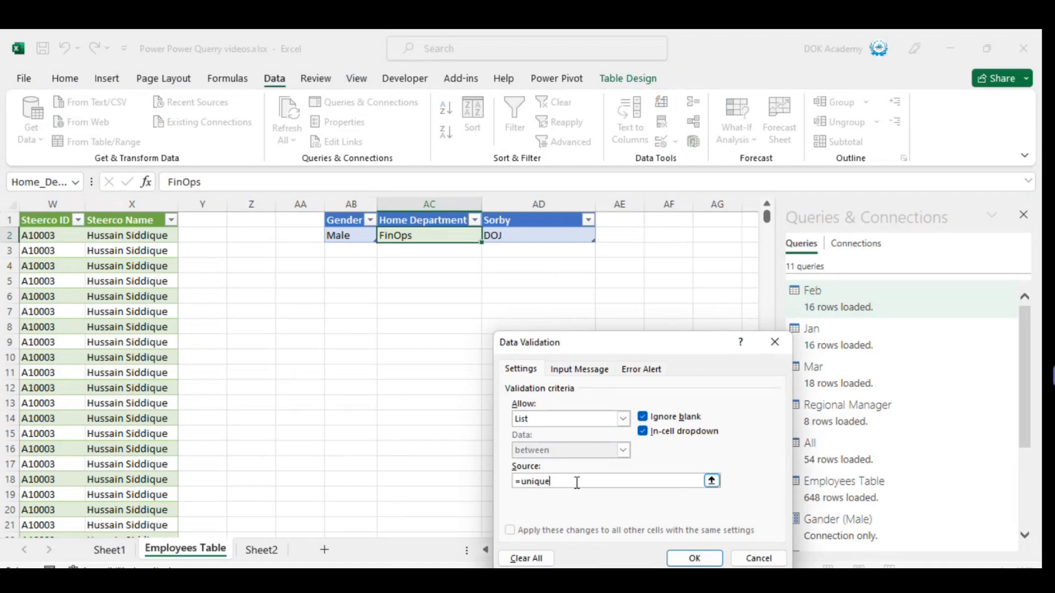
type("=unique(")
left_click(61, 252)
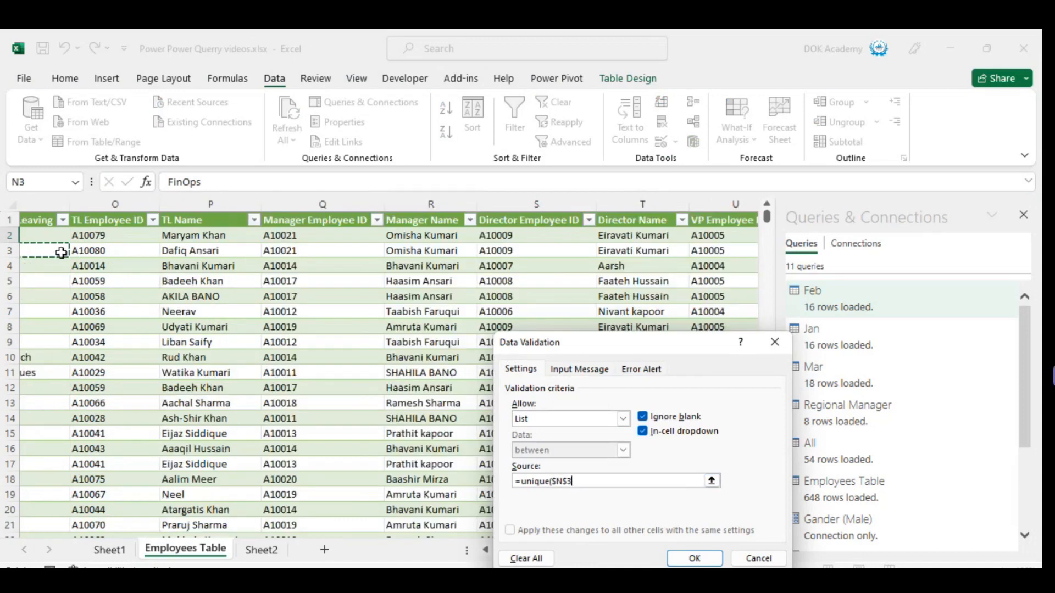
key("Up")
key("Right")
key("Right")
key("Right")
key("Right")
key("Right")
key("Right")
key("Up")
key("Left")
key("Left")
key("Left")
key("Left")
key("Left")
key("Left")
key("Left")
key("Left")
key("Left")
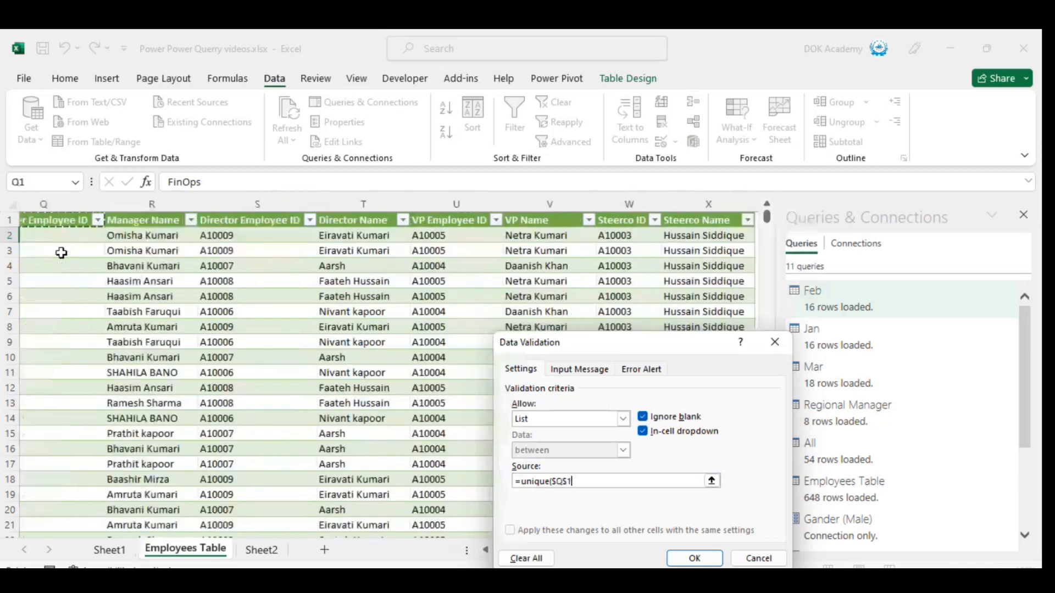
key("Right")
key("Right")
key("Right")
key("Left")
key("Left")
key("Left")
key("Left")
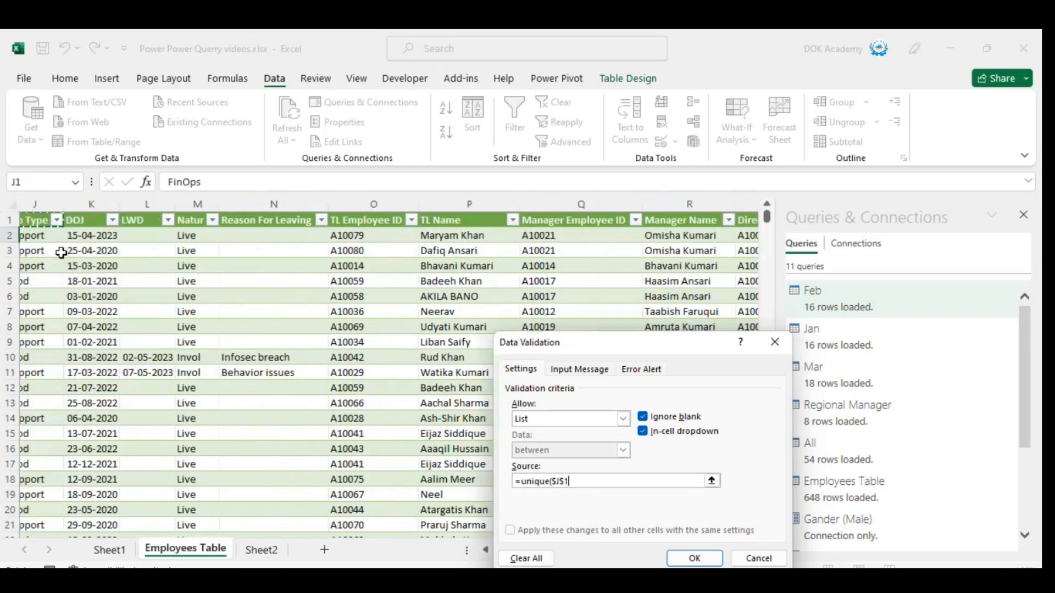
key("Left")
key("Left")
key("Left")
key("Left")
key("Left")
key("Right")
key("Right")
key("Right")
key("Down")
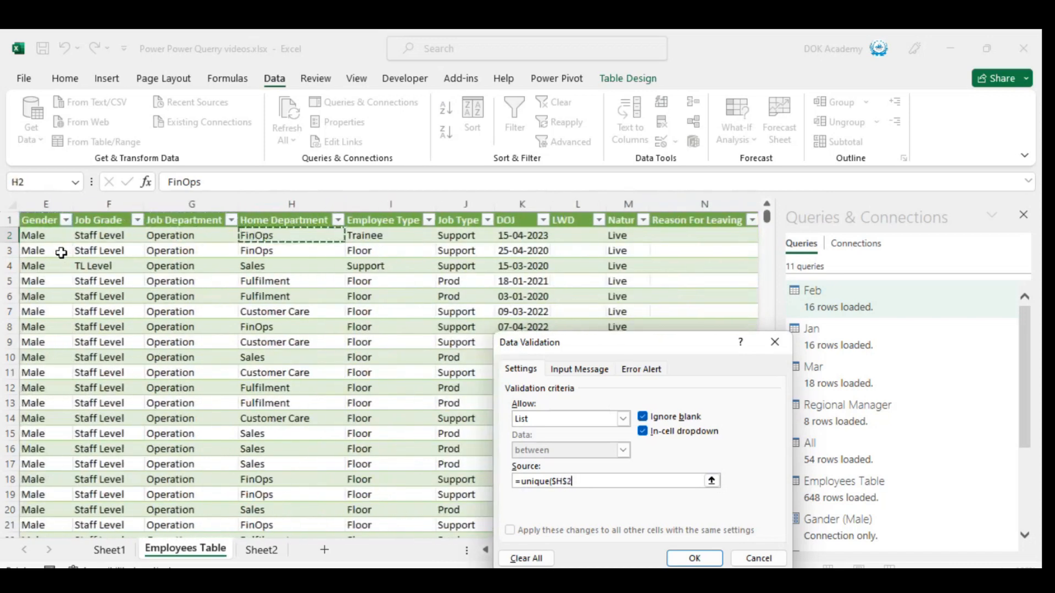
key("ctrl+shift+Down")
type(")")
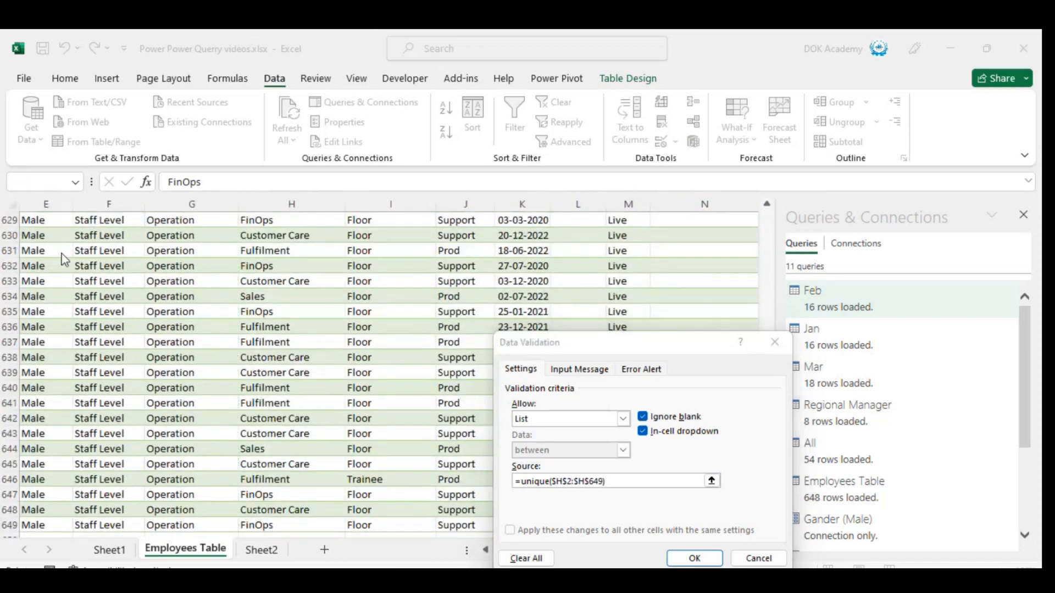
key("Return")
key("Return")
scroll(61, 252, "up", 1)
key("alt+Down")
key("Escape")
key("Left")
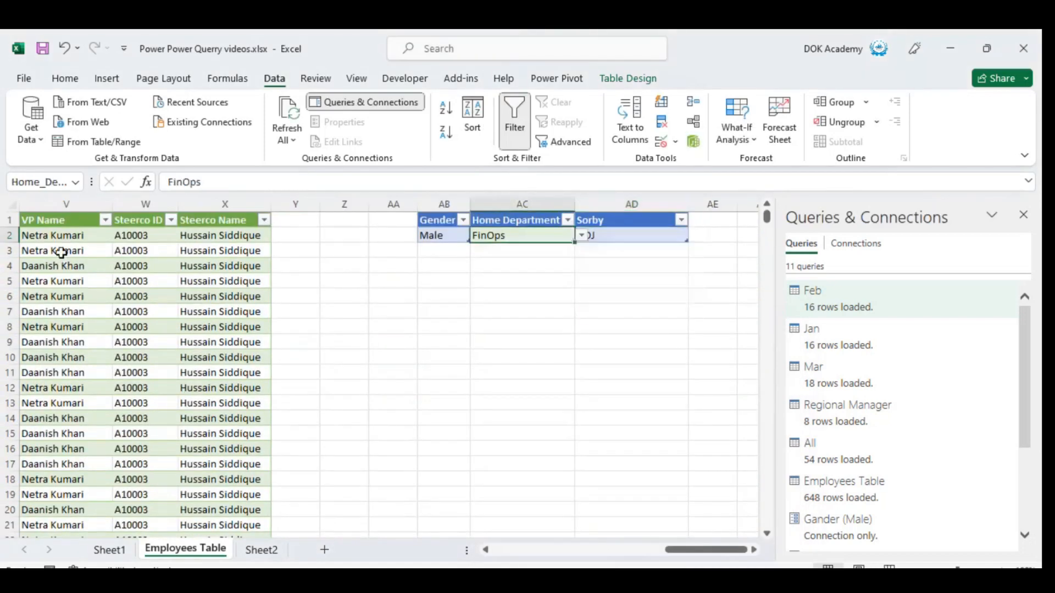
List the unique home departments from cell AH2 with =UNIQUE(Table_Employees_Table[[#All],[Home Department]]).
scroll(587, 240, "right", 3)
left_click(585, 236)
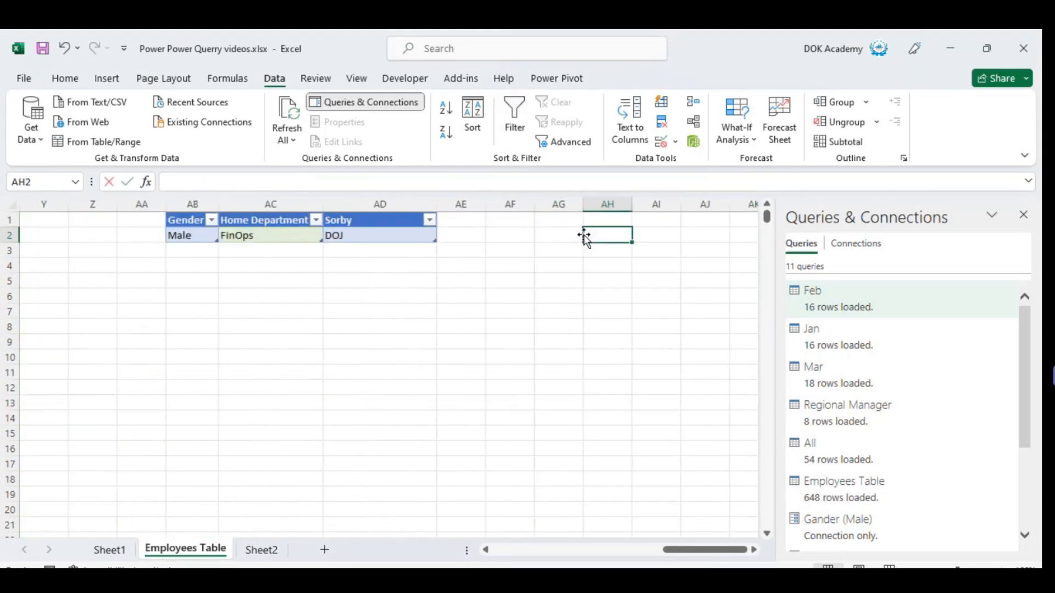
type("=uni")
key("Down")
key("Down")
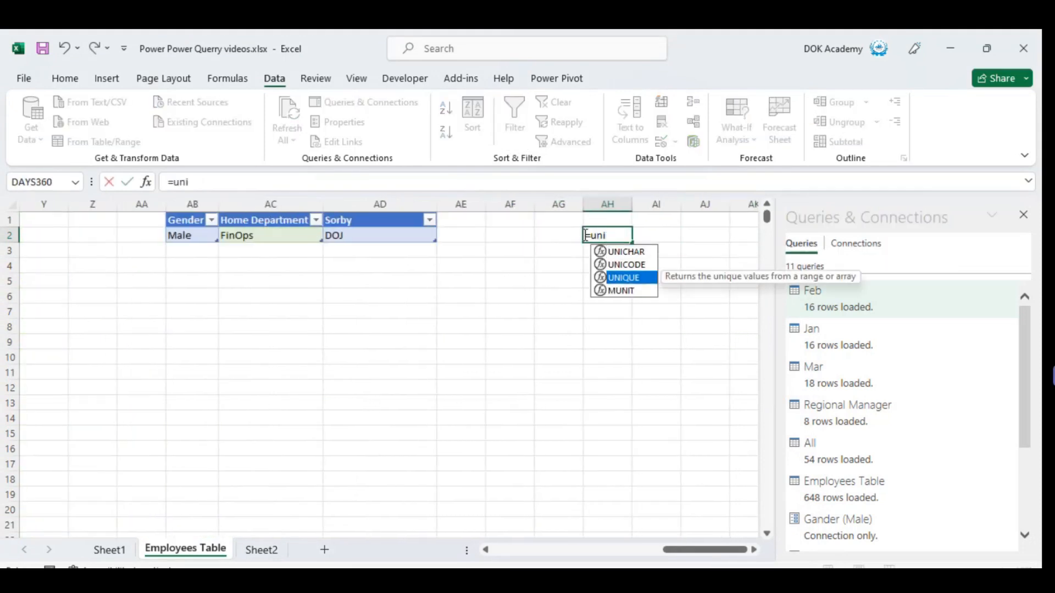
key("Tab")
key("Left")
key("Left")
key("Left")
key("Left")
key("Left")
key("Left")
key("Left")
key("Left")
key("Left")
key("Left")
key("Left")
key("Left")
key("Left")
key("Left")
key("Left")
key("Left")
key("Left")
key("Left")
key("Left")
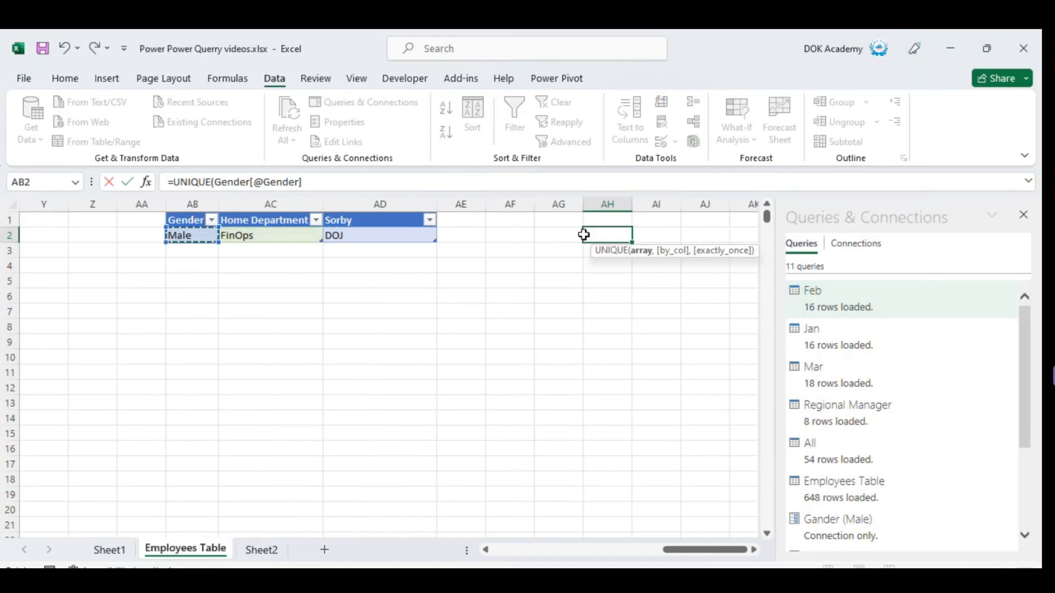
key("Up")
key("Right")
key("Right")
key("Right")
key("Right")
key("Left")
key("Left")
key("Left")
key("Left")
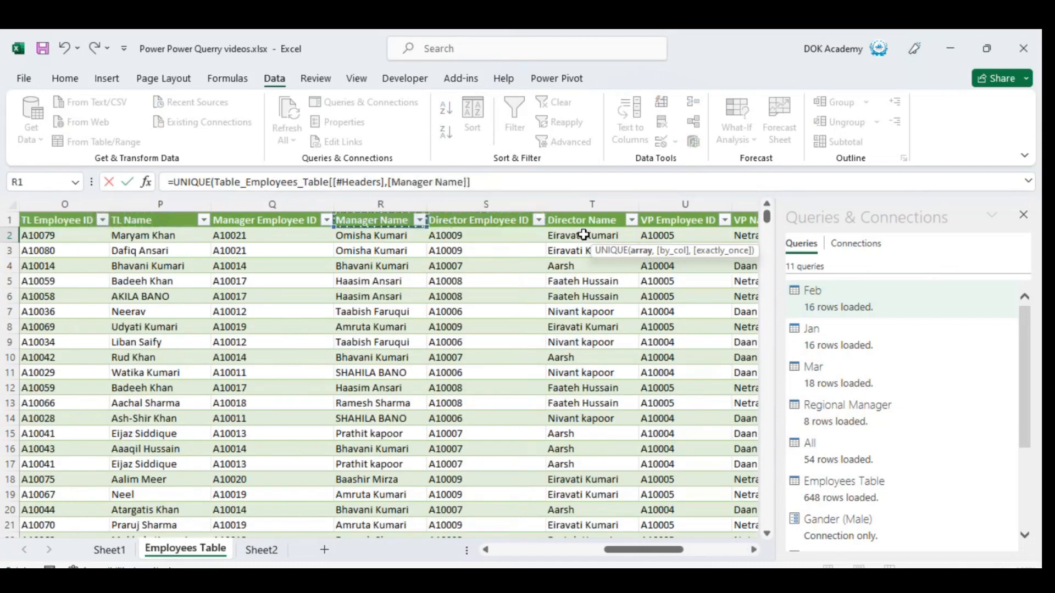
key("Left")
key("Left")
key("Left")
key("Left")
key("Left")
key("Left")
key("Left")
key("Left")
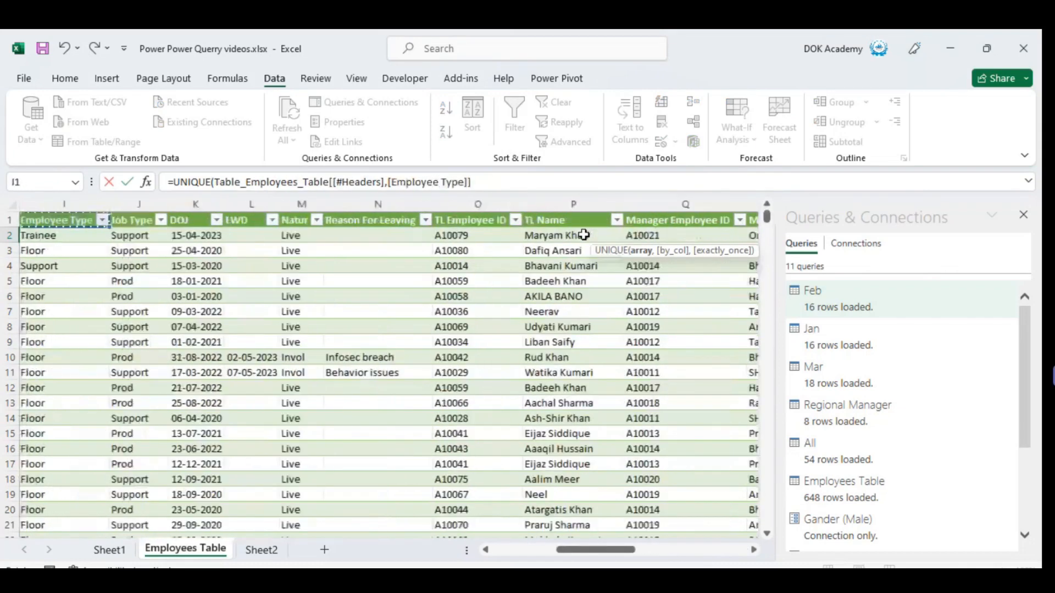
key("Left")
key("Left")
key("Right")
key("Right")
key("Right")
key("ctrl+shift+Down")
key("Return")
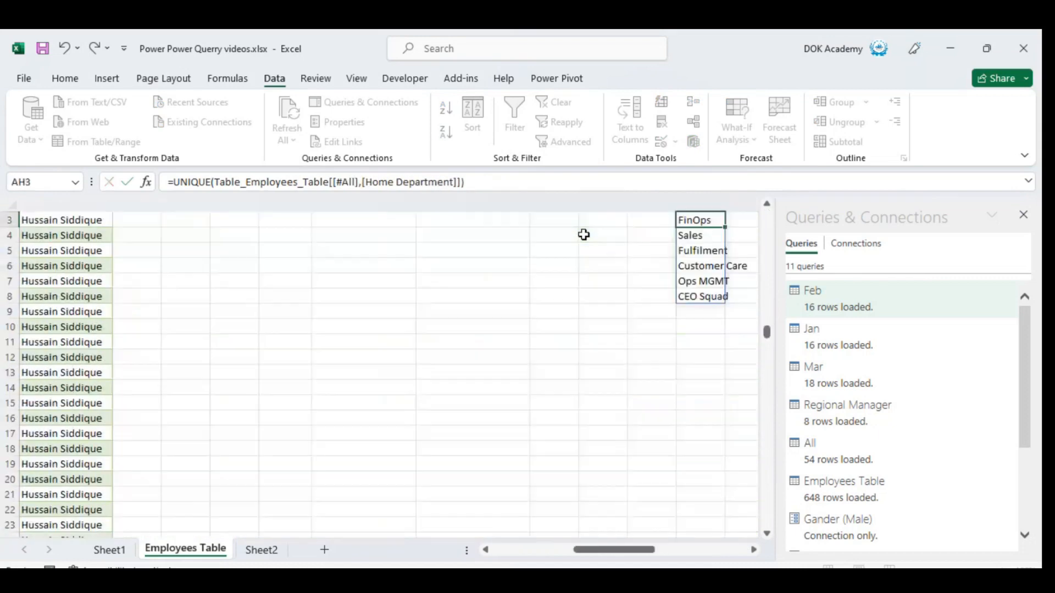
Replace the list validation source of the Home Department cell AC2 with the department names in =$AH$3:$AH$8.
key("Up")
key("Left")
key("Left")
key("Left")
key("Left")
key("Left")
key("Up")
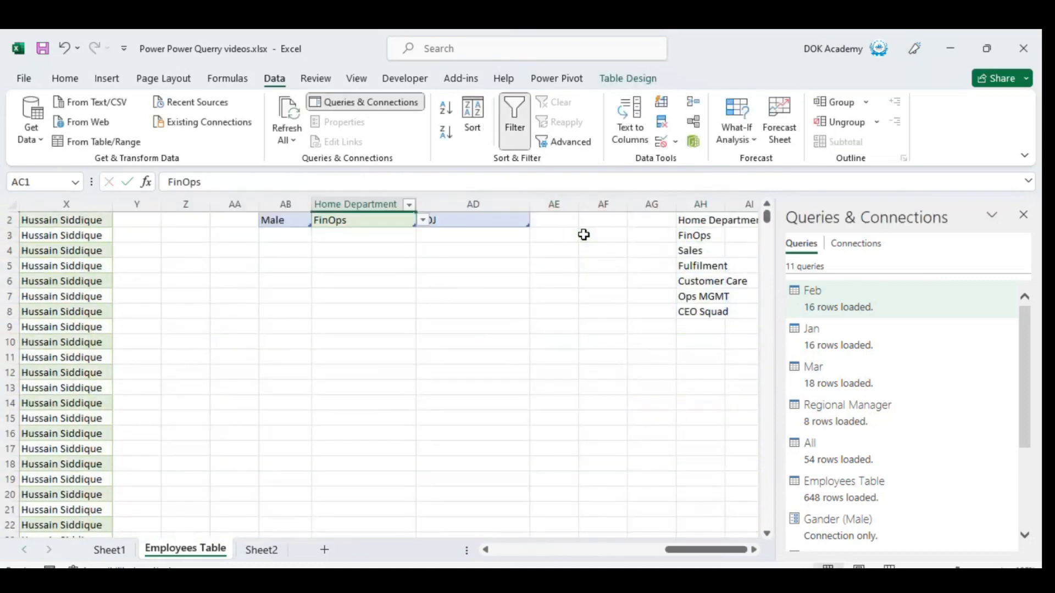
key("Down")
left_click(676, 141)
left_click(697, 170)
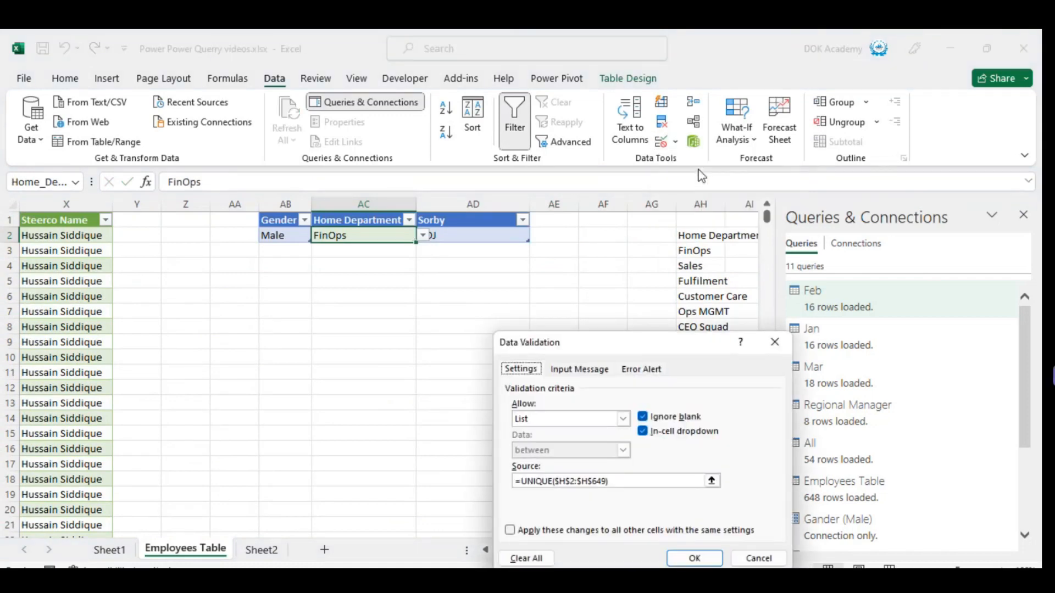
key("BackSpace")
key("BackSpace")
key("BackSpace")
key("BackSpace")
key("BackSpace")
key("BackSpace")
key("BackSpace")
key("BackSpace")
key("BackSpace")
key("BackSpace")
key("BackSpace")
key("BackSpace")
key("BackSpace")
key("BackSpace")
key("BackSpace")
key("BackSpace")
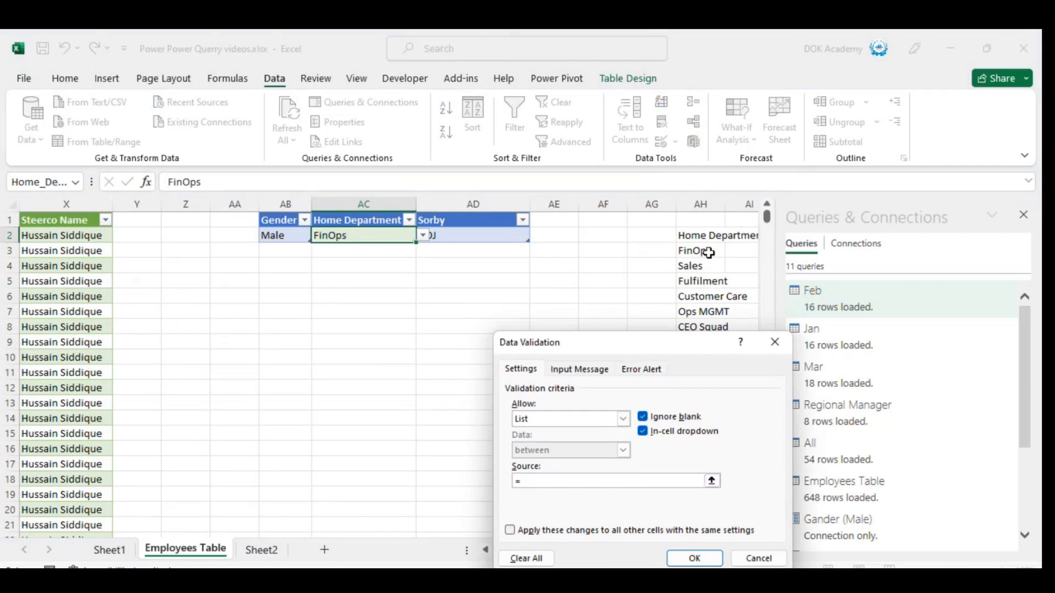
left_click(703, 236)
key("Down")
key("ctrl+shift+Down")
type(")")
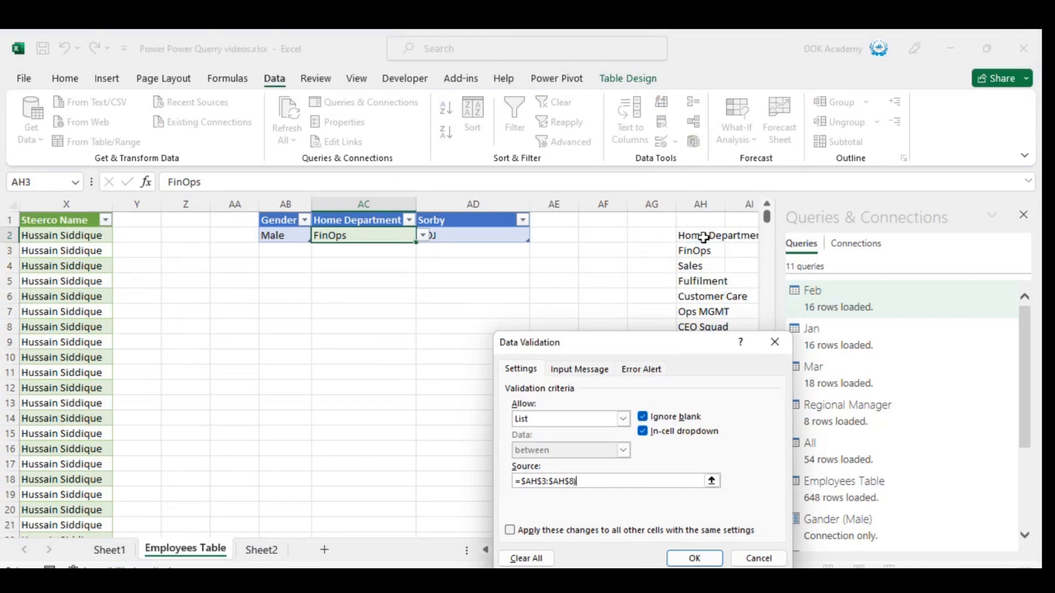
key("Return")
key("Return")
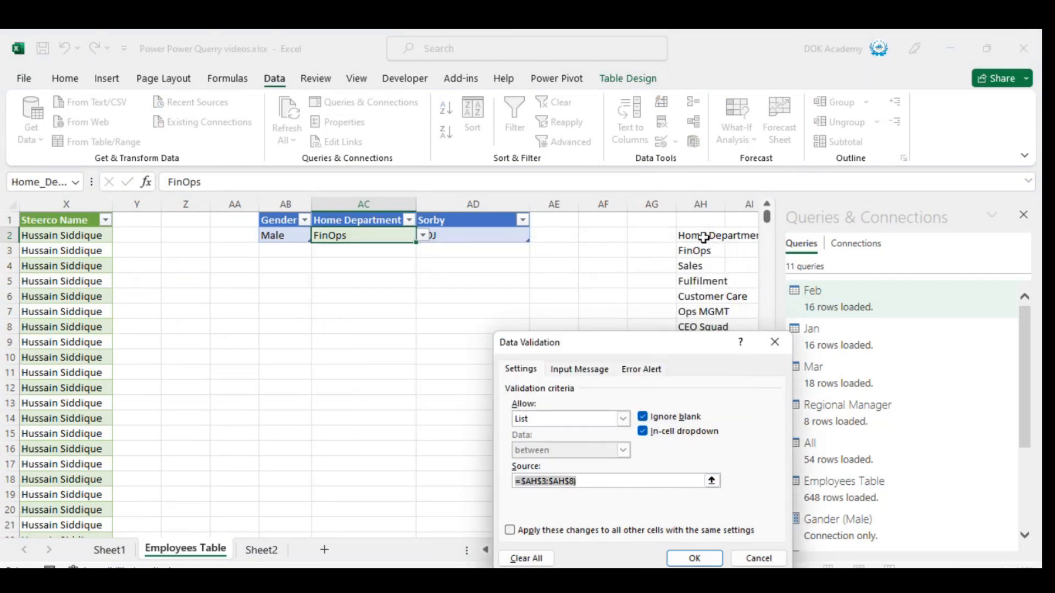
key("BackSpace")
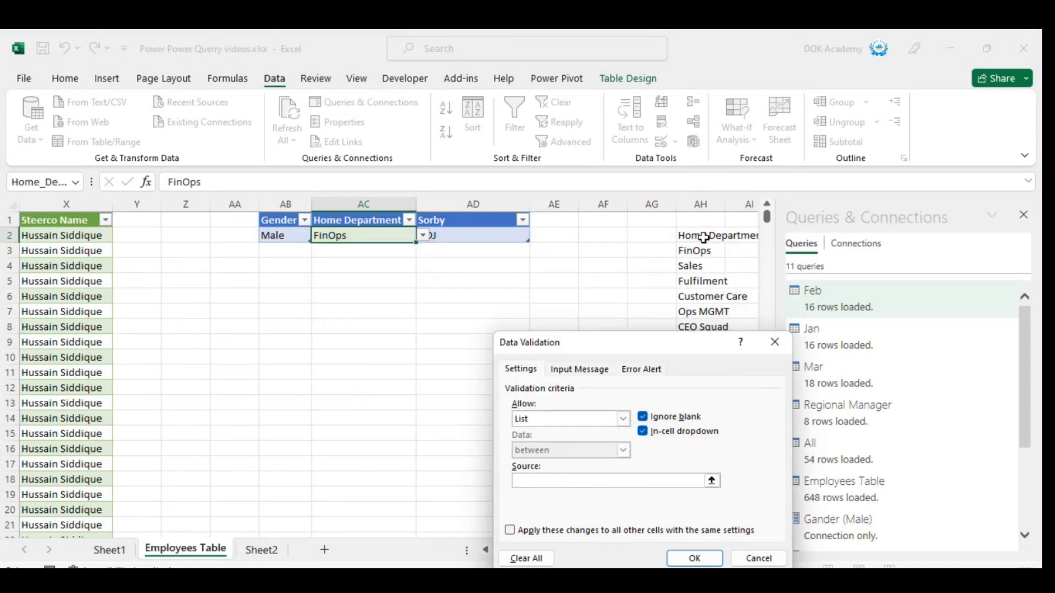
left_click(703, 251)
key("ctrl+shift+Left")
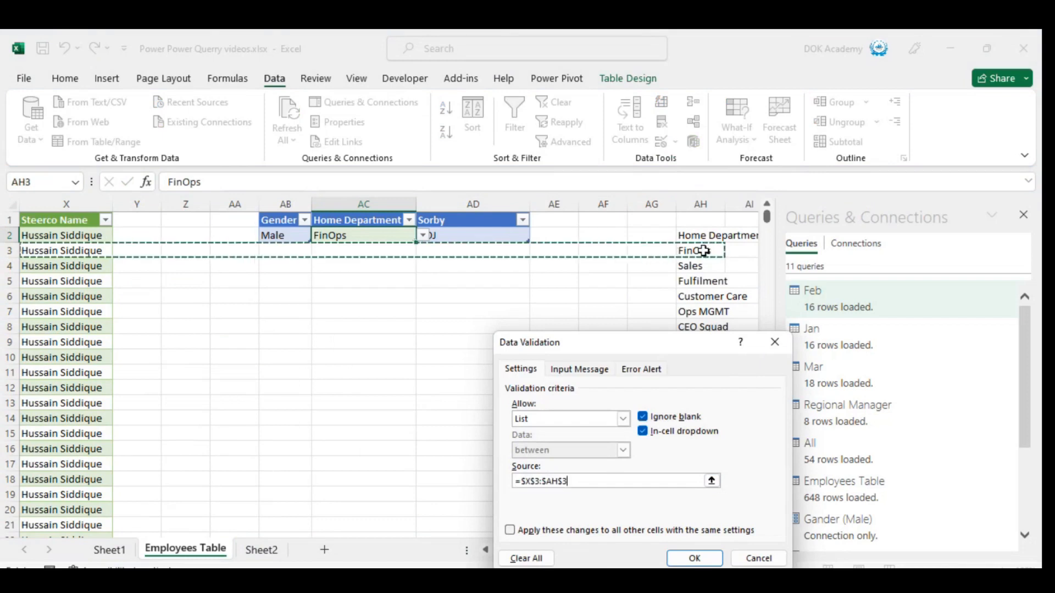
key("Down")
key("Left")
left_click(703, 251)
key("ctrl+shift+Down")
key("Return")
Check the department choices offered in the drop-down of cell AC2.
key("Up")
key("Down")
key("alt+Down")
key("Down")
key("Down")
key("Down")
key("Escape")
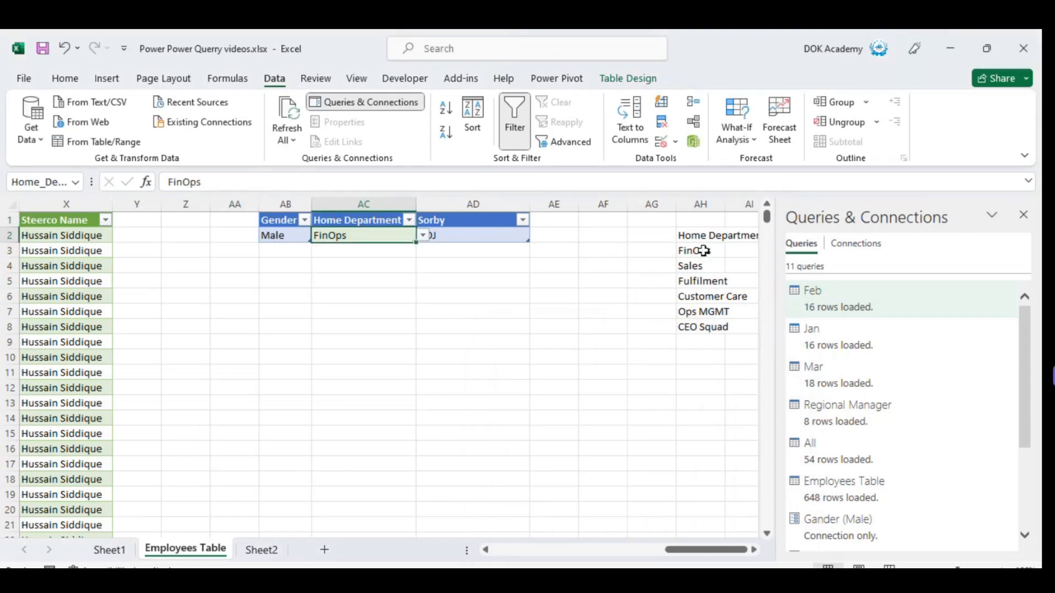
key("Left")
key("Left")
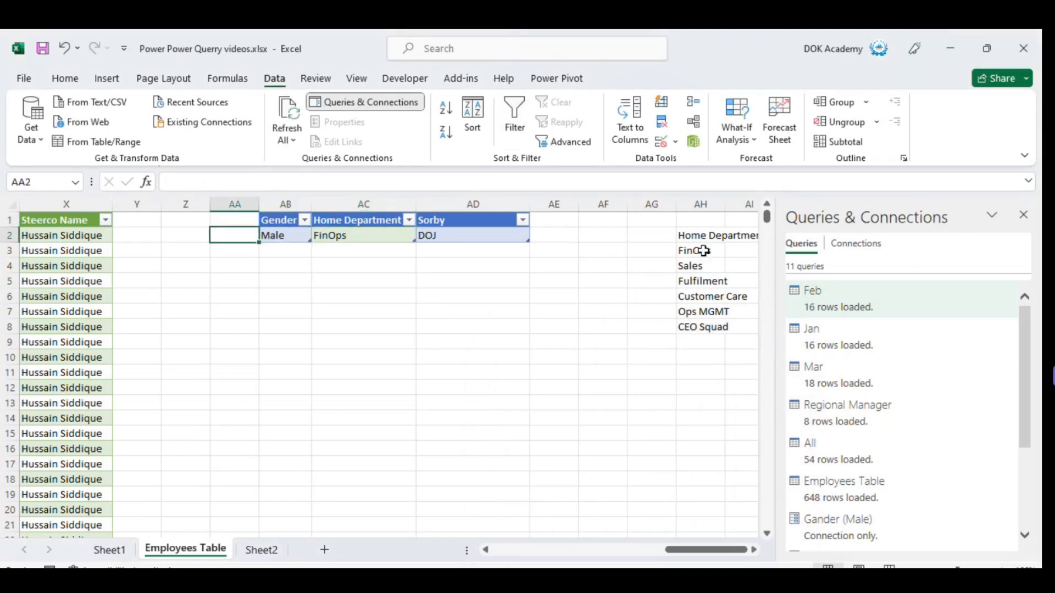
Open the Power Query Editor from the Home_Department query and display the Employees Table query.
left_click_drag(1027, 421, 1025, 506)
double_click(825, 492)
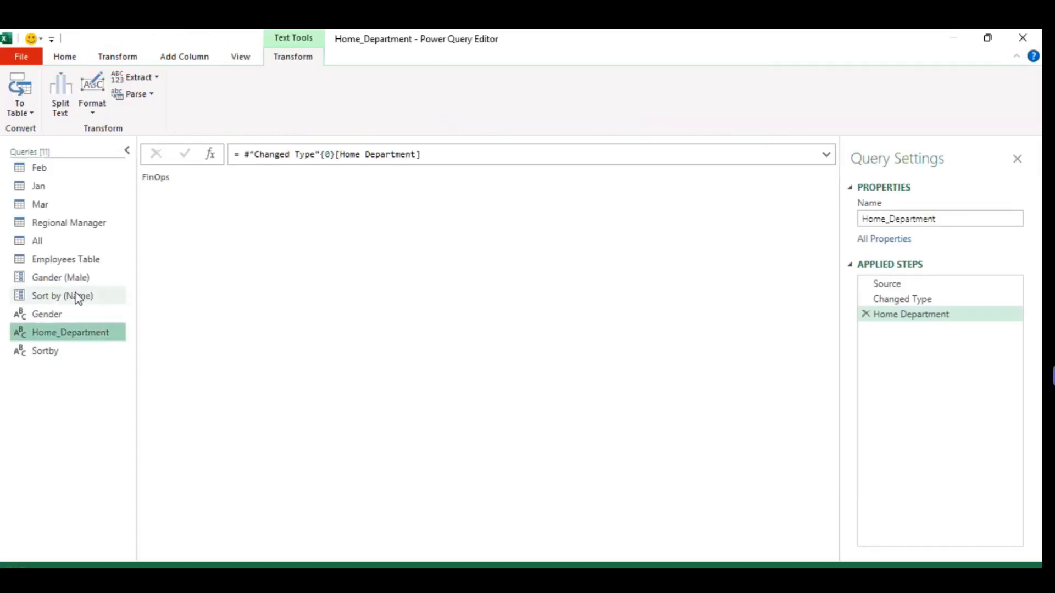
left_click(55, 292)
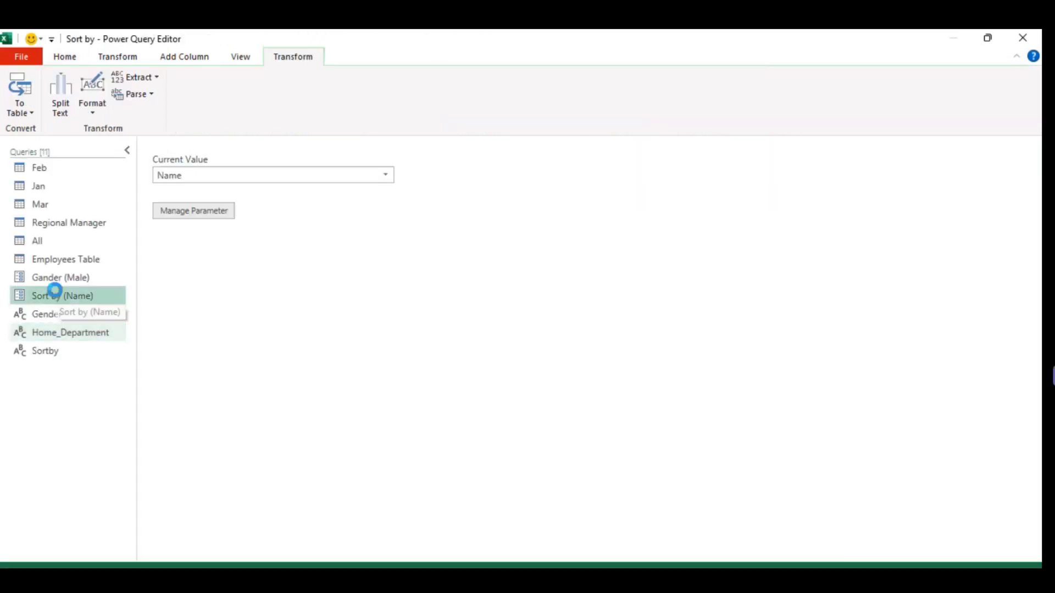
left_click(60, 258)
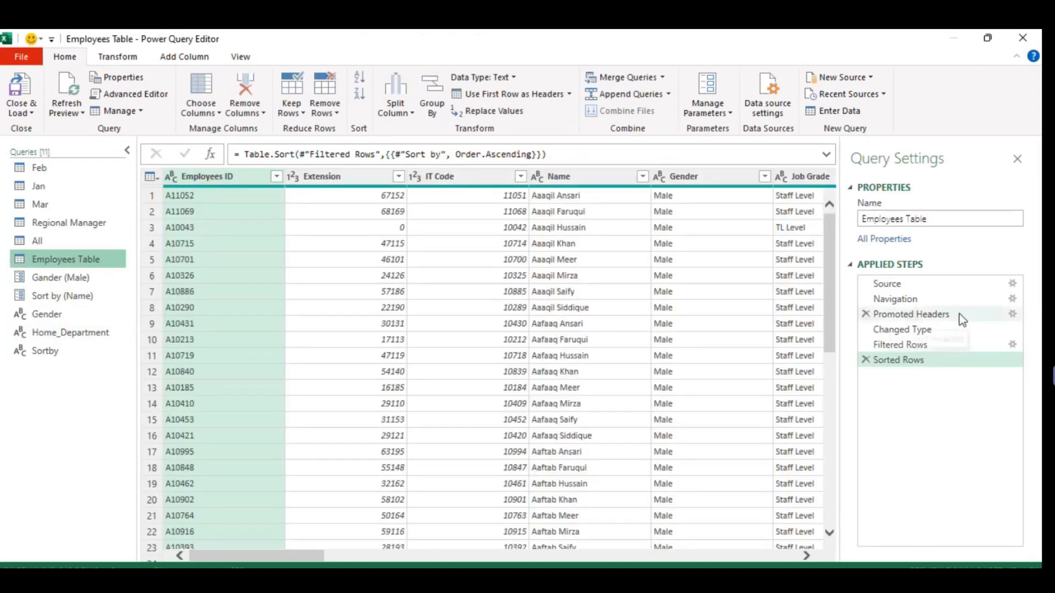
Try to delete the Gander parameter that the Filtered Rows step of the Employees Table query references.
left_click(905, 345)
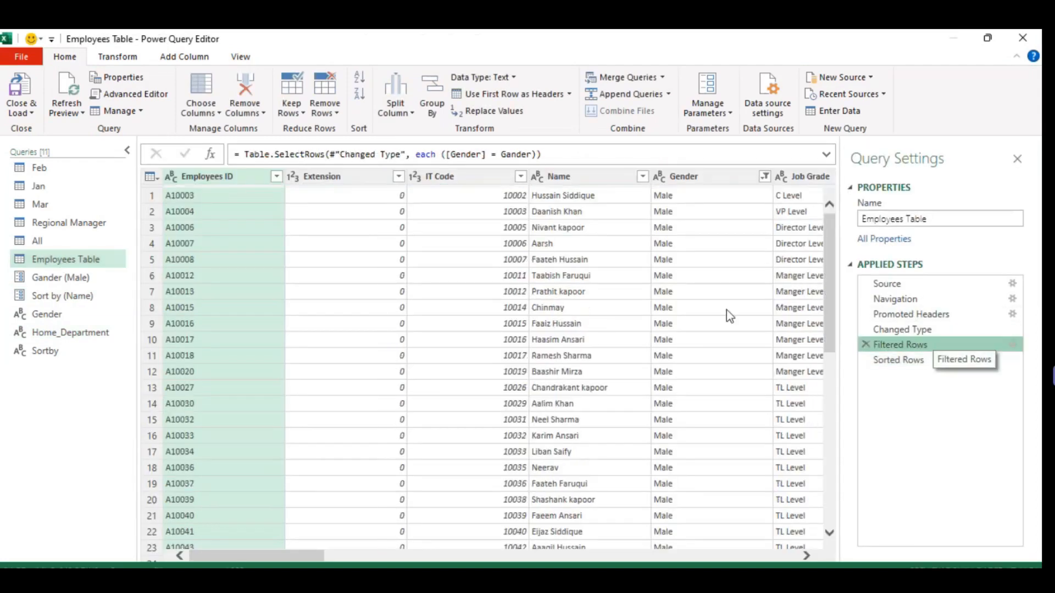
double_click(516, 155)
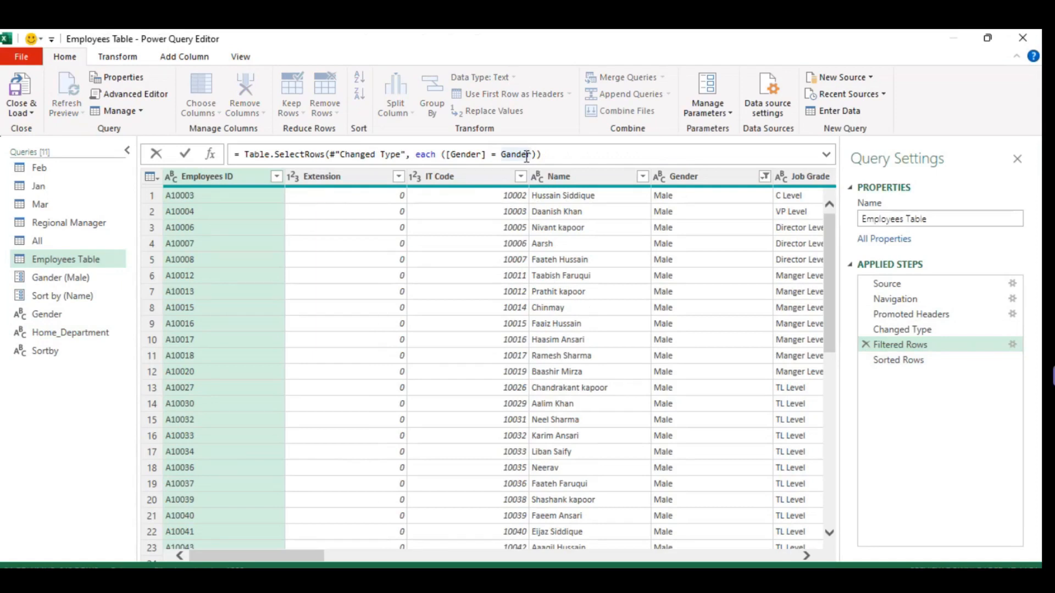
left_click(61, 278)
right_click(61, 281)
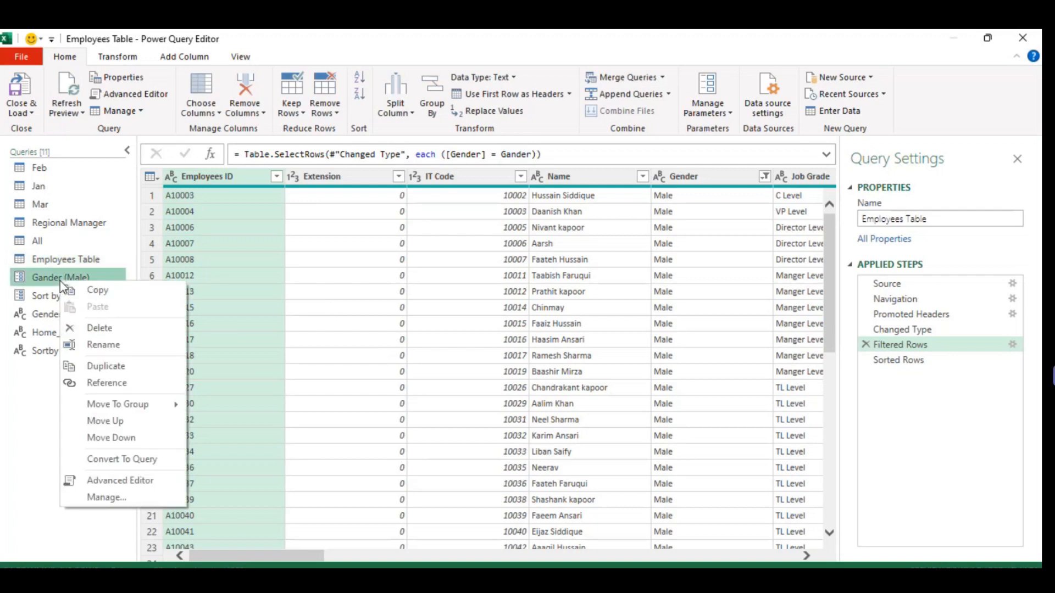
left_click(104, 329)
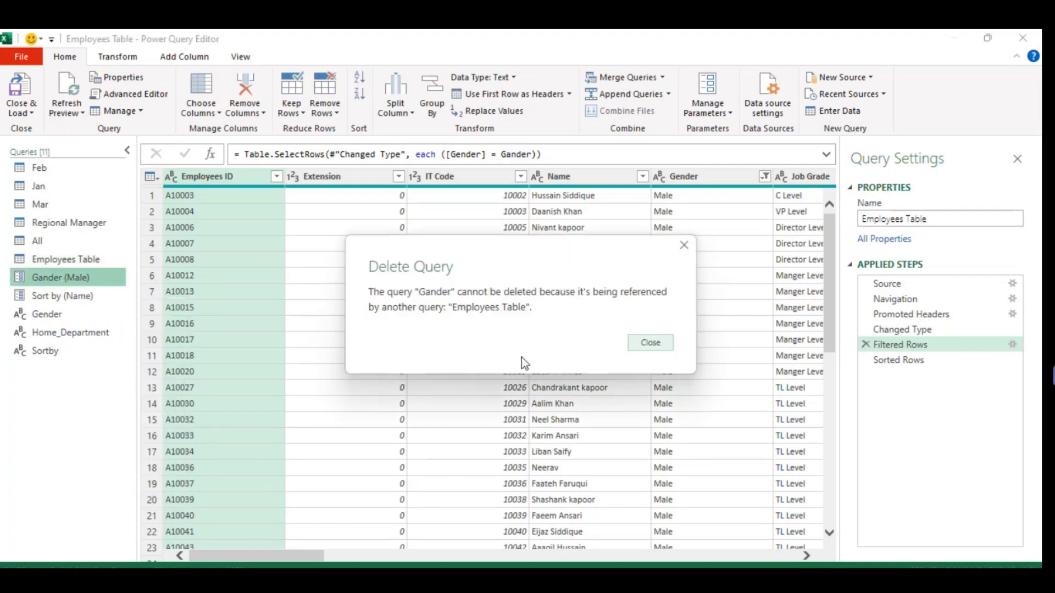
left_click(656, 345)
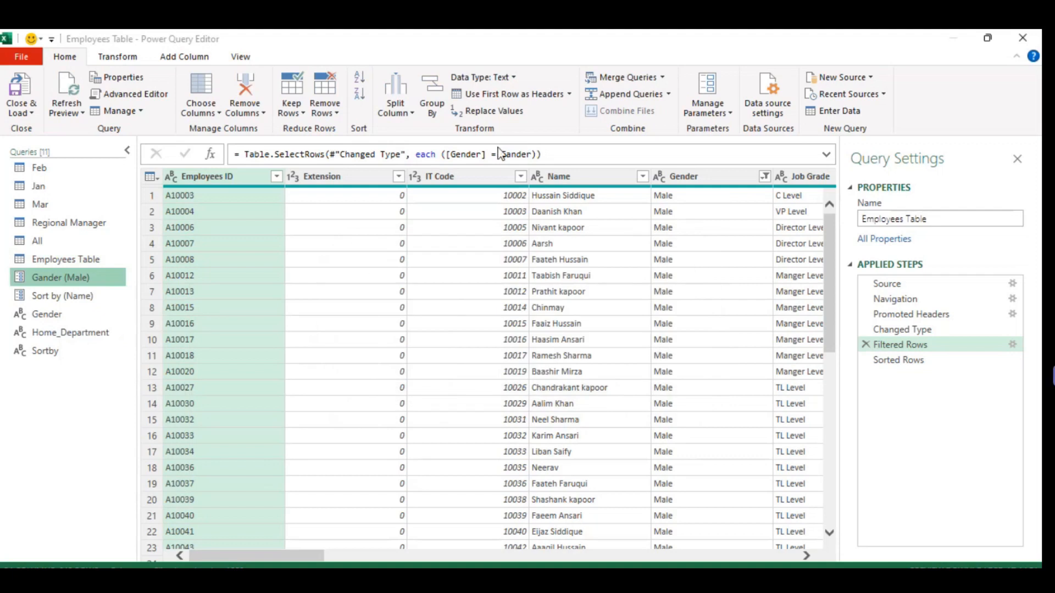
Replace the Gander reference in the Filtered Rows formula with an empty text string, "".
left_click(527, 154)
key("BackSpace")
key("BackSpace")
key("BackSpace")
key("BackSpace")
key("BackSpace")
key("BackSpace")
type("\"\"")
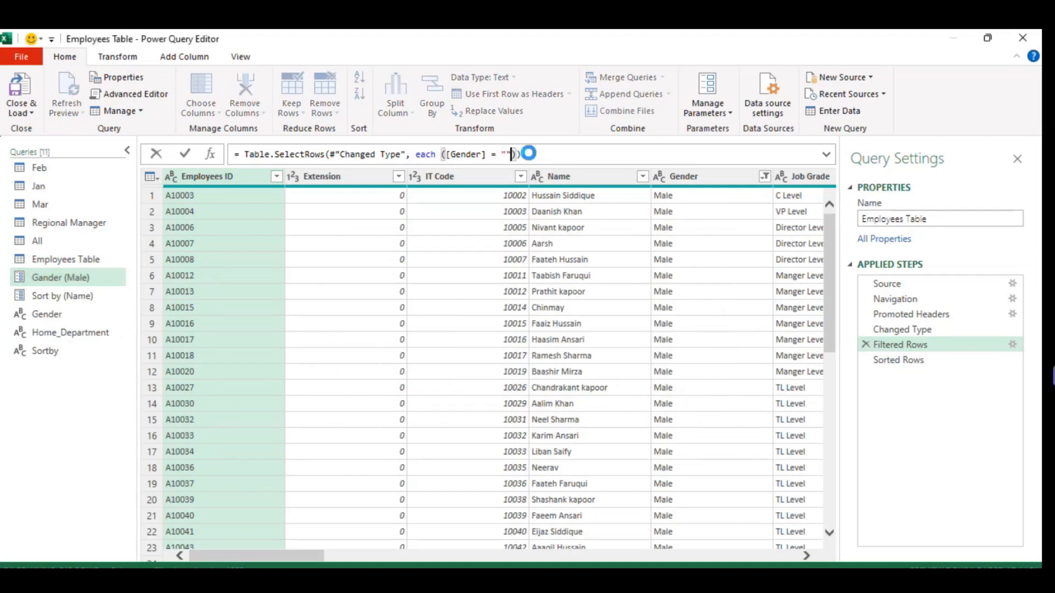
key("Return")
Delete the Gander (Male) parameter from the queries.
right_click(66, 278)
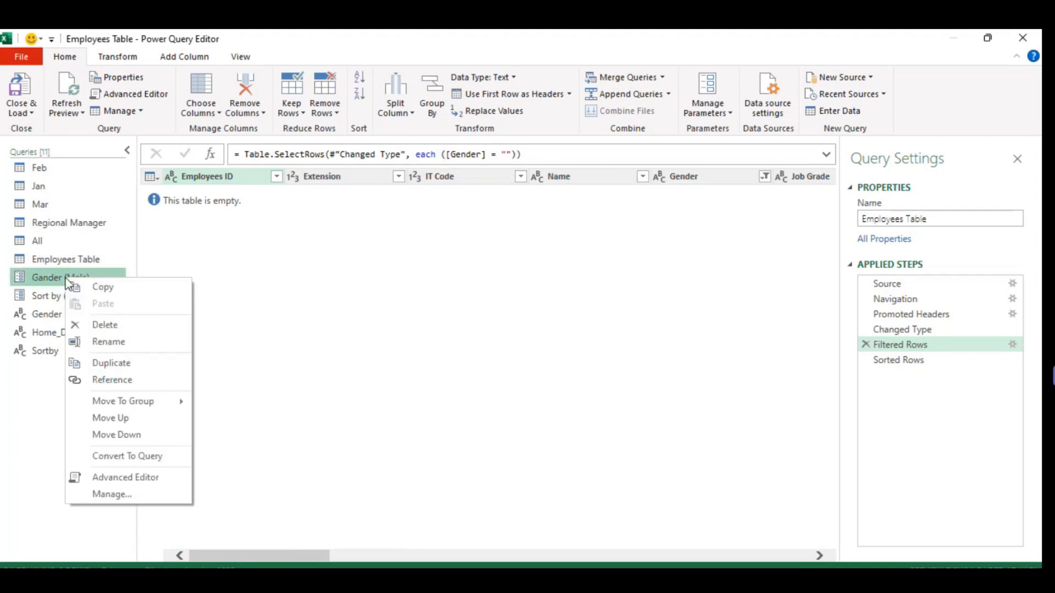
left_click(119, 326)
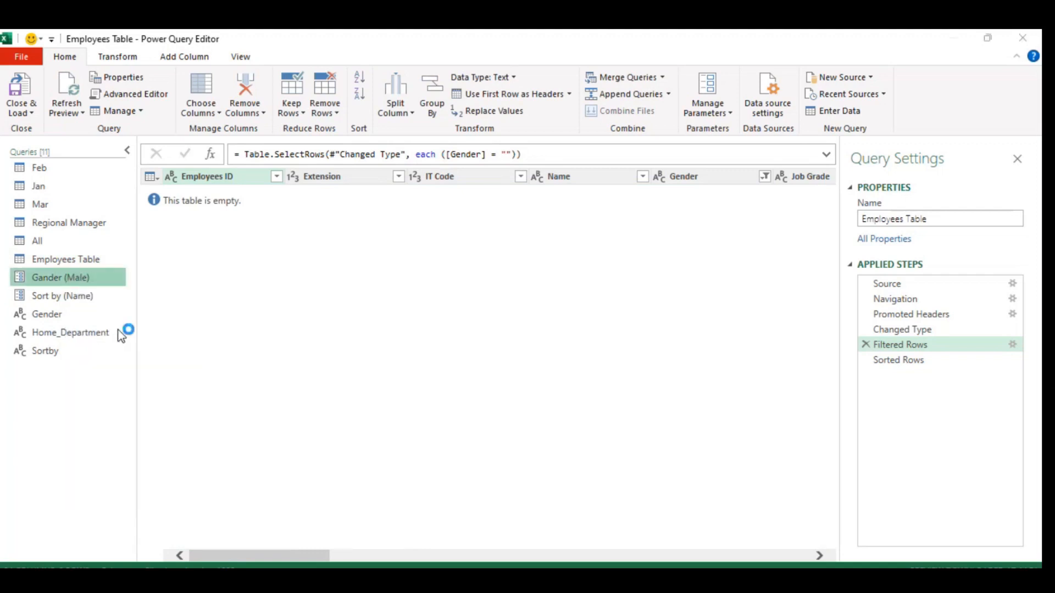
key("Escape")
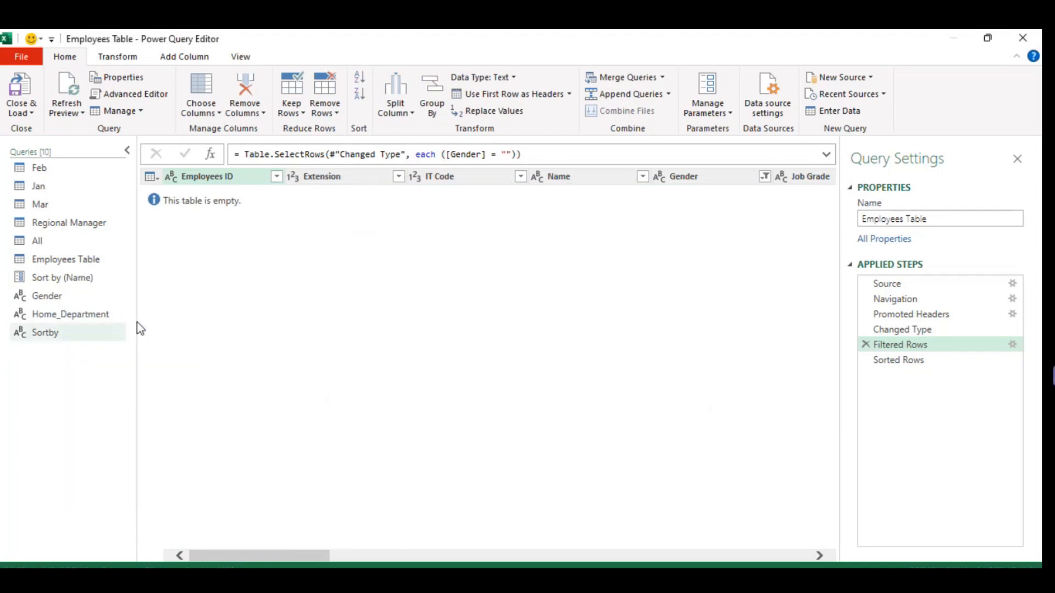
Set the Filtered Rows condition to [Gender] = Gender so it references the Gender query.
left_click(521, 154)
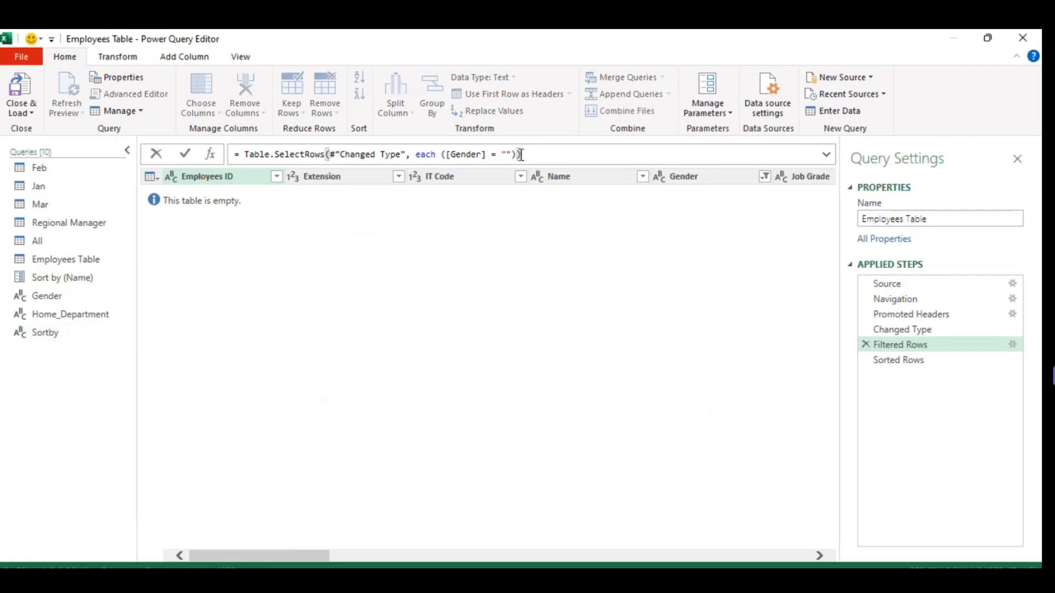
key("BackSpace")
key("BackSpace")
key("BackSpace")
key("BackSpace")
type("Gend")
key("Tab")
type(")")
left_click(186, 154)
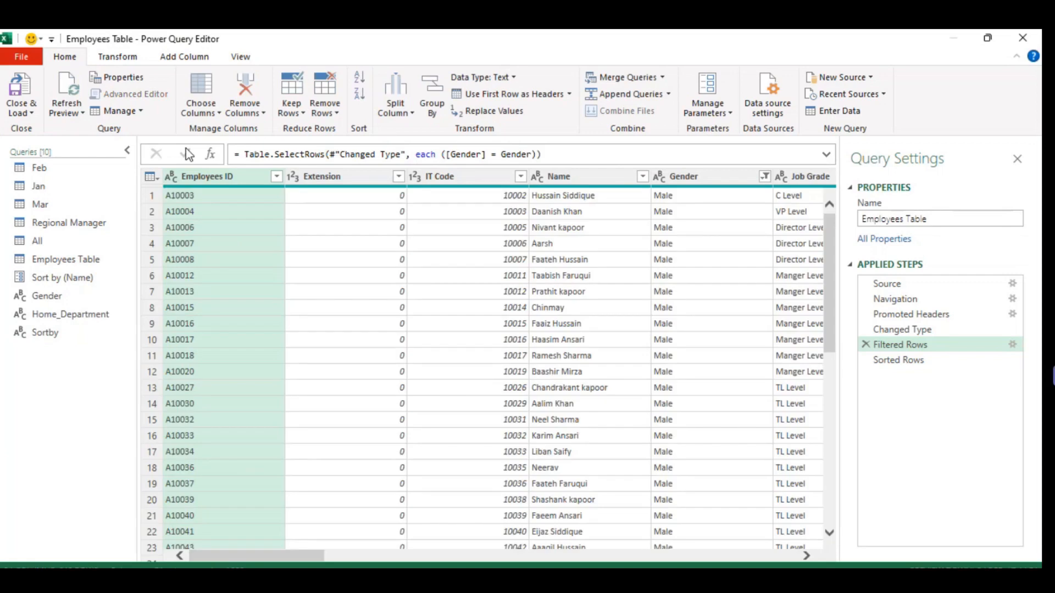
Replace #"Sort by" in the Sorted Rows formula with the Sortby query, keeping Order.Ascending.
left_click(884, 361)
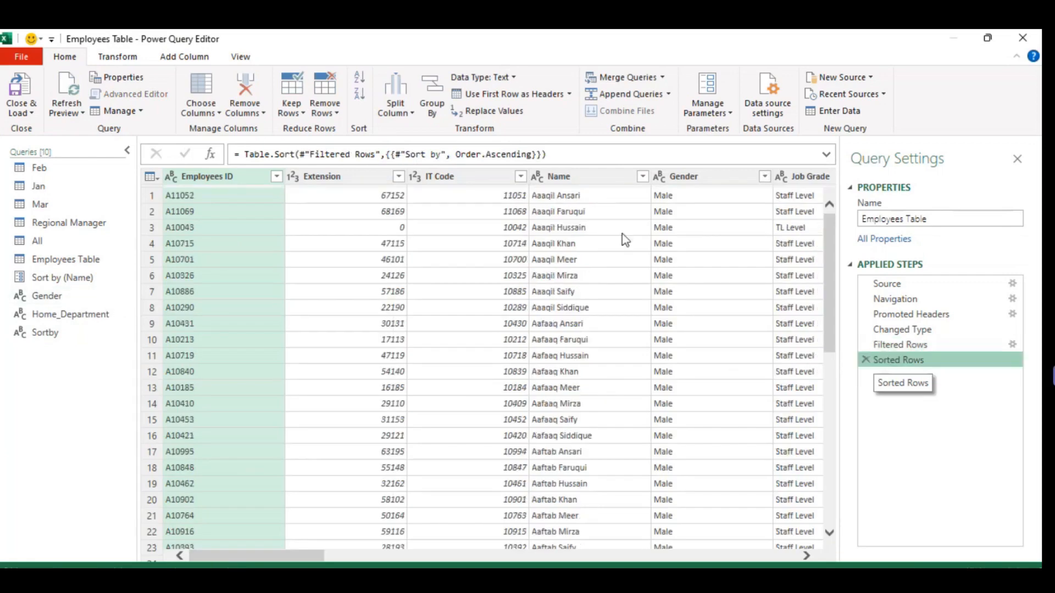
left_click(445, 154)
key("BackSpace")
key("BackSpace")
key("BackSpace")
key("BackSpace")
key("BackSpace")
key("BackSpace")
key("BackSpace")
key("BackSpace")
key("BackSpace")
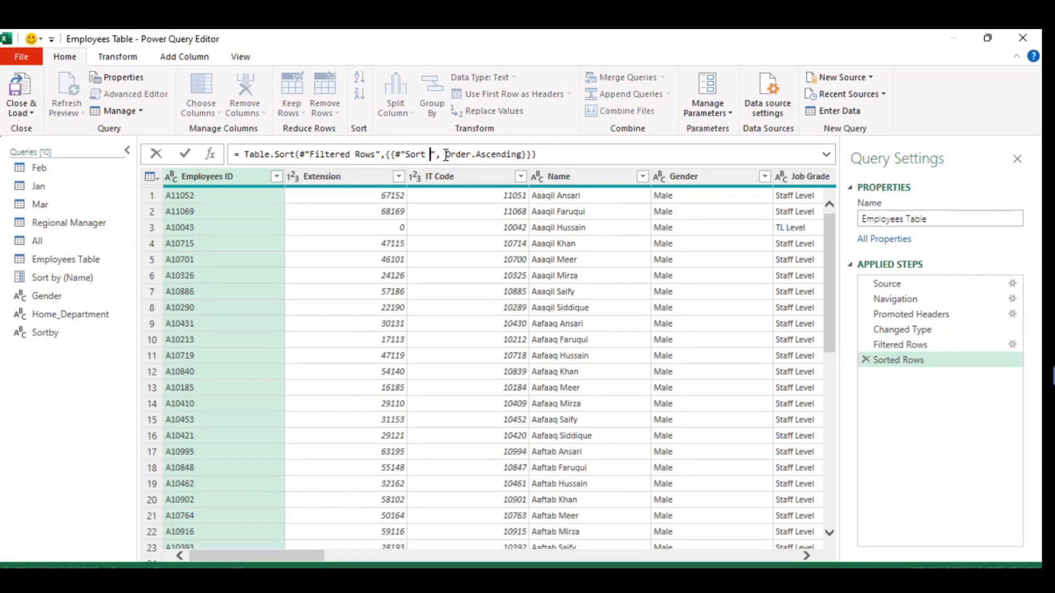
key("BackSpace")
type("sort")
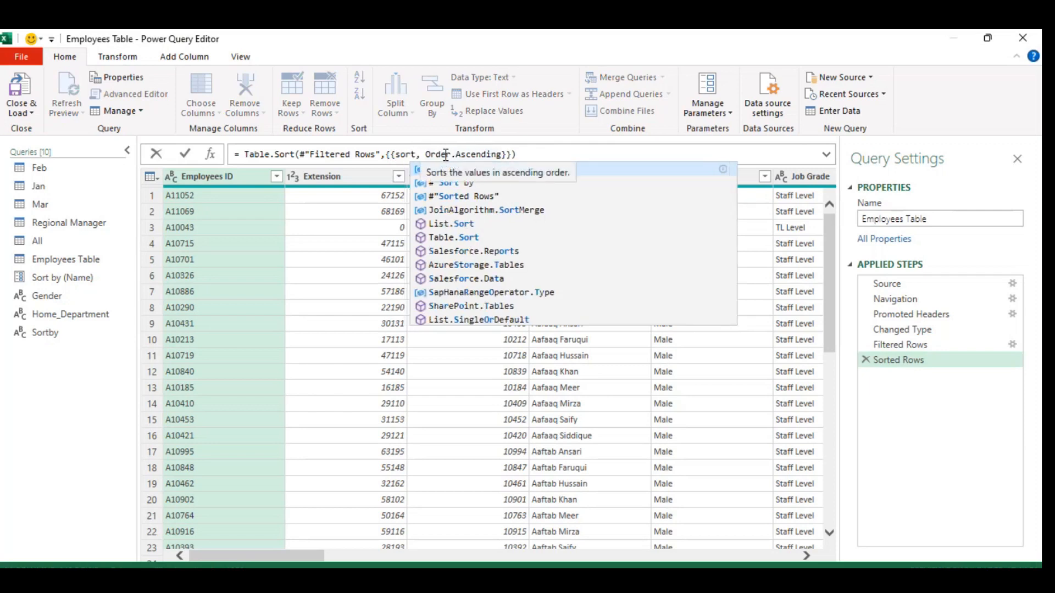
key("Tab")
key("End")
left_click(187, 153)
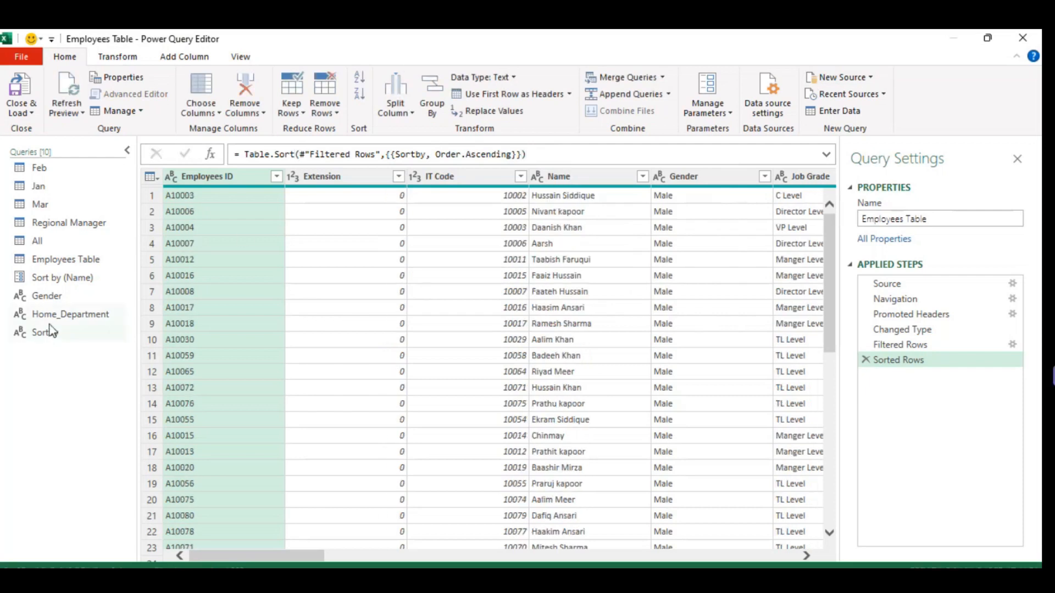
Check the value of the Home_Department query and filter the Home Department column of Employees Table to FinOps only.
left_click(69, 318)
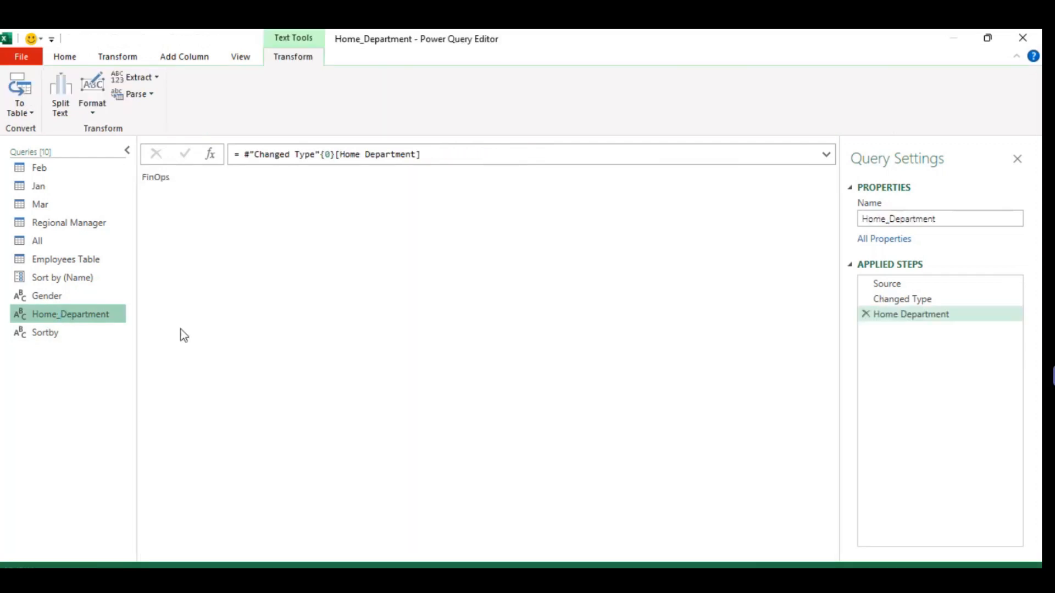
left_click(61, 263)
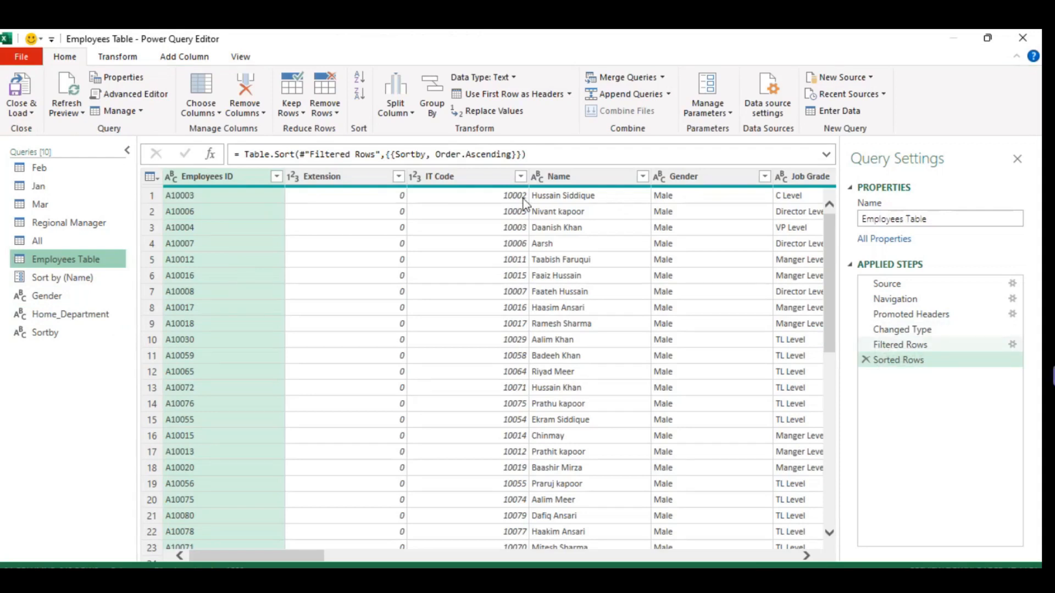
left_click(587, 181)
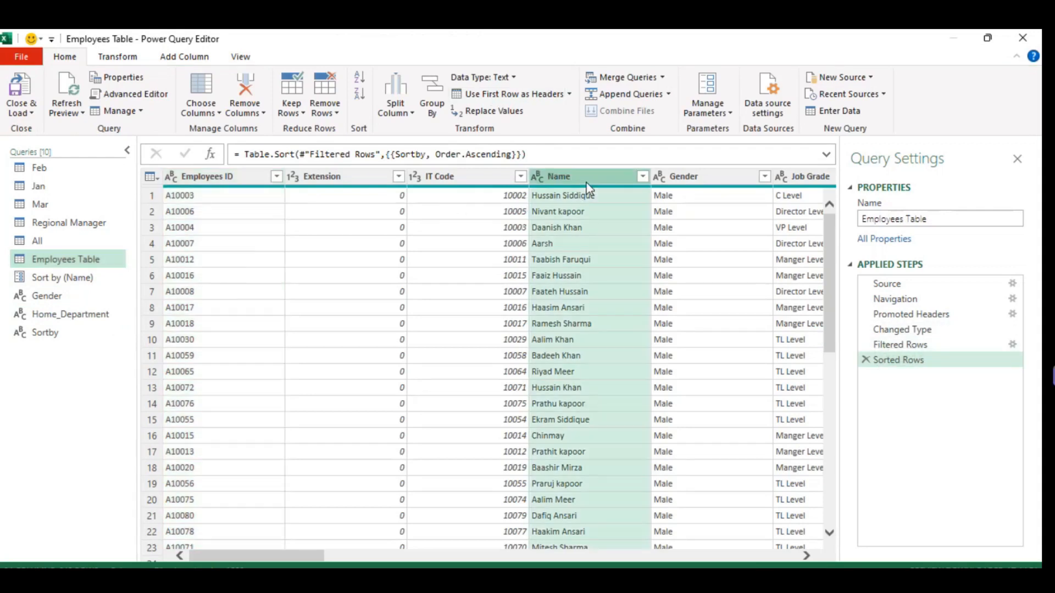
key("Right")
key("Right")
key("Right")
key("Right")
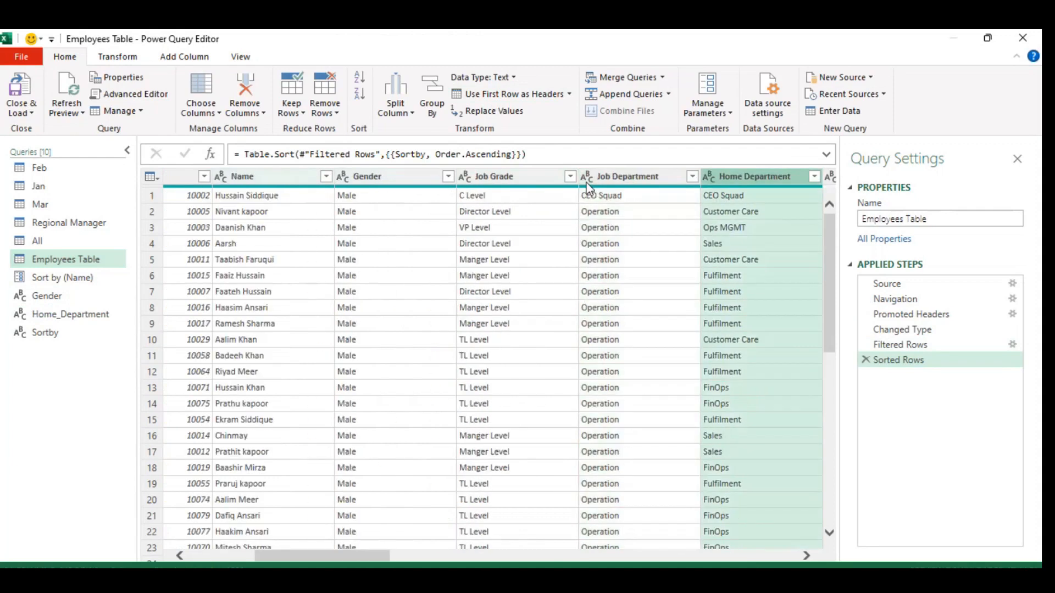
key("Right")
key("Left")
left_click(695, 177)
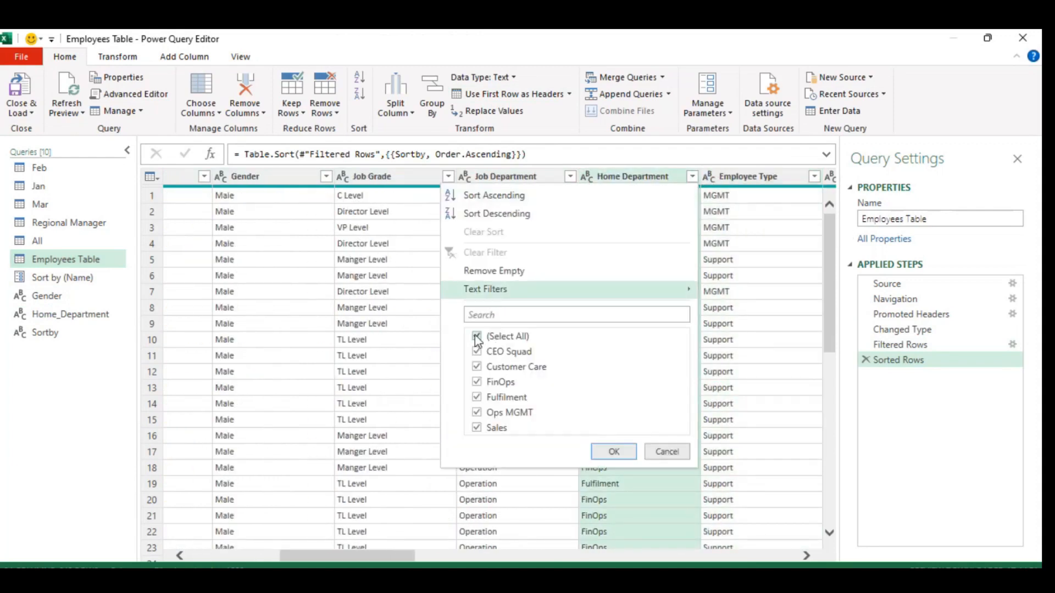
left_click(477, 337)
left_click(476, 383)
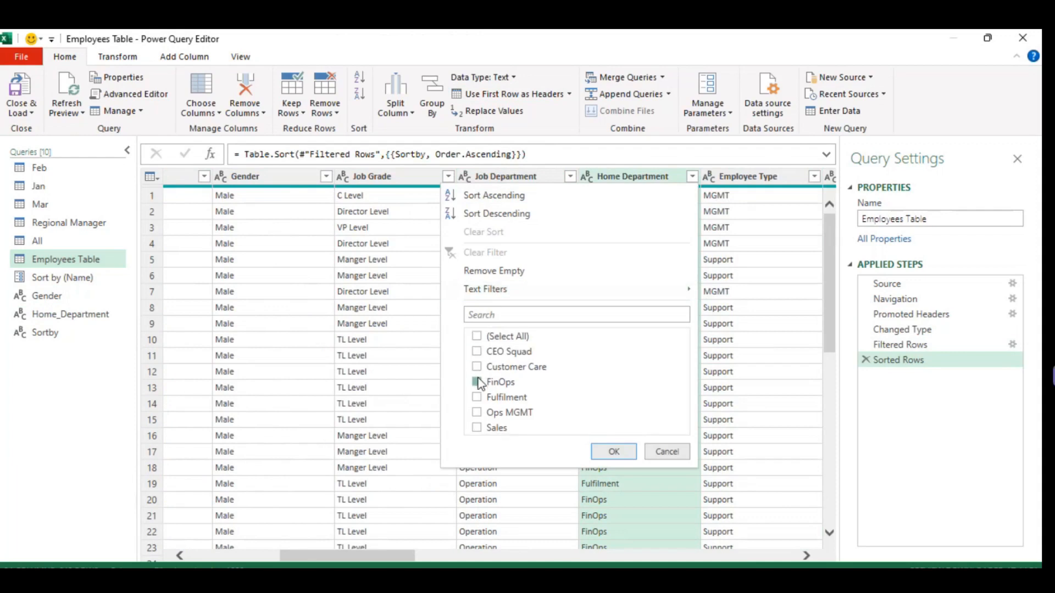
left_click(600, 451)
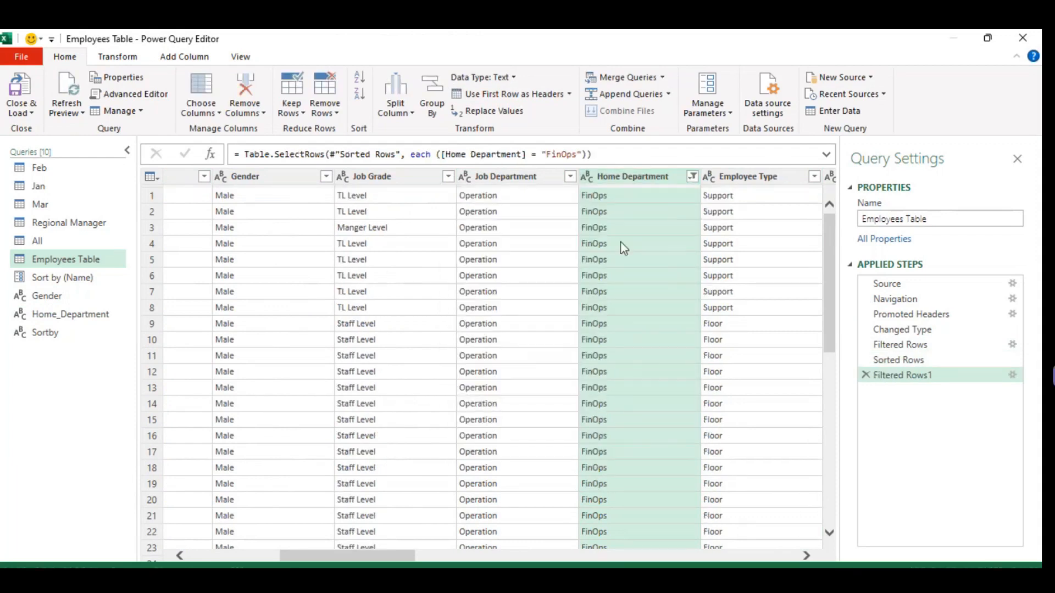
Replace "FinOps" in the new filter formula with the Home_Department query, giving [Home Department] = Home_Department.
left_click(583, 155)
key("BackSpace")
key("BackSpace")
key("BackSpace")
key("BackSpace")
key("BackSpace")
key("BackSpace")
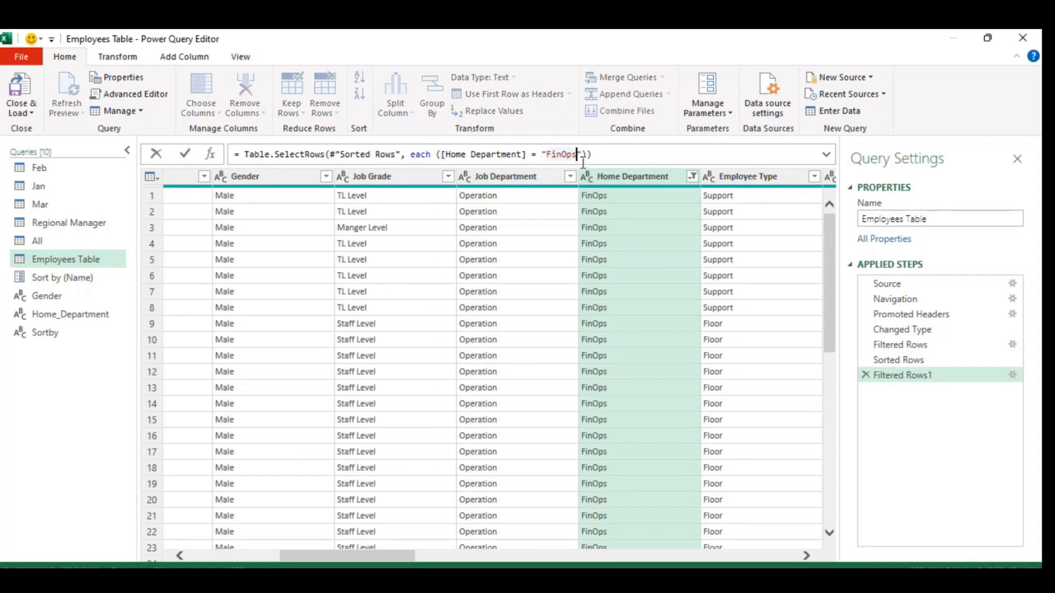
key("BackSpace")
key("BackSpace")
type("Home")
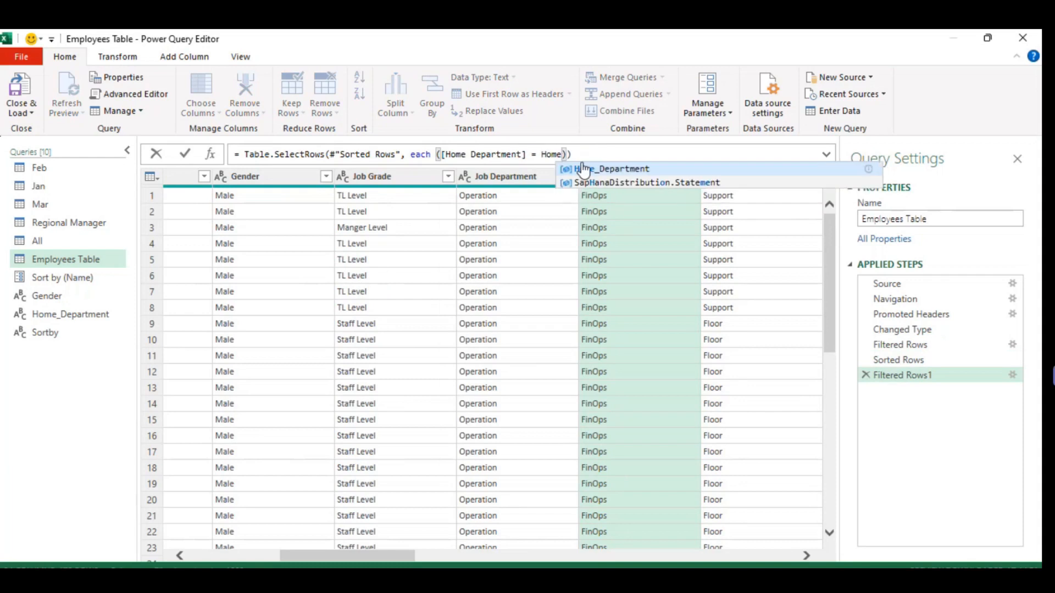
left_click(583, 170)
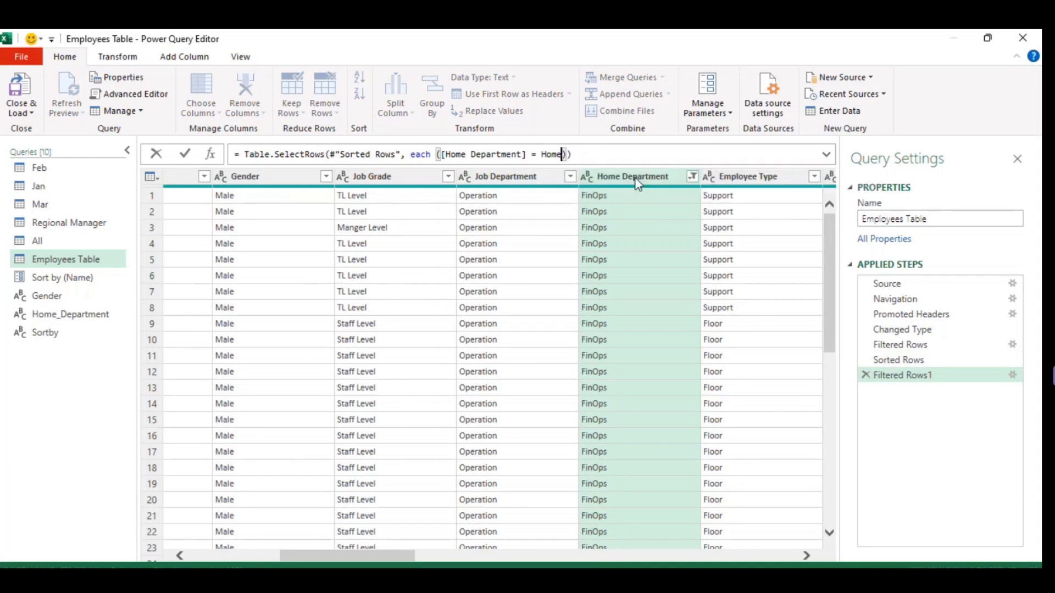
left_click(186, 155)
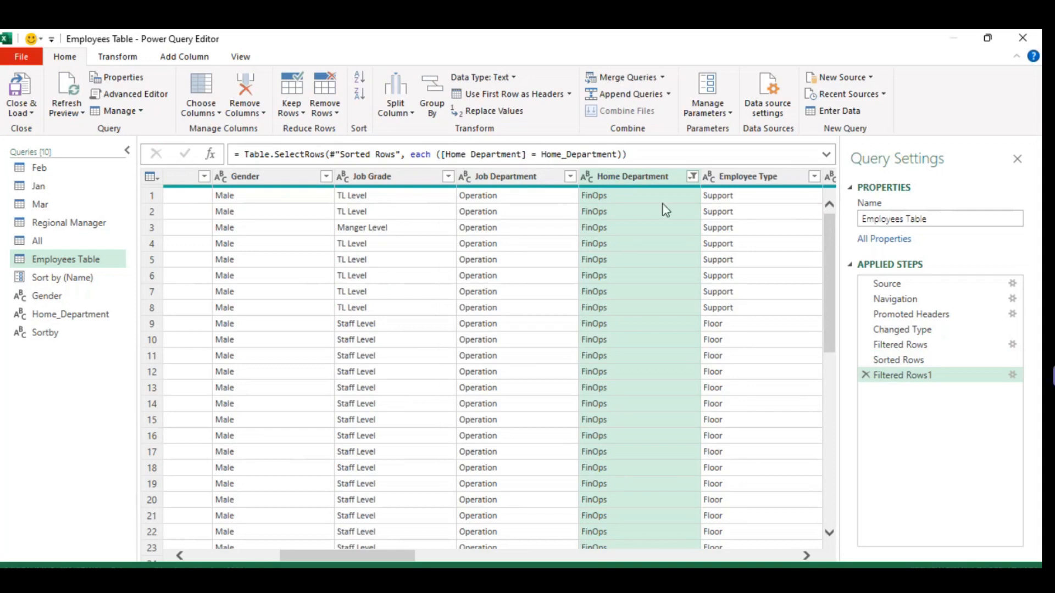
Close and load the queries to the workbook, and check the choices in the Home Department drop-down cell AC2.
left_click(37, 110)
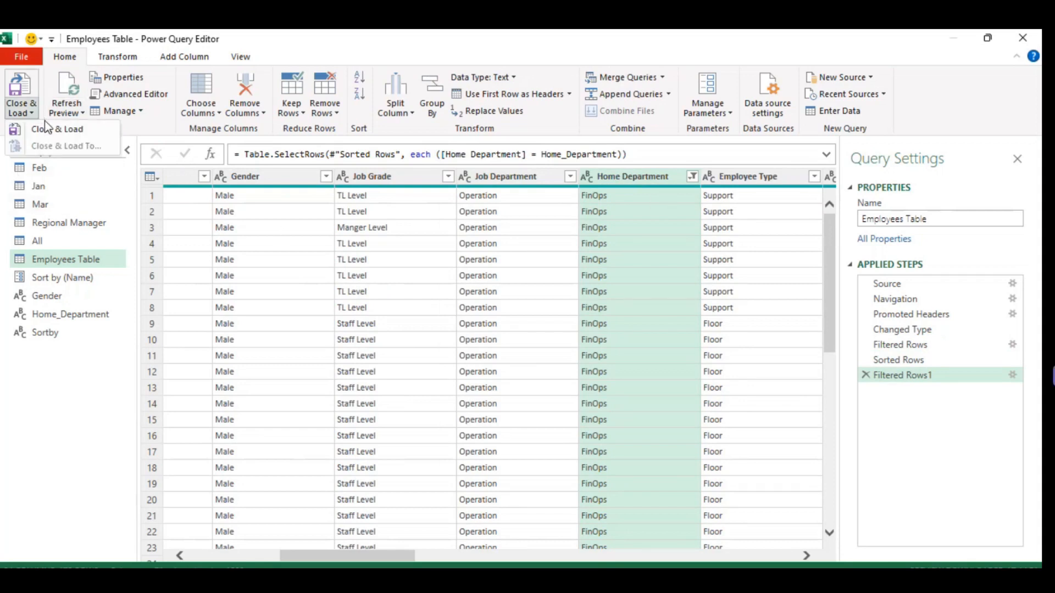
left_click(66, 136)
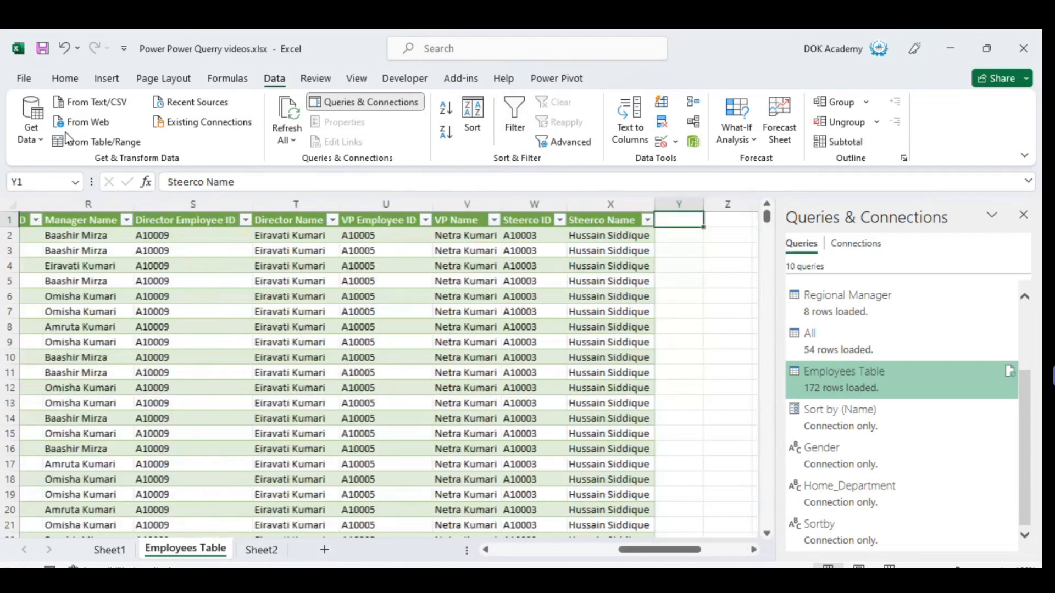
key("Left")
key("alt+Down")
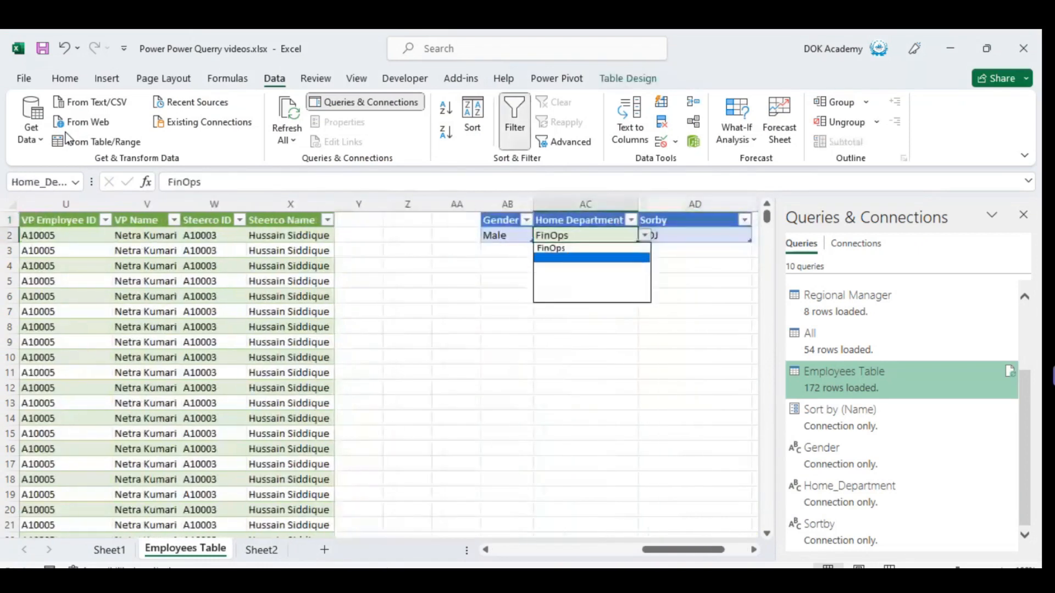
key("Escape")
Inspect the UNIQUE department list starting in cell AH2 that supplies the Home Department drop-down.
key("Right")
key("Right")
key("Right")
key("Right")
key("Right")
key("Right")
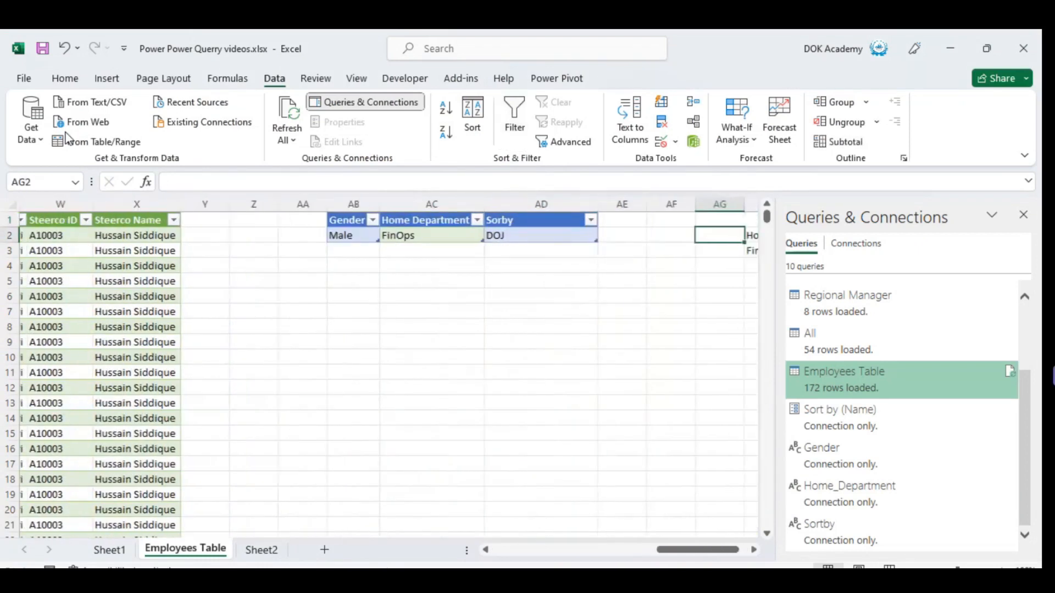
key("Left")
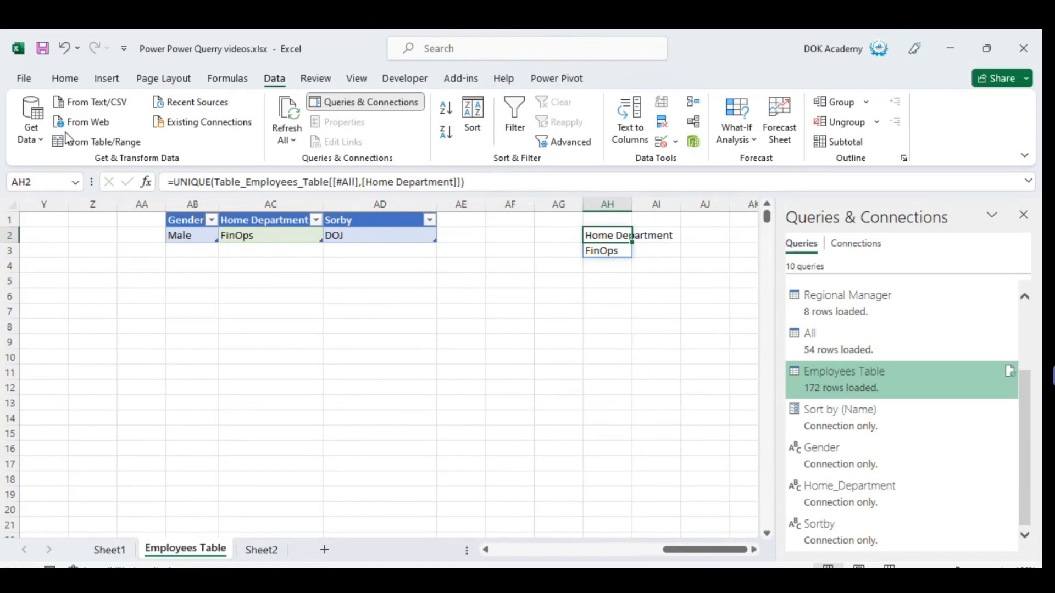
key("Left")
key("Left")
key("Left")
key("Left")
key("Left")
key("Left")
key("Left")
key("Left")
key("Left")
key("Left")
key("Left")
key("Left")
key("Left")
key("Left")
key("Left")
key("Left")
key("Left")
key("Left")
key("Left")
key("Left")
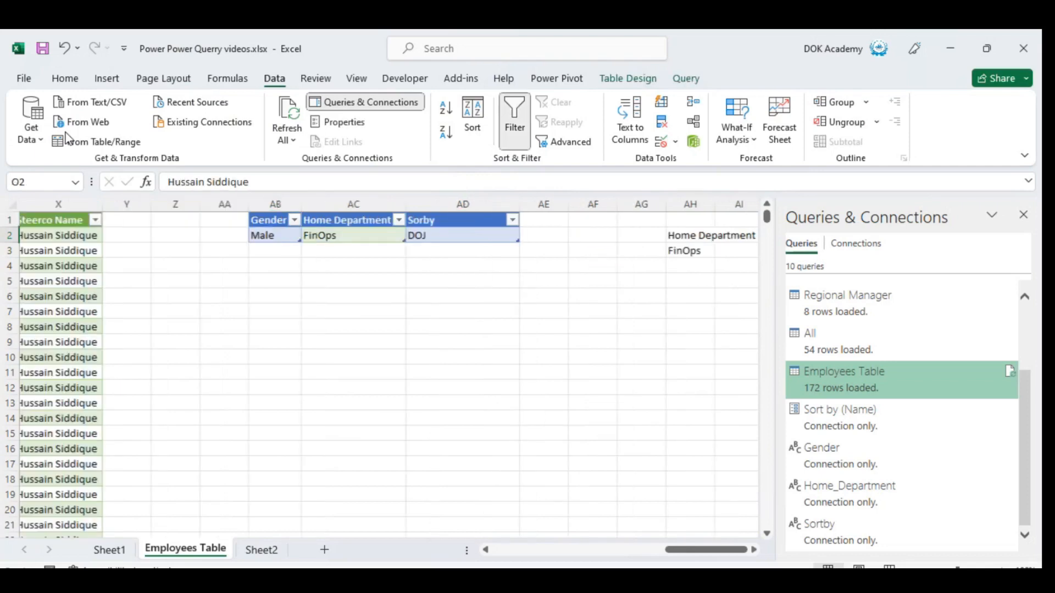
key("Right")
key("Right")
key("Right")
key("Right")
key("Right")
key("Right")
key("Up")
key("Right")
key("Right")
key("Right")
key("Right")
key("Right")
key("Right")
key("Right")
key("Right")
key("Right")
key("Right")
key("Right")
key("Right")
key("Down")
key("Right")
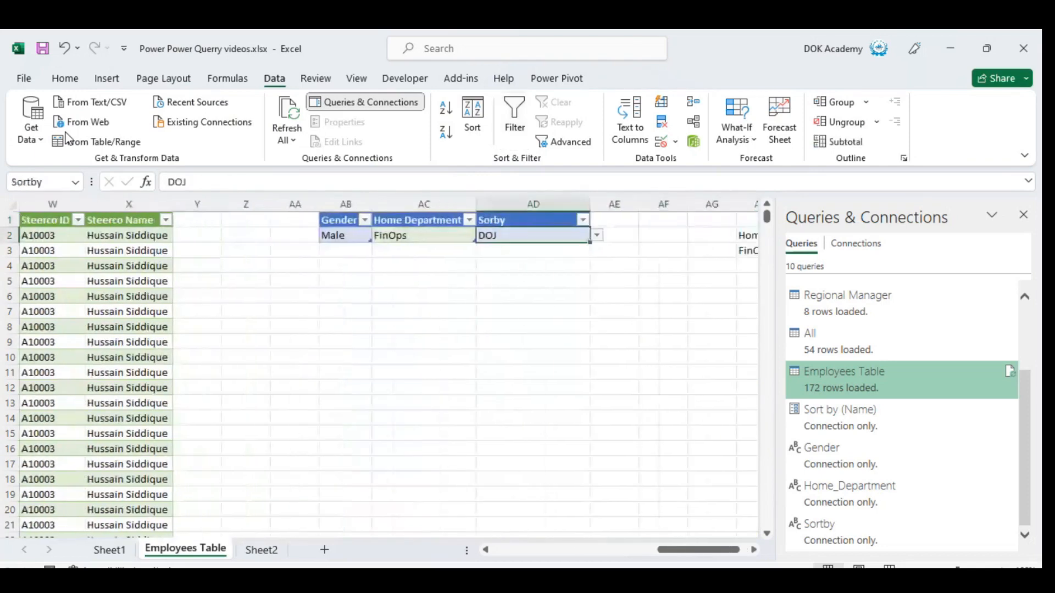
key("Left")
key("Left")
key("Left")
key("Left")
key("Left")
key("Left")
key("Left")
key("Left")
key("Left")
key("Left")
key("Left")
key("Left")
key("Left")
key("Left")
key("Left")
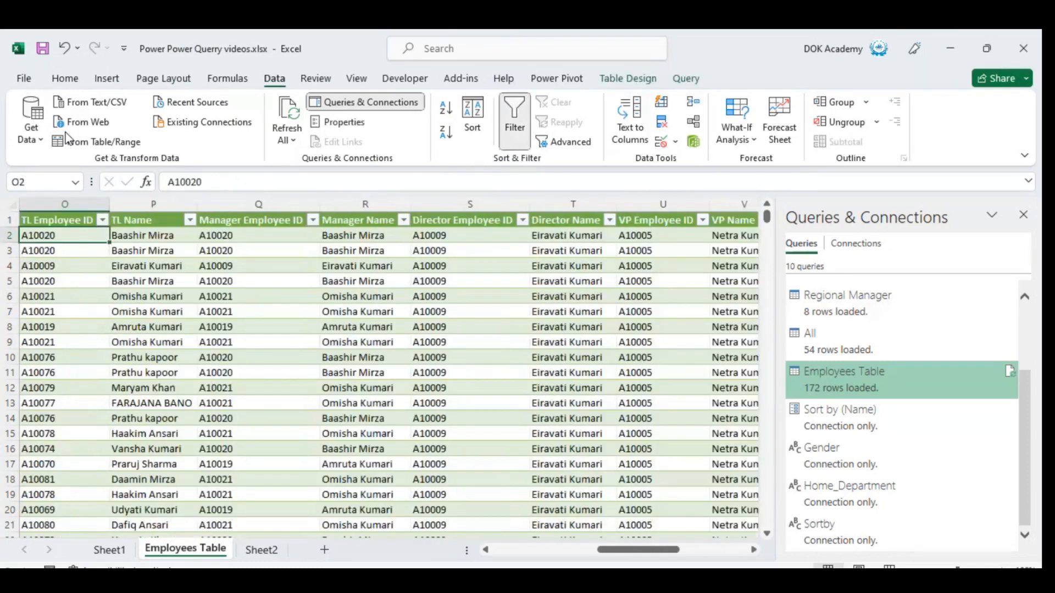
key("Right")
key("Right")
key("Right")
key("Left")
key("Left")
key("Right")
key("Up")
key("Right")
key("Right")
key("Right")
key("Right")
key("Right")
key("Right")
key("Right")
key("Right")
key("Right")
key("Right")
key("Right")
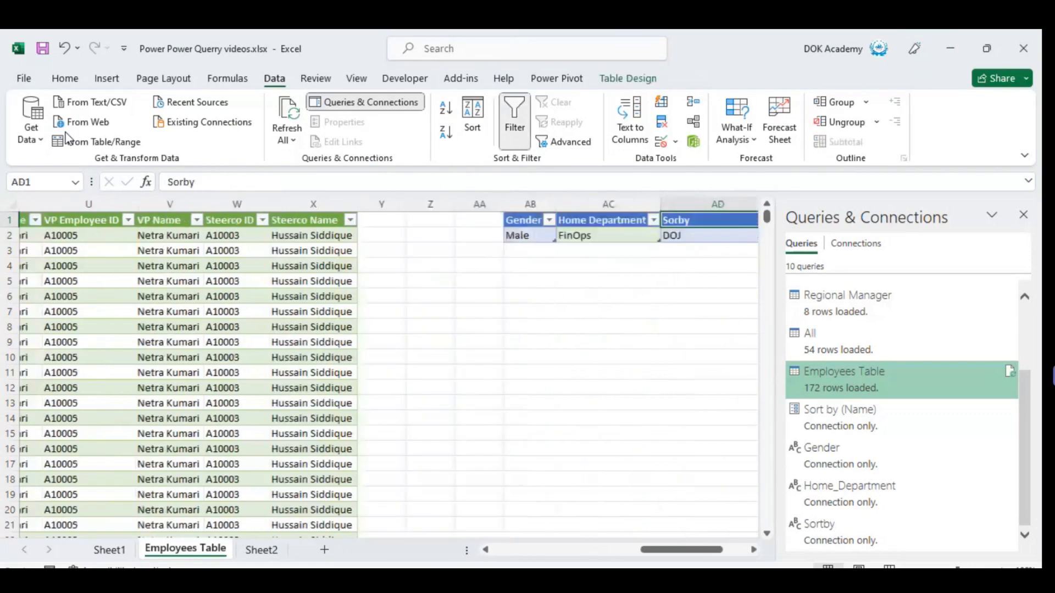
Set the Sorby drop-down cell AD2 to TL Name.
key("Down")
key("alt+Down")
key("Down")
key("Down")
key("Down")
key("Down")
key("Down")
key("Down")
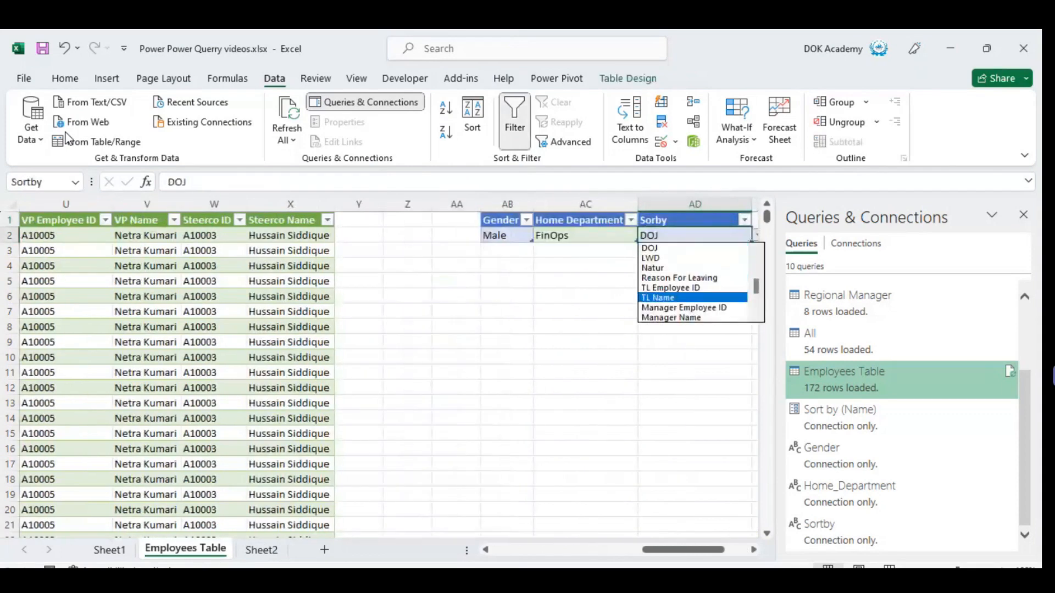
key("Return")
Set the Gender drop-down cell AB2 to Female.
key("Left")
key("Left")
key("Left")
key("Left")
key("Left")
key("Left")
key("Left")
key("Left")
key("Left")
key("Left")
key("Left")
key("Left")
key("Left")
key("Left")
key("Left")
key("Left")
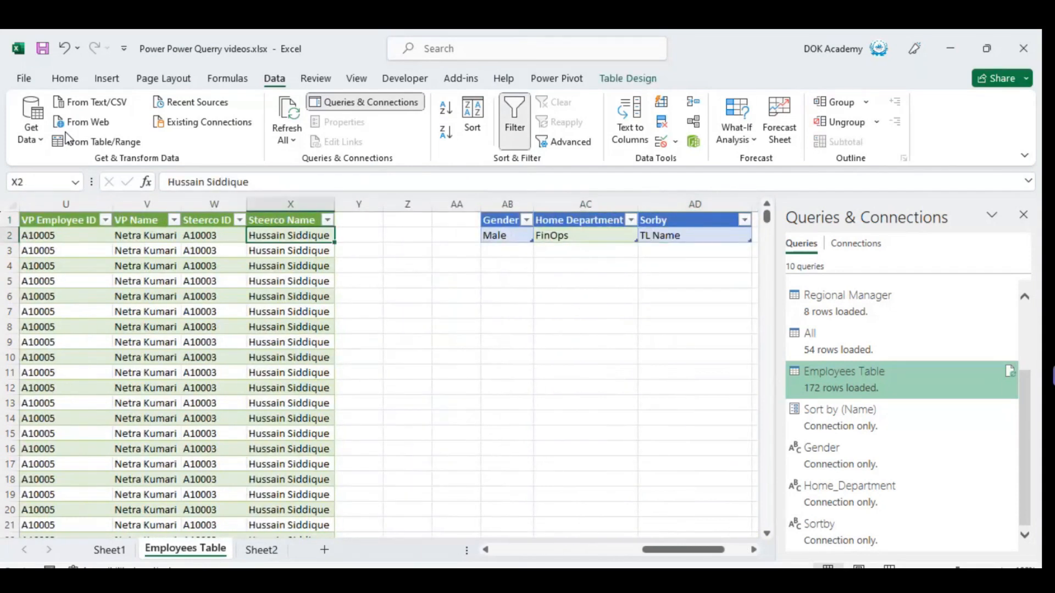
key("Up")
key("Right")
key("Right")
key("Right")
key("Right")
key("Right")
key("Right")
key("Right")
key("Right")
key("Right")
key("Right")
key("Down")
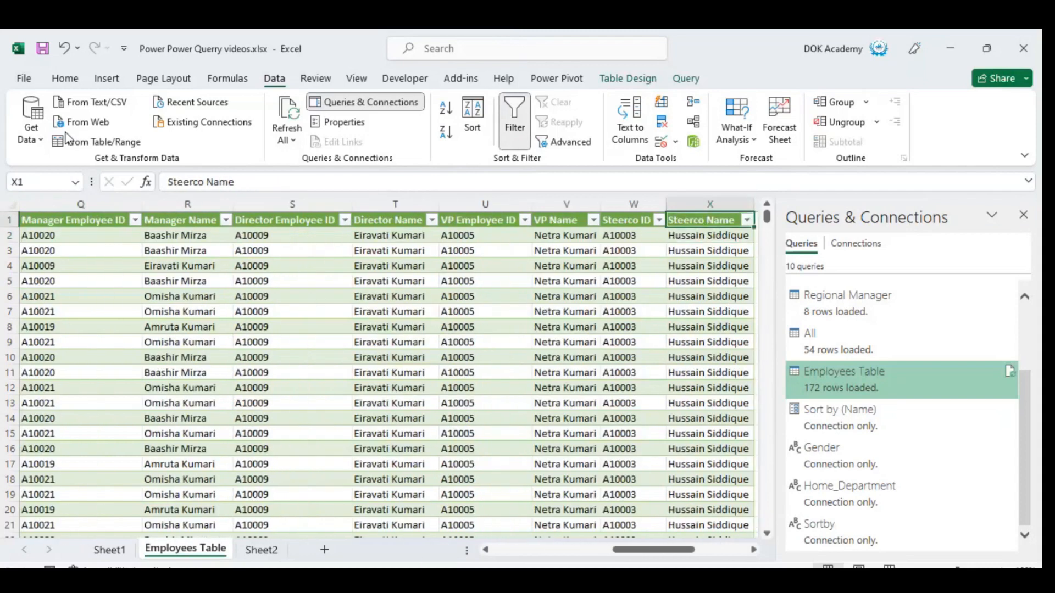
key("Up")
key("Right")
key("Right")
key("Right")
key("Right")
key("Down")
key("alt+Down")
Go back to the employee data and refresh Employees Table to apply the new Gender and Sorby choices.
key("Down")
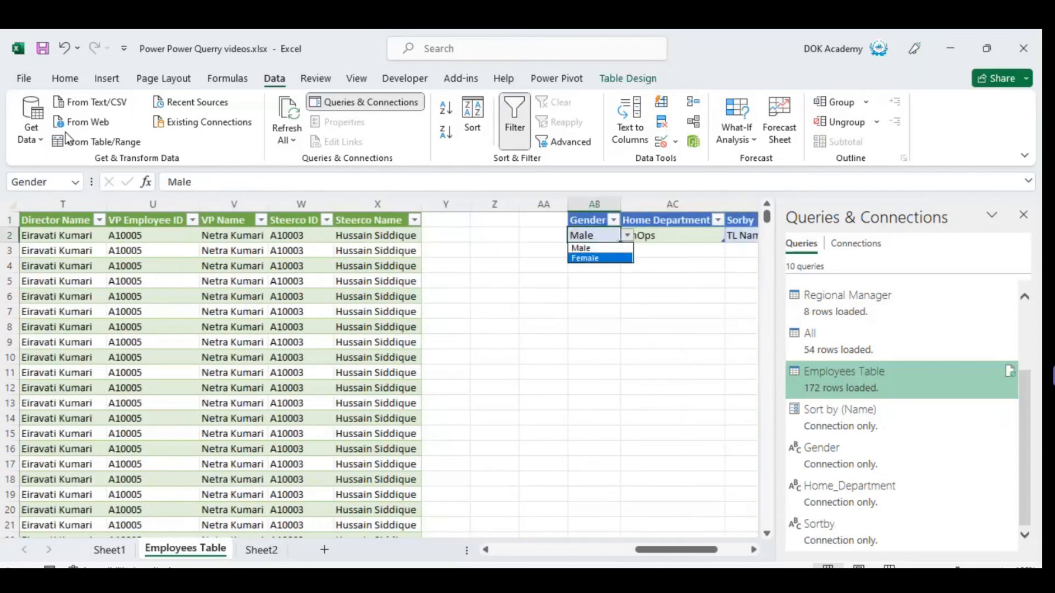
key("Return")
key("Left")
key("Left")
key("Left")
key("Left")
key("Left")
key("Left")
key("Left")
key("Left")
key("Left")
key("Left")
key("Left")
key("Left")
key("Left")
key("Left")
key("Left")
key("Left")
key("Left")
key("Left")
key("Down")
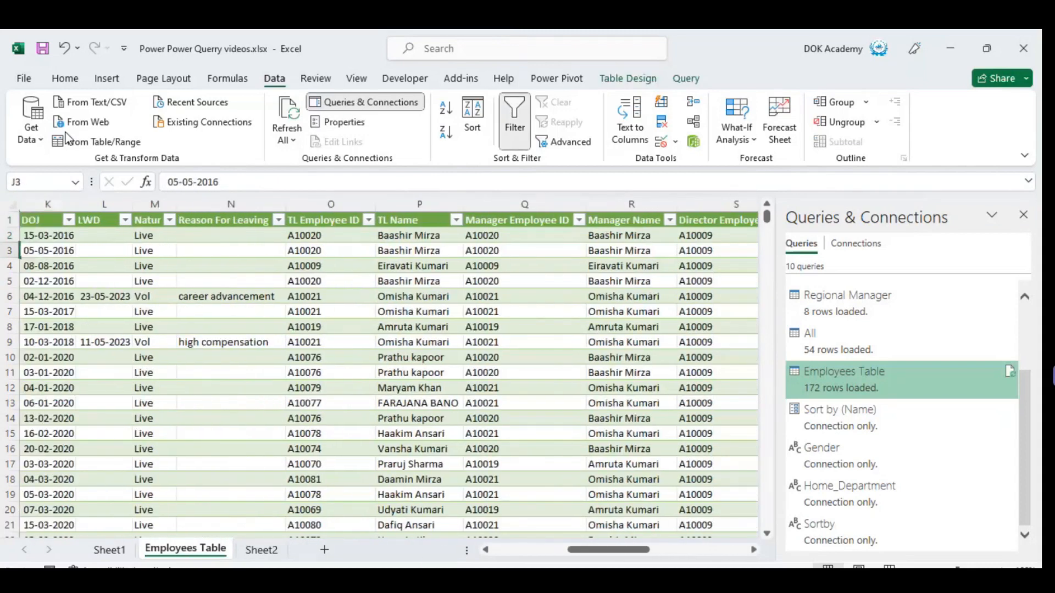
key("Left")
key("Left")
key("Left")
key("Left")
key("Left")
key("Left")
key("Left")
key("Left")
key("Left")
key("Right")
key("Right")
key("Right")
key("Right")
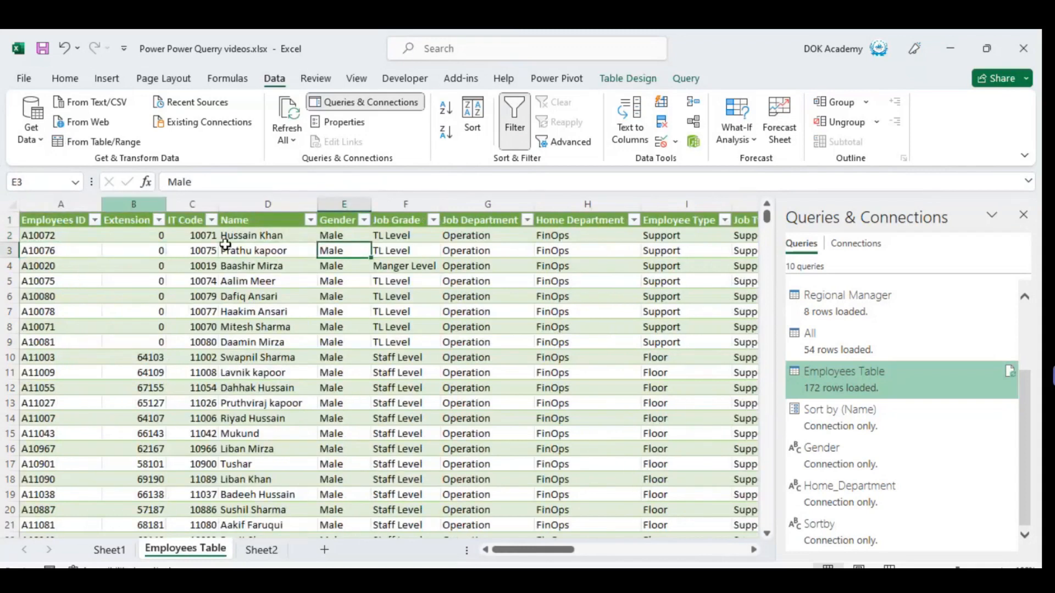
right_click(289, 297)
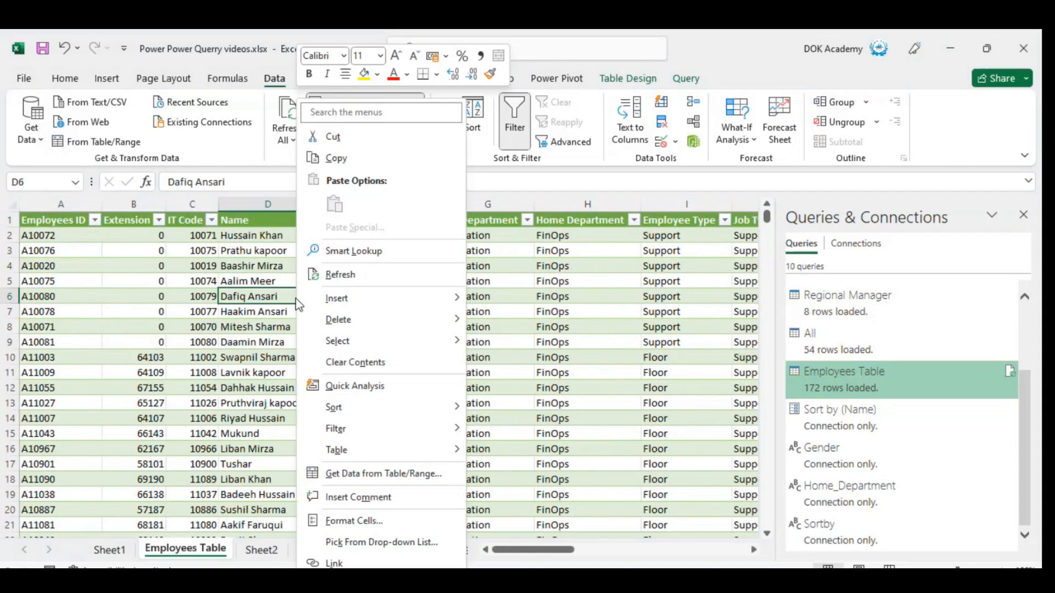
left_click(370, 272)
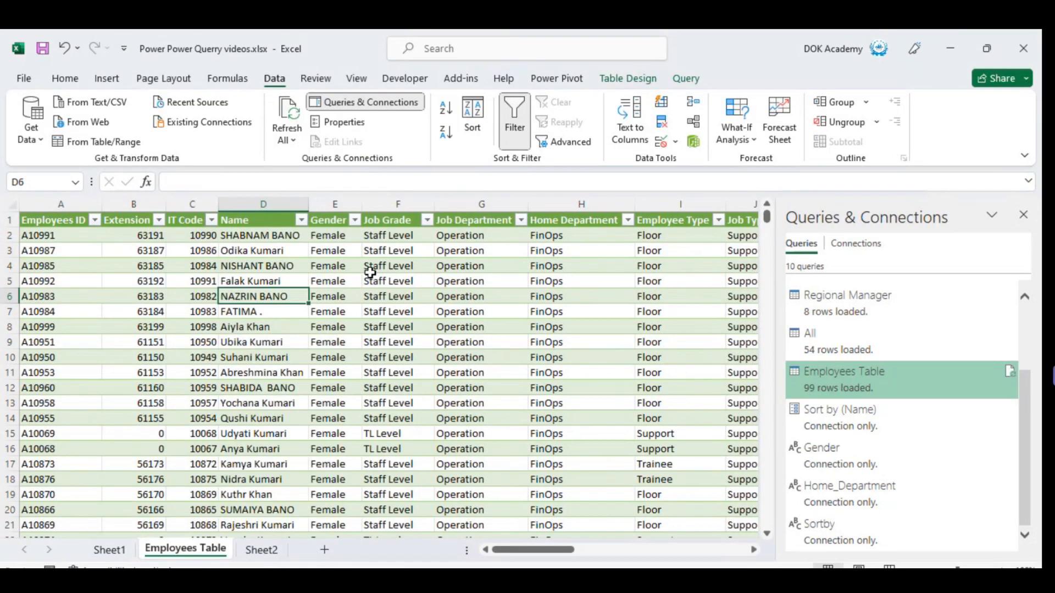
Check the Gender, Home Department and TL Name columns of the refreshed Employees Table.
key("Up")
key("Up")
key("Up")
key("Up")
key("Up")
key("Right")
key("Right")
key("Right")
key("Down")
key("Right")
key("Down")
key("Down")
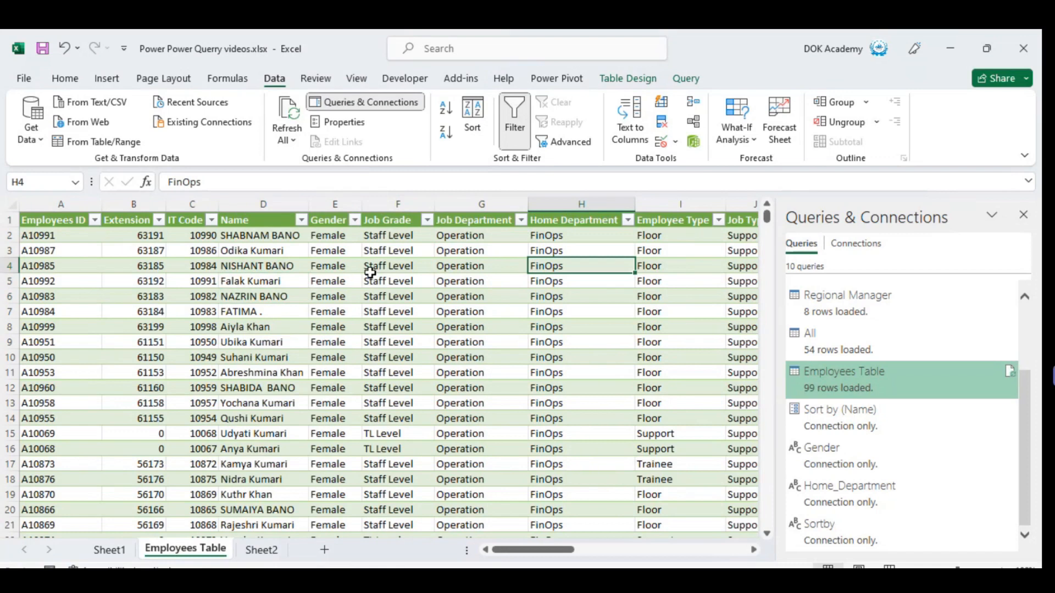
key("ctrl+Right")
key("ctrl+Right")
key("ctrl+Right")
key("ctrl+Right")
key("ctrl+Right")
key("ctrl+Left")
key("ctrl+Left")
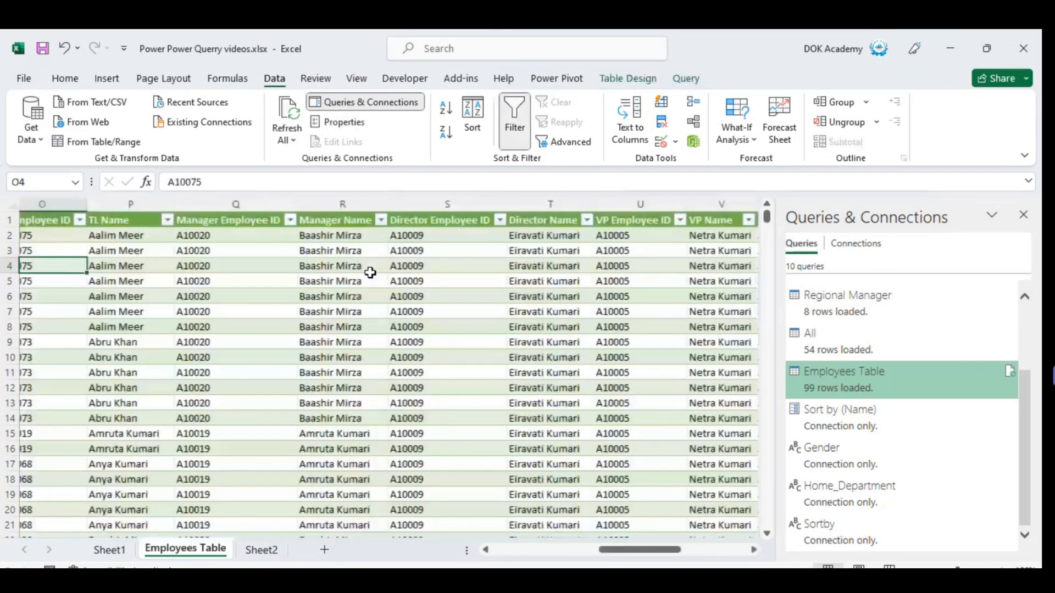
Delete the Filtered Rows1 step from the Employees Table query, and close and load it to the workbook.
double_click(849, 385)
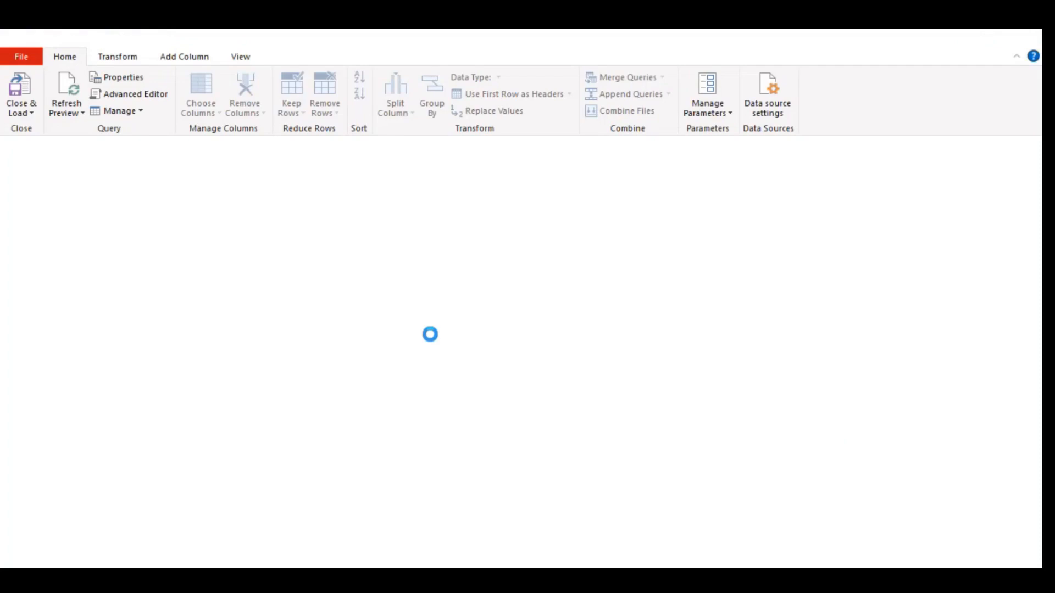
left_click_drag(913, 344, 918, 348)
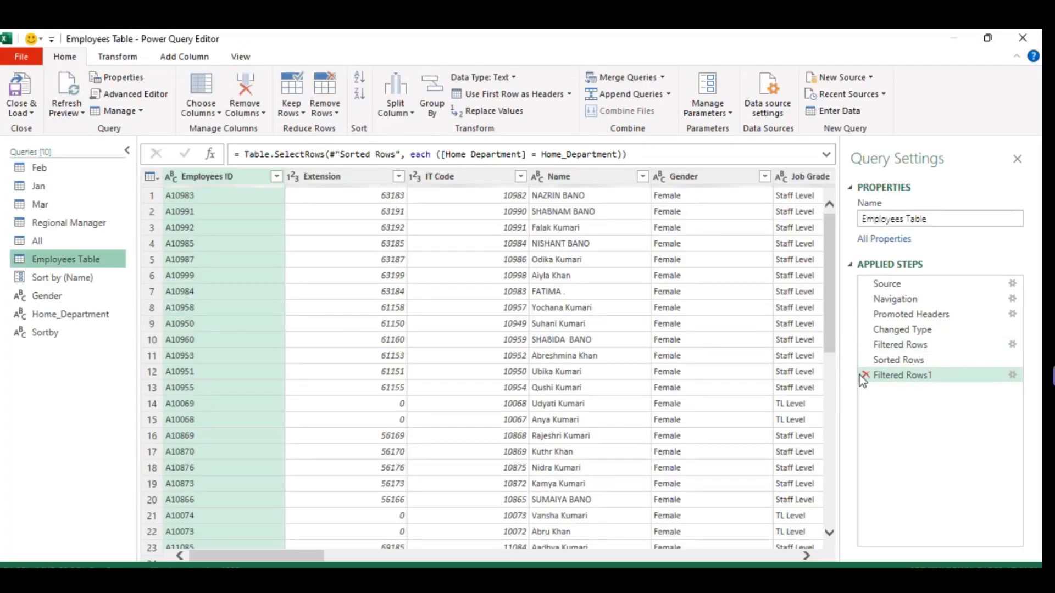
left_click(868, 376)
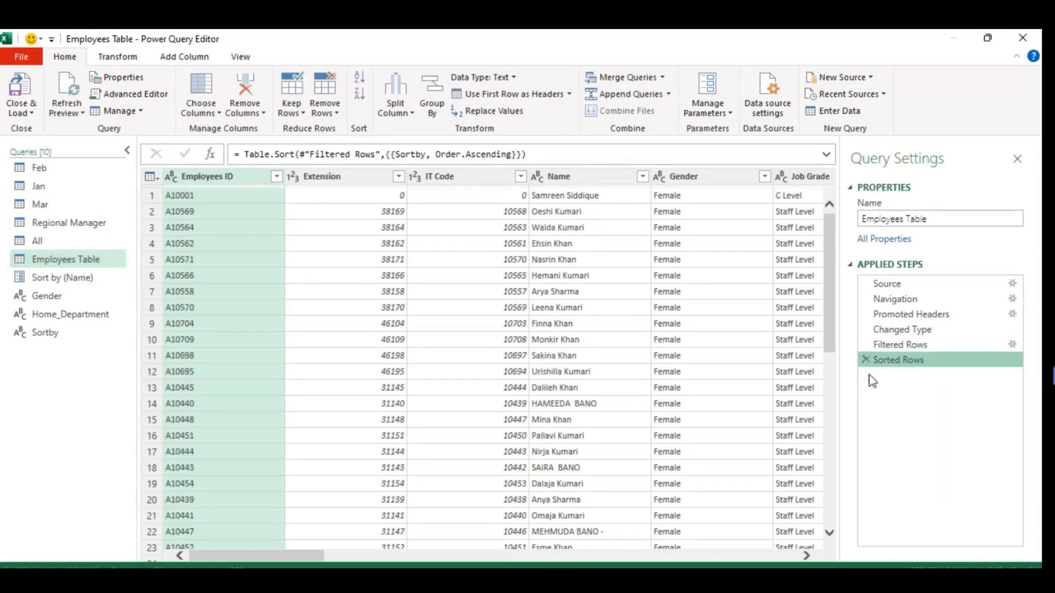
left_click(26, 111)
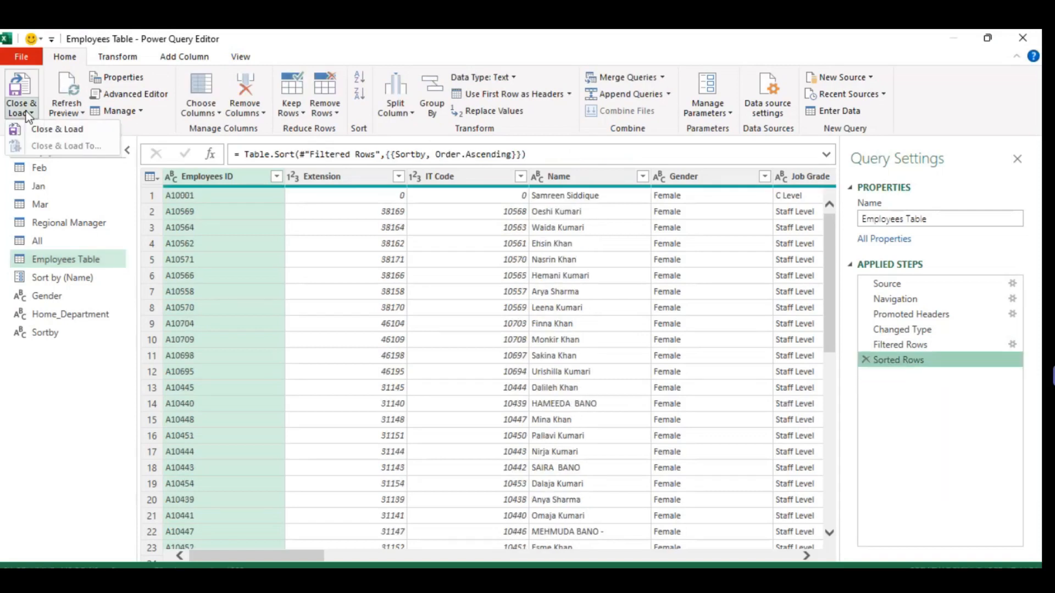
left_click(50, 127)
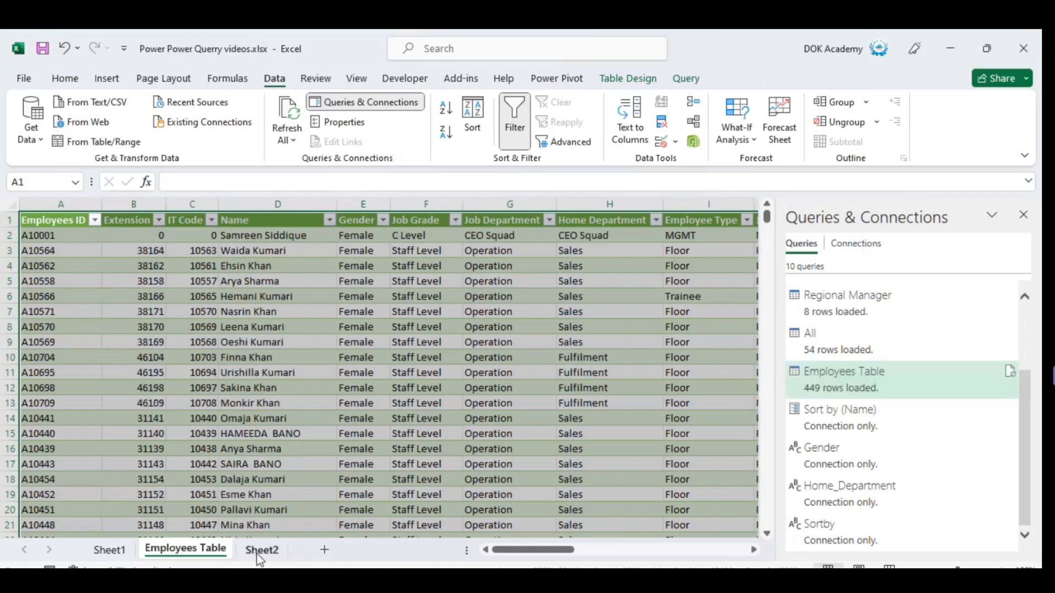
Convert the UNIQUE department list starting in cell AH2 to static values by copying it and pasting values over itself.
left_click(268, 438)
key("ctrl+Up")
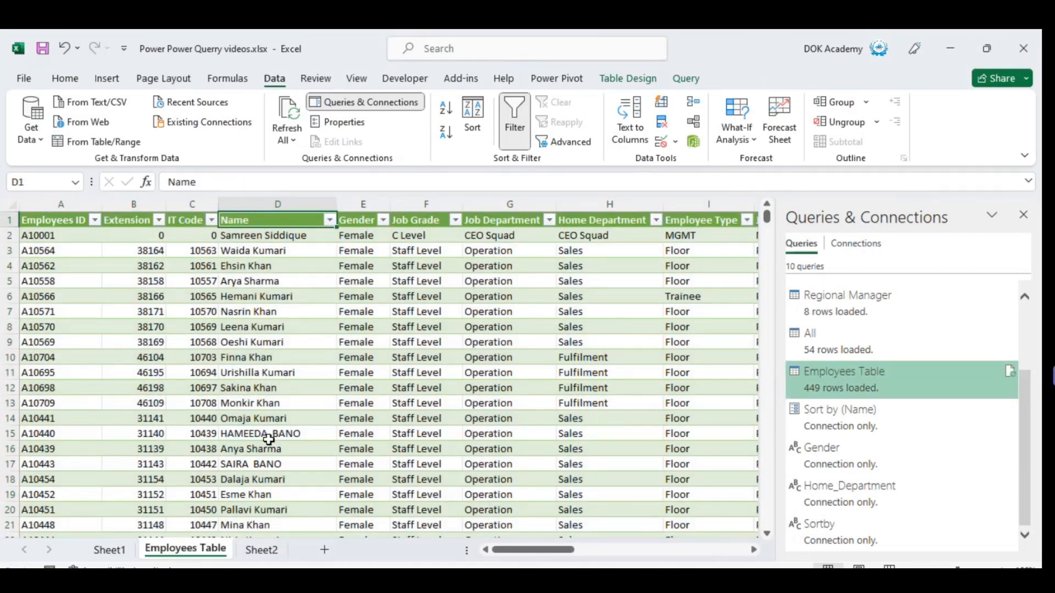
key("Down")
key("ctrl+Right")
key("Right")
key("Right")
key("Right")
key("Right")
key("Right")
key("Right")
key("Right")
key("Right")
key("Right")
key("Right")
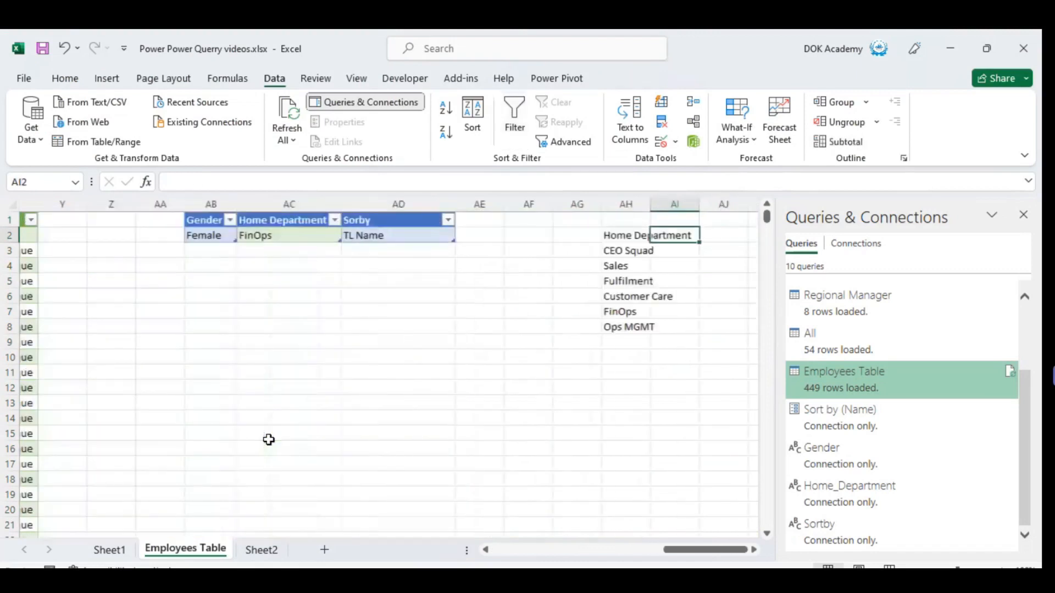
key("Down")
key("Up")
key("ctrl+shift+Down")
key("ctrl+c")
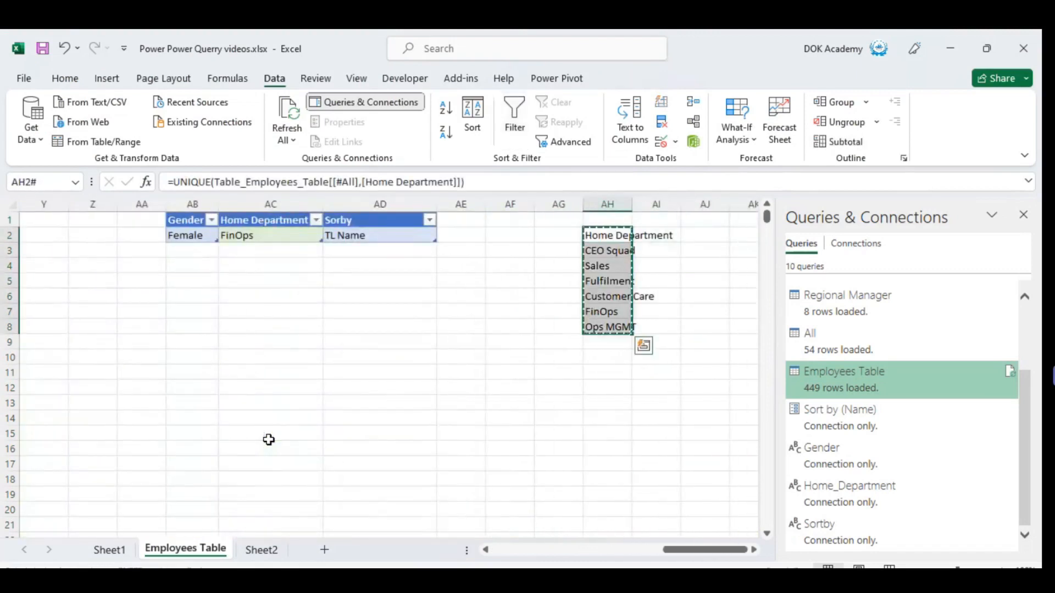
key("Up")
key("Down")
key("ctrl+alt+v")
key("v")
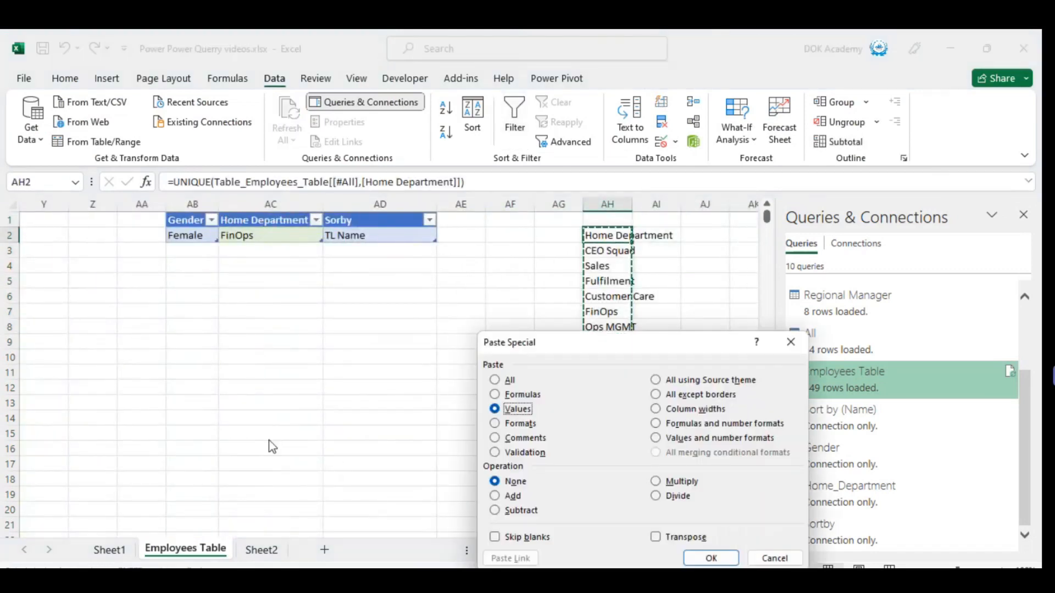
key("Return")
key("Escape")
Reopen the Employees Table query for editing and filter its Home Department column to Ops MGMT only.
key("Left")
key("Left")
key("Left")
key("Left")
key("Left")
key("Left")
key("Left")
key("Left")
key("Left")
key("Left")
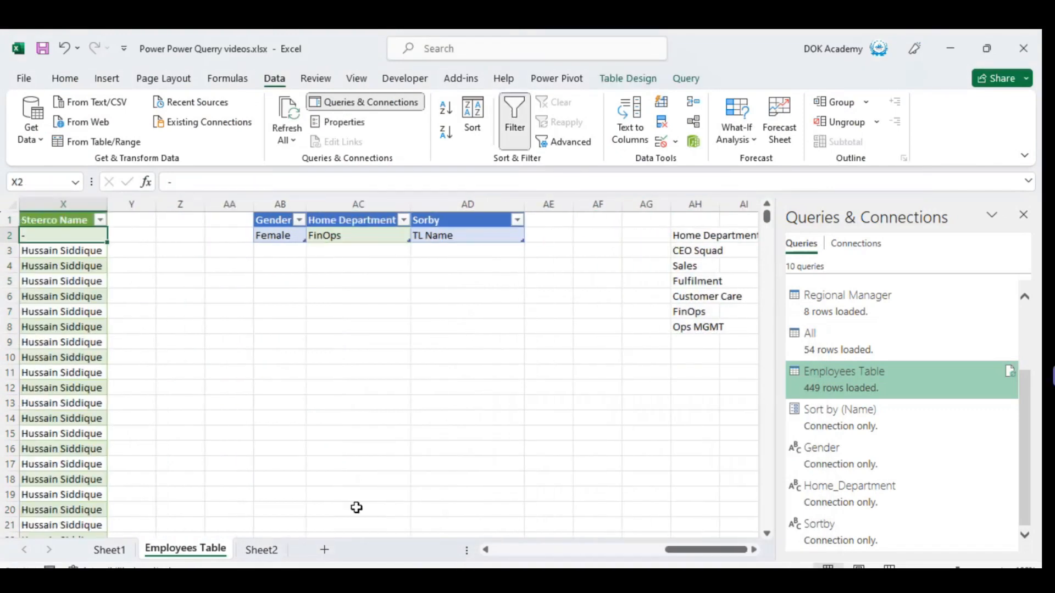
double_click(873, 375)
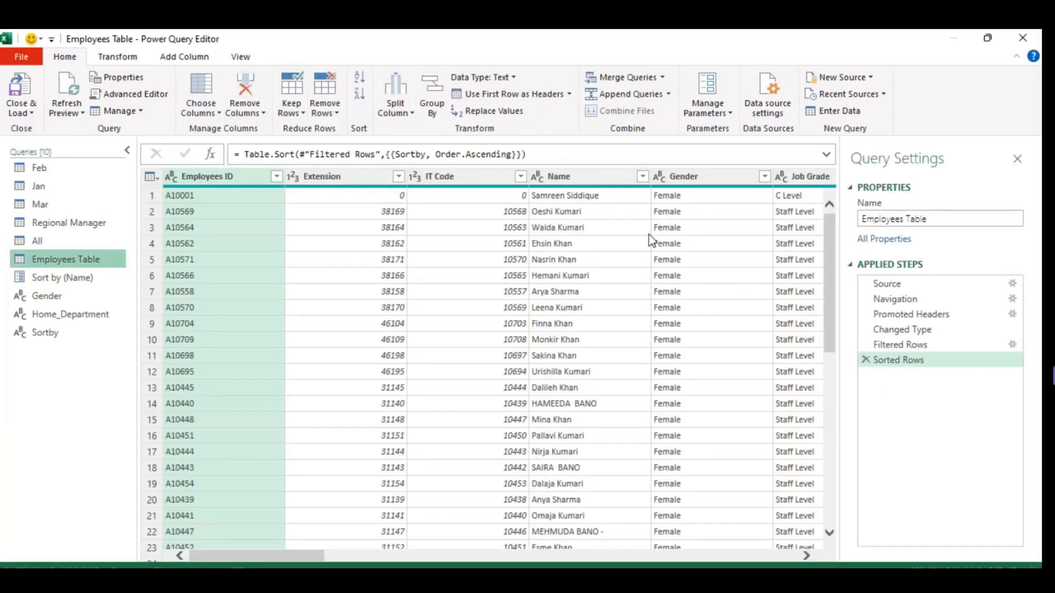
left_click_drag(268, 559, 376, 567)
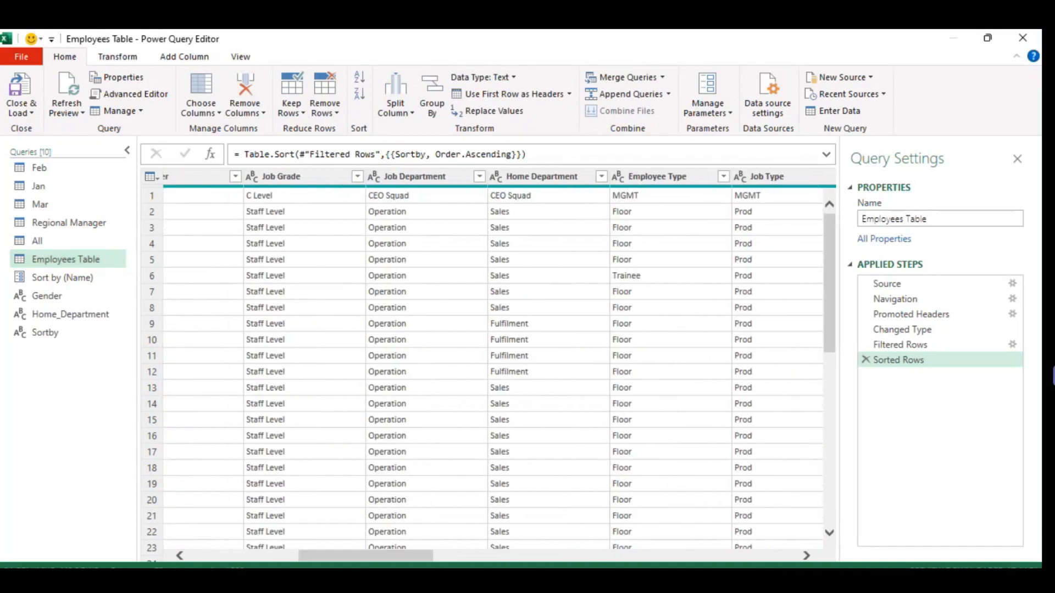
left_click(602, 176)
left_click(385, 336)
left_click(387, 382)
left_click(522, 451)
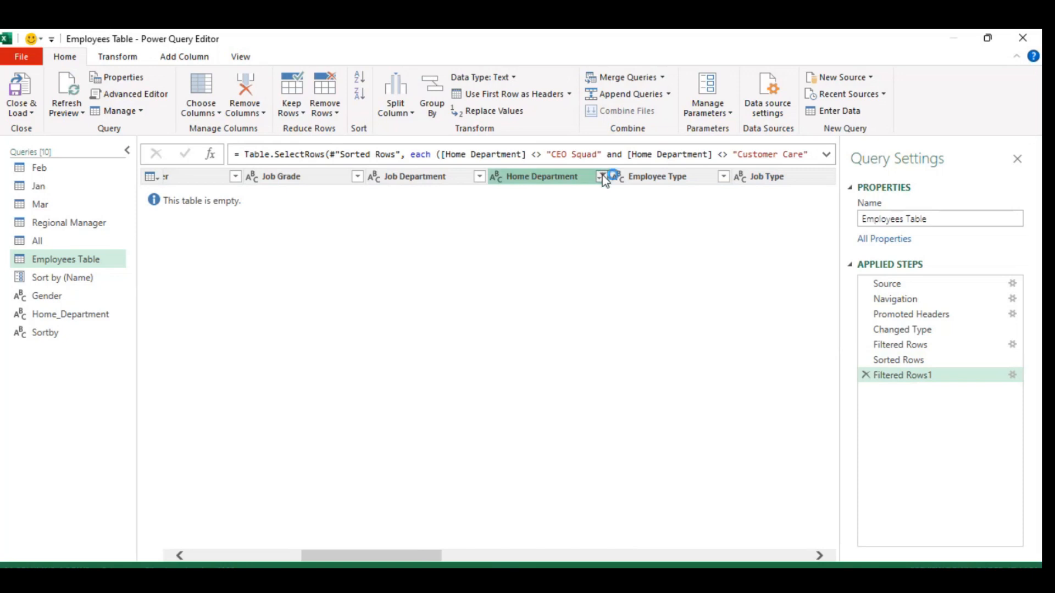
left_click(601, 176)
left_click(421, 409)
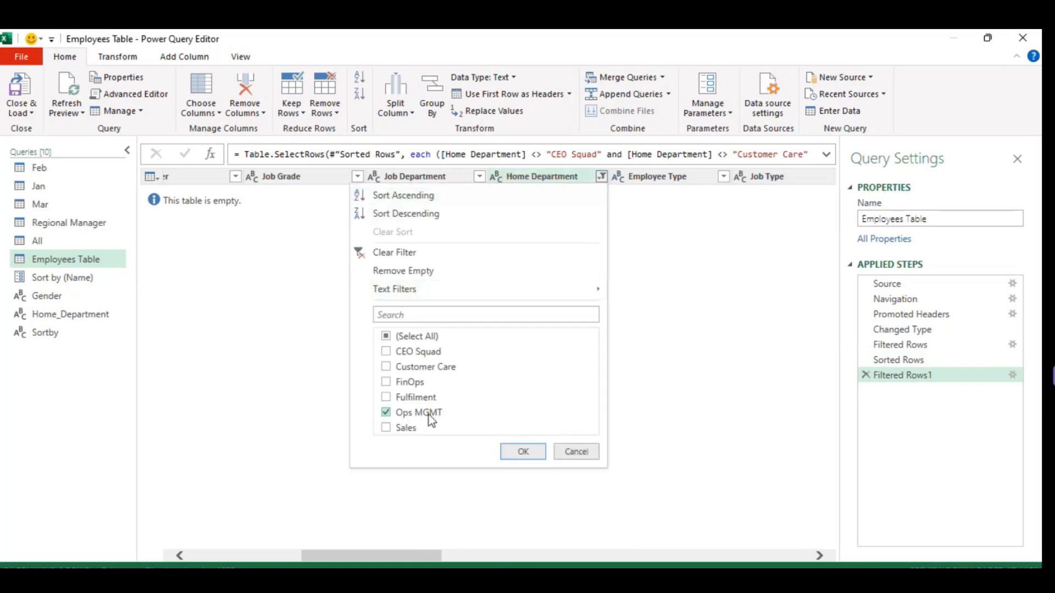
left_click(524, 452)
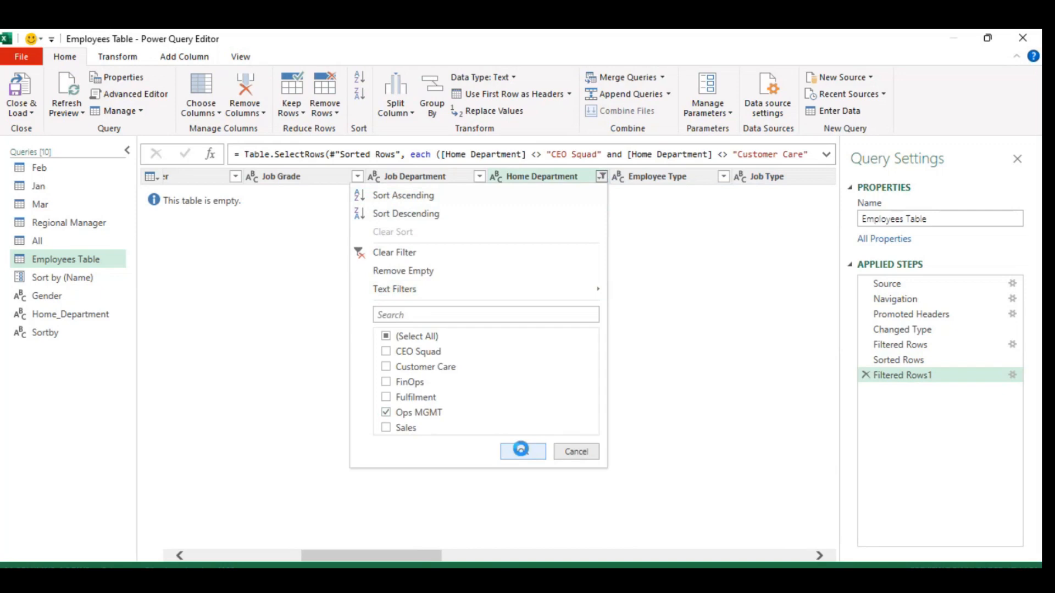
Replace "Ops MGMT" in the filter formula with the Home_Department query, giving [Home Department] = Home_Department.
left_click(591, 153)
key("BackSpace")
key("BackSpace")
key("BackSpace")
key("BackSpace")
key("BackSpace")
key("BackSpace")
key("BackSpace")
key("BackSpace")
key("BackSpace")
key("BackSpace")
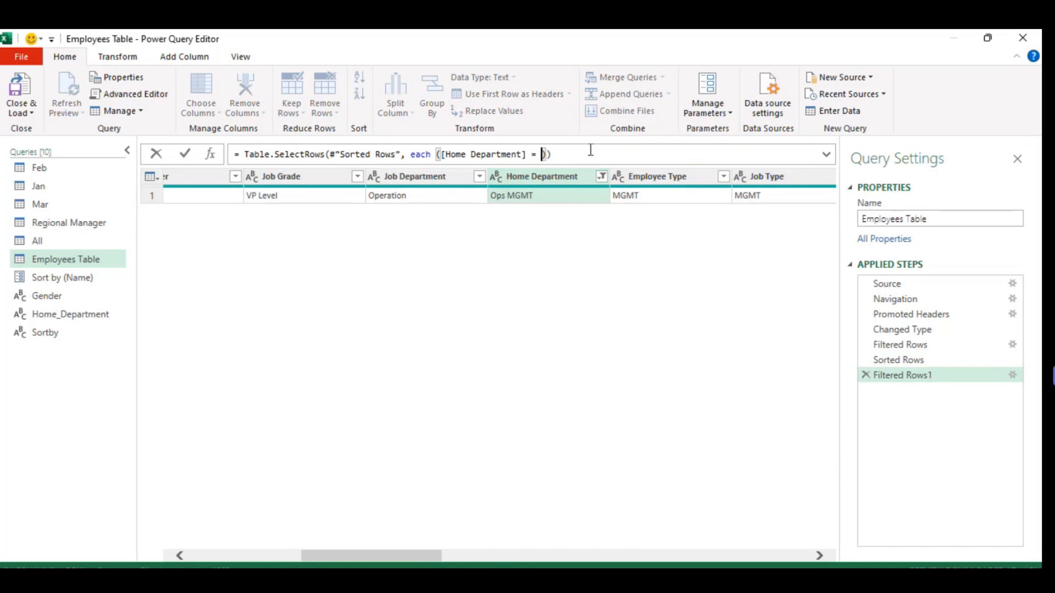
type("Home")
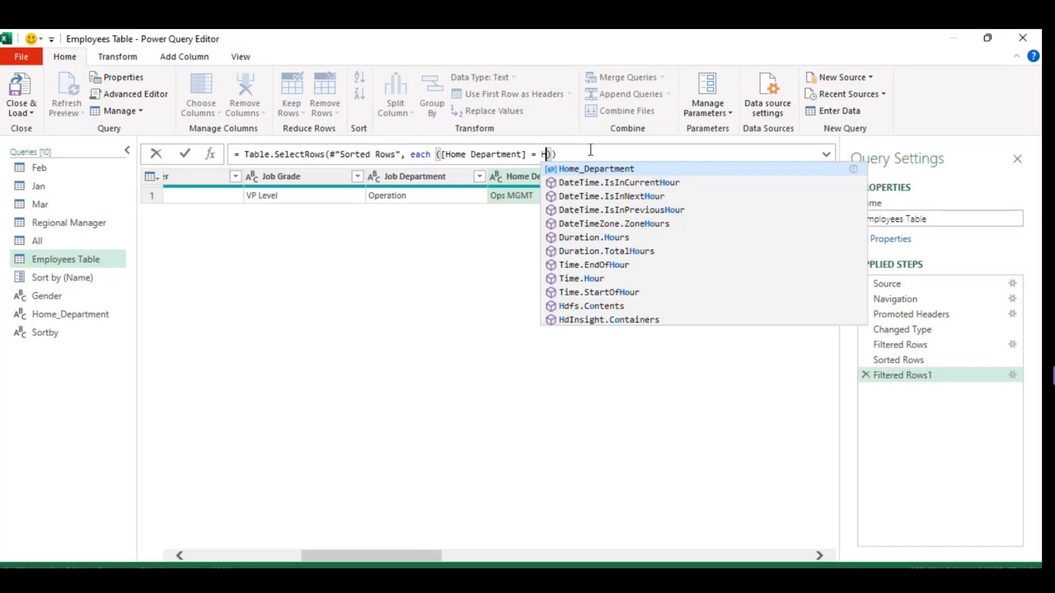
key("Tab")
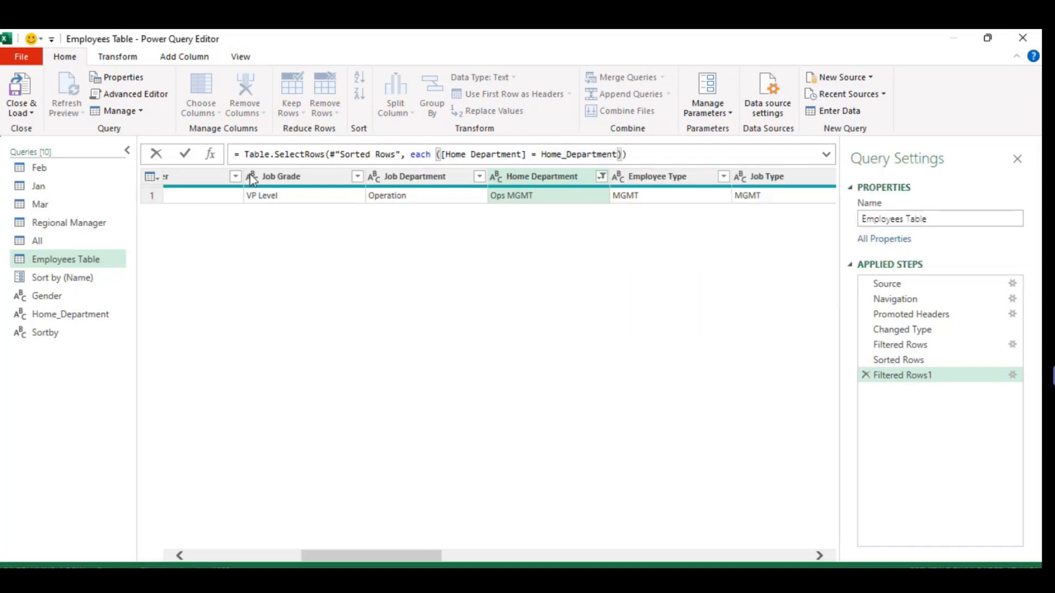
left_click(186, 155)
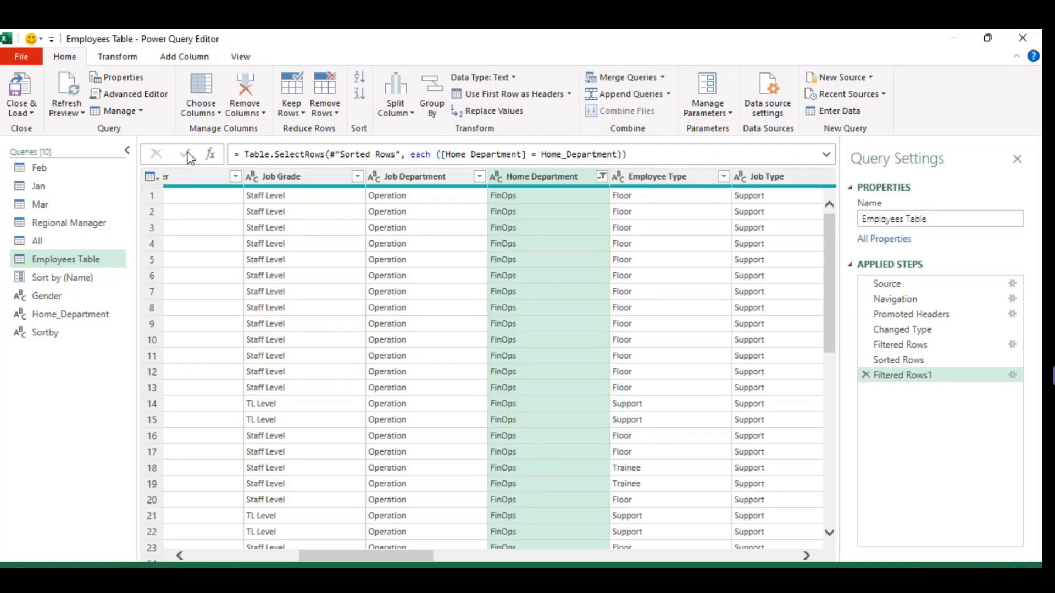
Close and load the query to the workbook, and set the Home Department drop-down cell AC2 to Fulfilment.
left_click(27, 116)
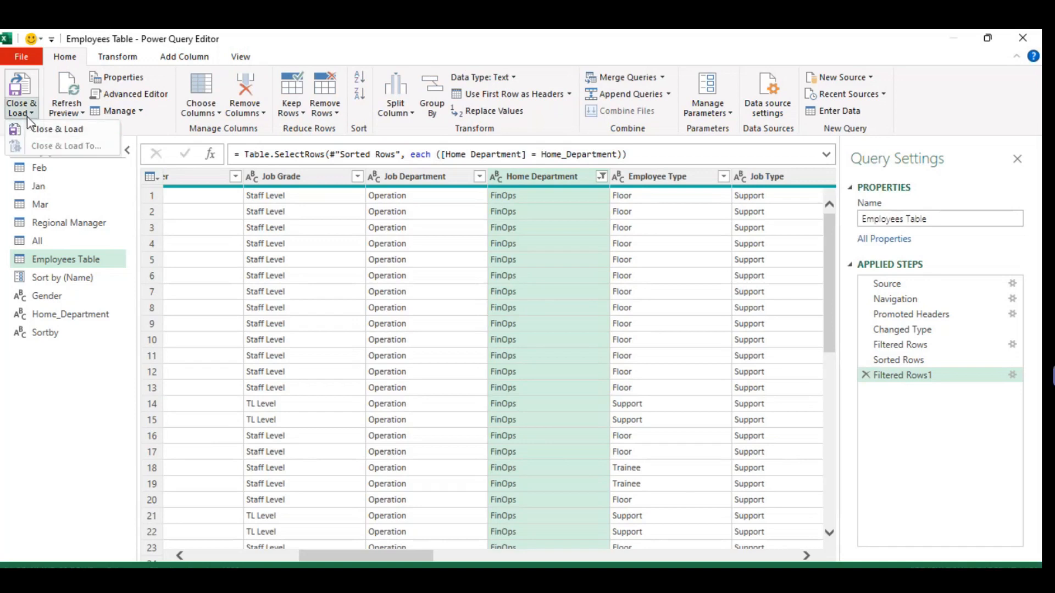
left_click(57, 131)
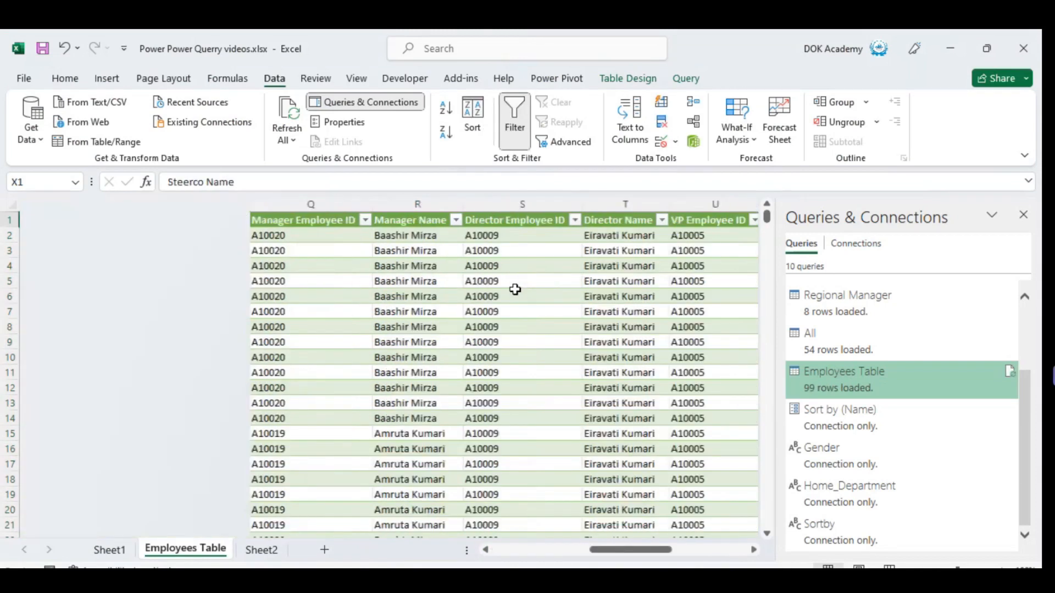
key("Down")
key("alt+Down")
key("Down")
key("Up")
key("Up")
key("Up")
key("Return")
Return to the employee data and refresh Employees Table to apply the Fulfilment selection.
key("Left")
key("ctrl+Left")
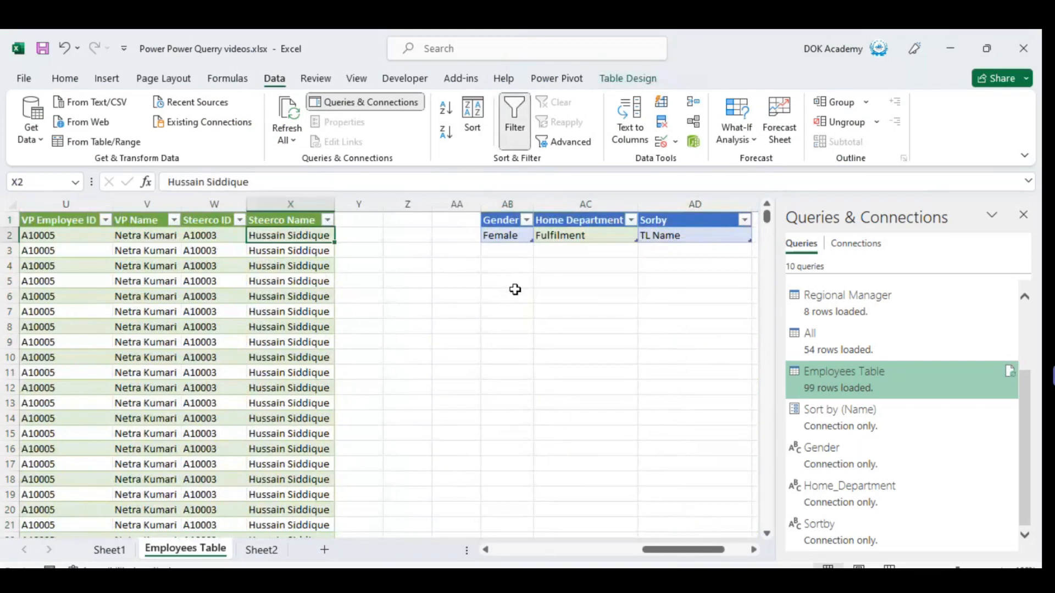
key("ctrl+Left")
key("ctrl+Left")
key("Right")
key("Right")
key("Right")
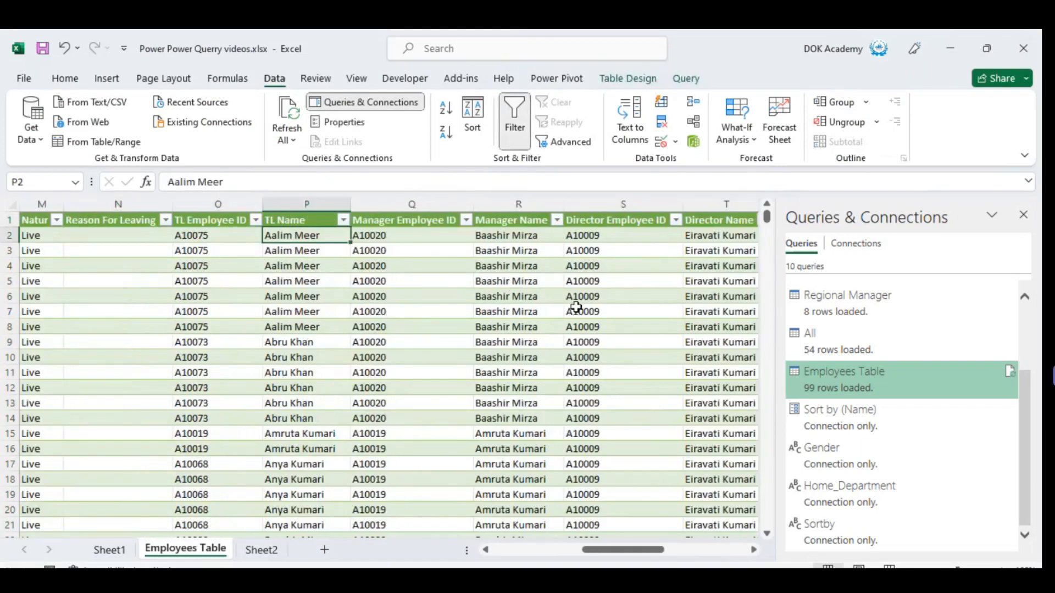
right_click(445, 269)
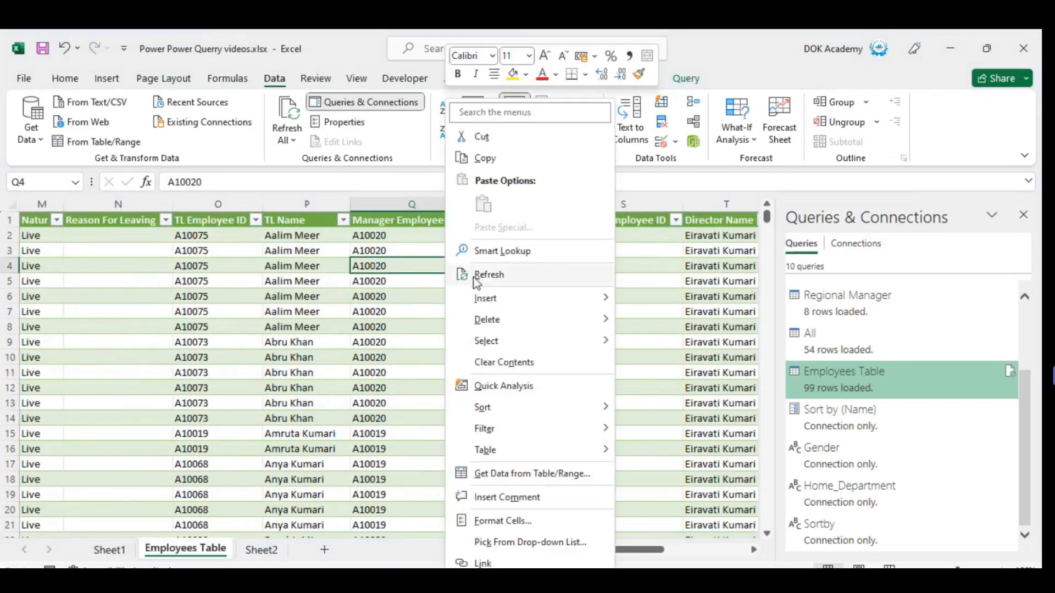
left_click(475, 278)
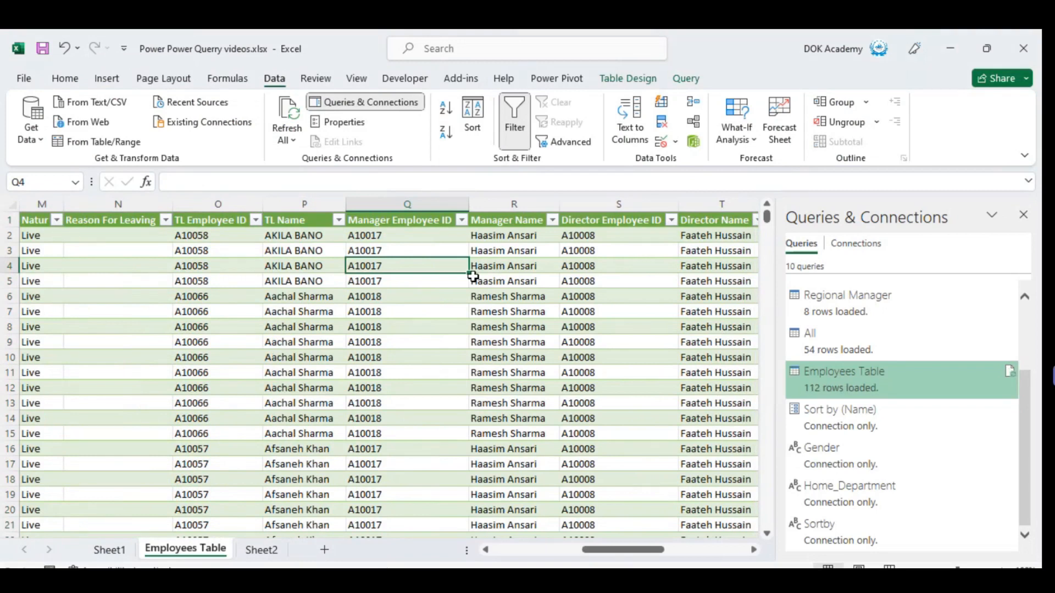
Examine the refreshed Employees Table down to the last row of its Home Department column.
key("Left")
key("Left")
key("Left")
key("Left")
key("Left")
key("Left")
key("Left")
key("Left")
key("Left")
key("Left")
key("Left")
key("Left")
key("Left")
key("Left")
key("Left")
key("Left")
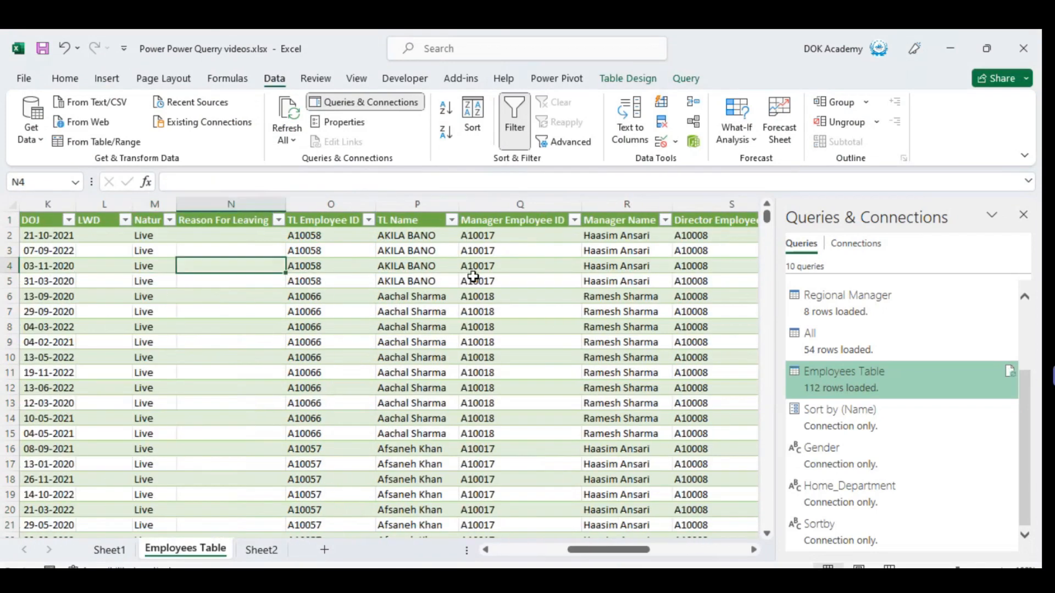
key("Right")
key("Right")
key("Right")
key("Right")
key("Right")
key("Right")
key("Right")
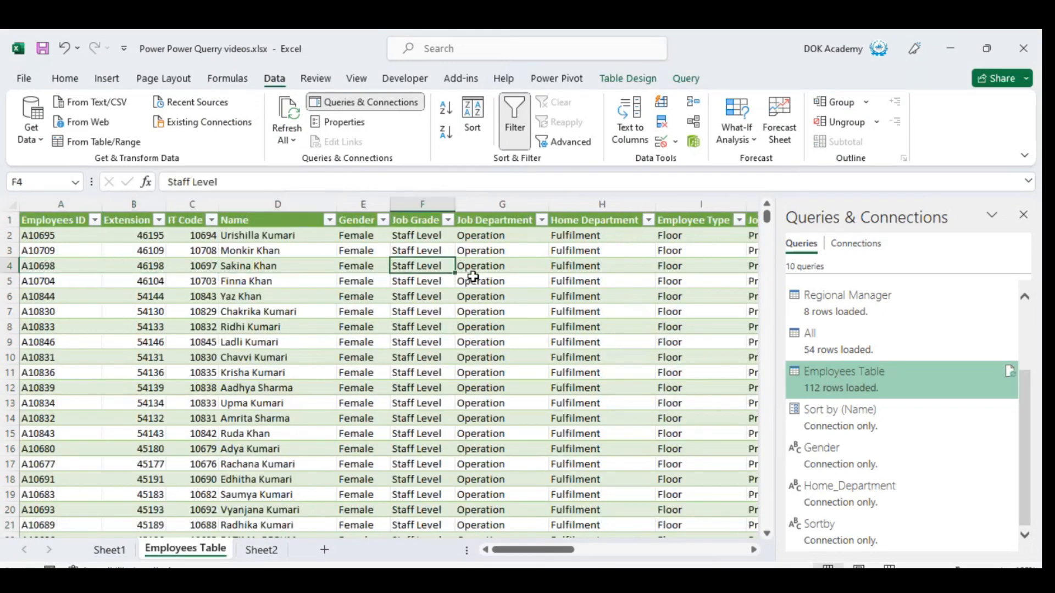
key("ctrl+Down")
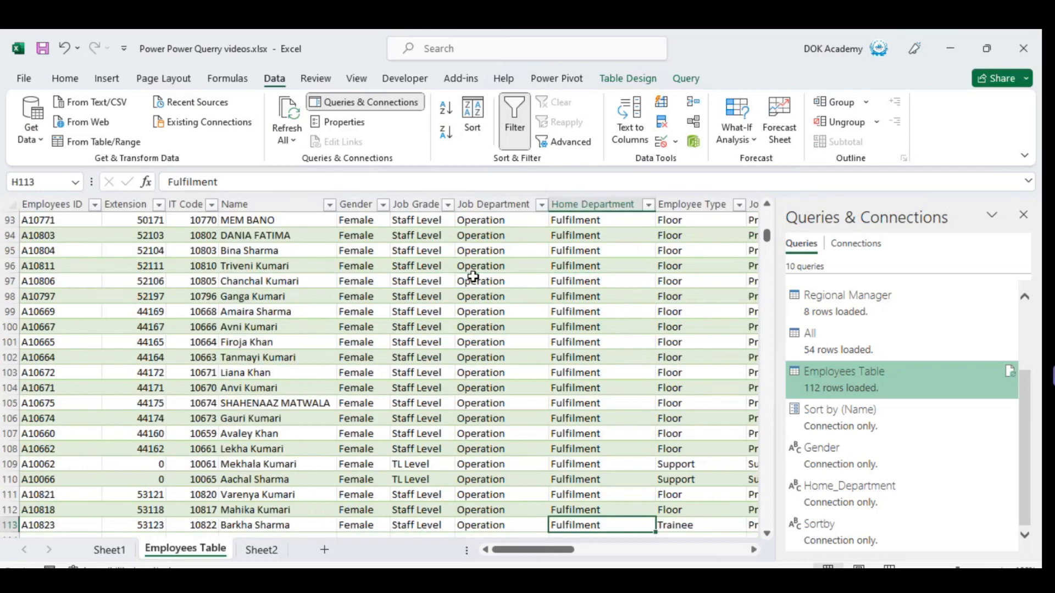